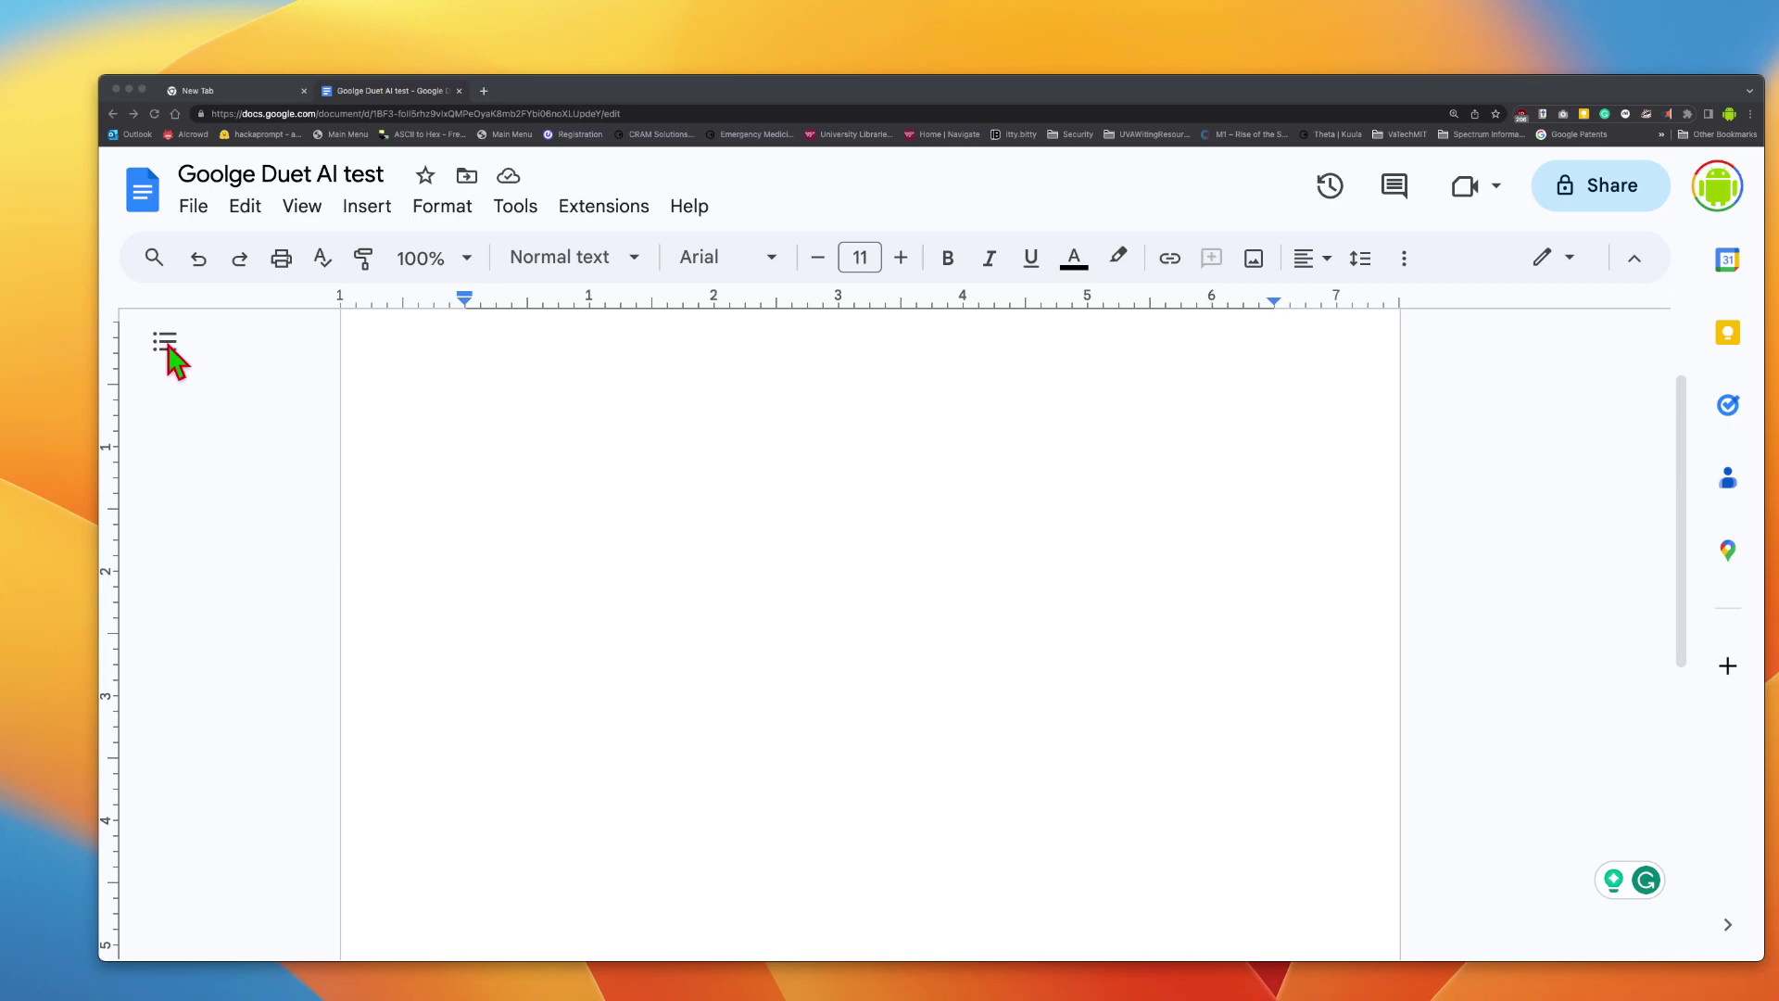
Open the document outline panel and close it again
click(171, 347)
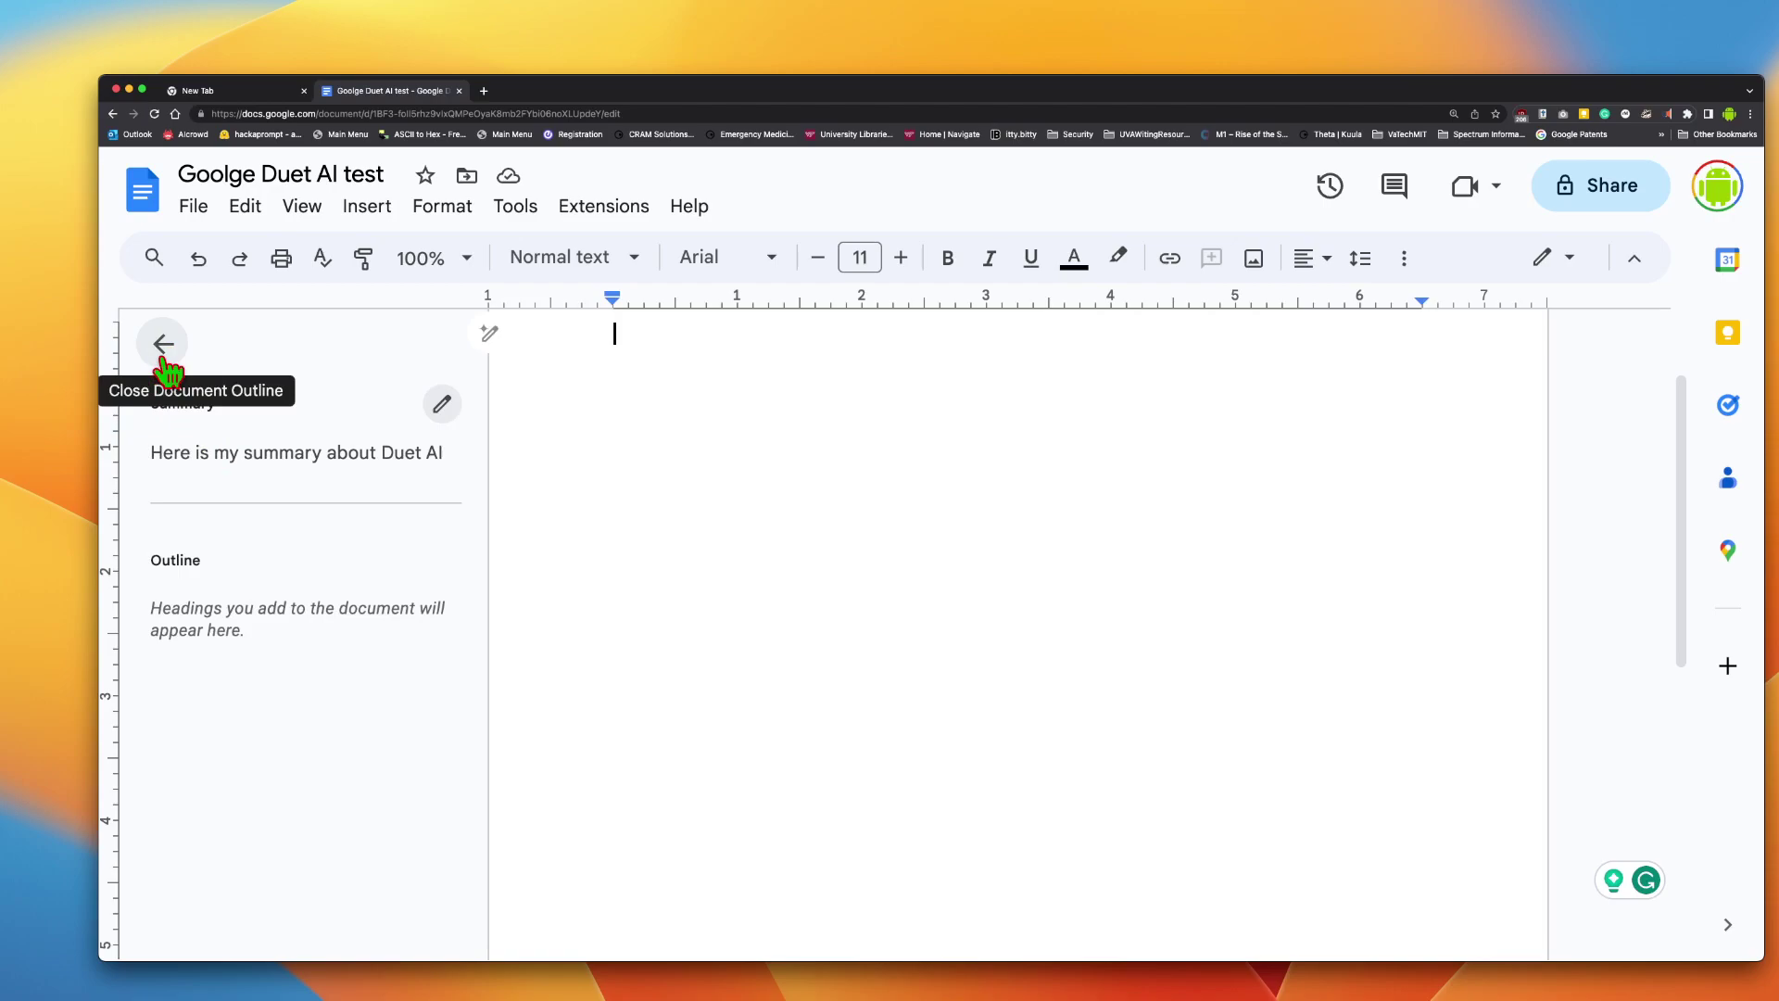
click(164, 345)
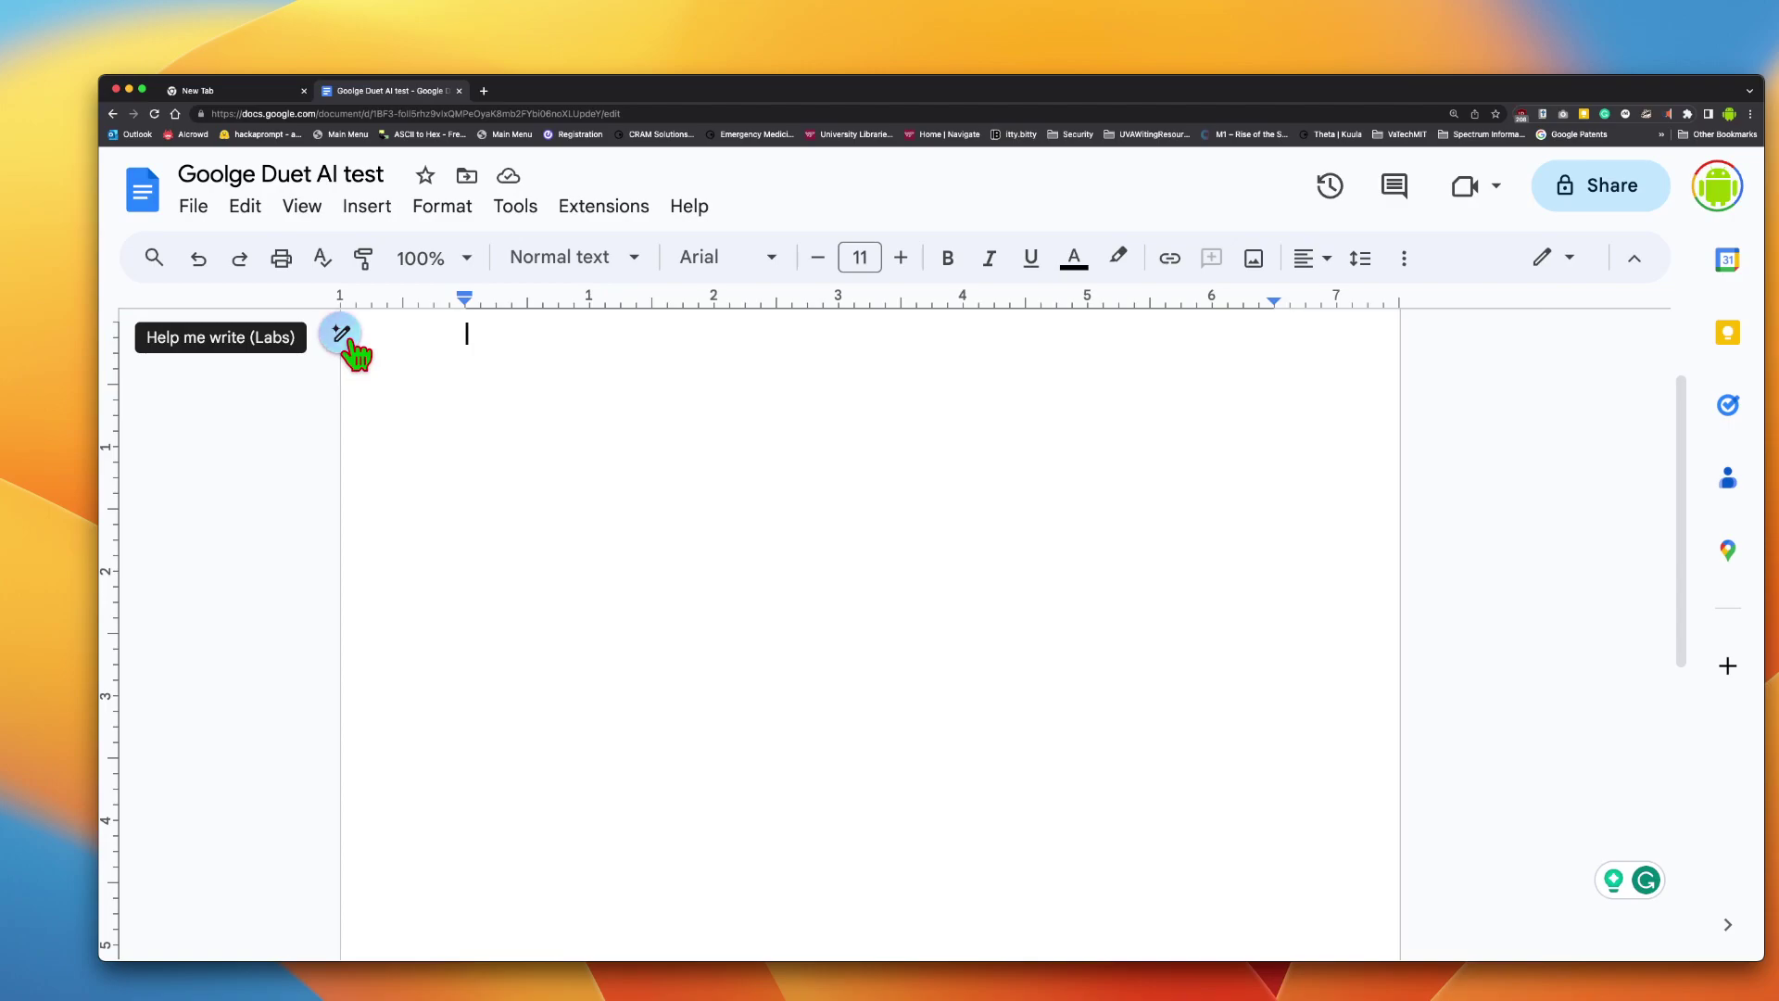
Open the Help me write prompt and Tools menu, then dismiss both, leaving the empty page
click(344, 336)
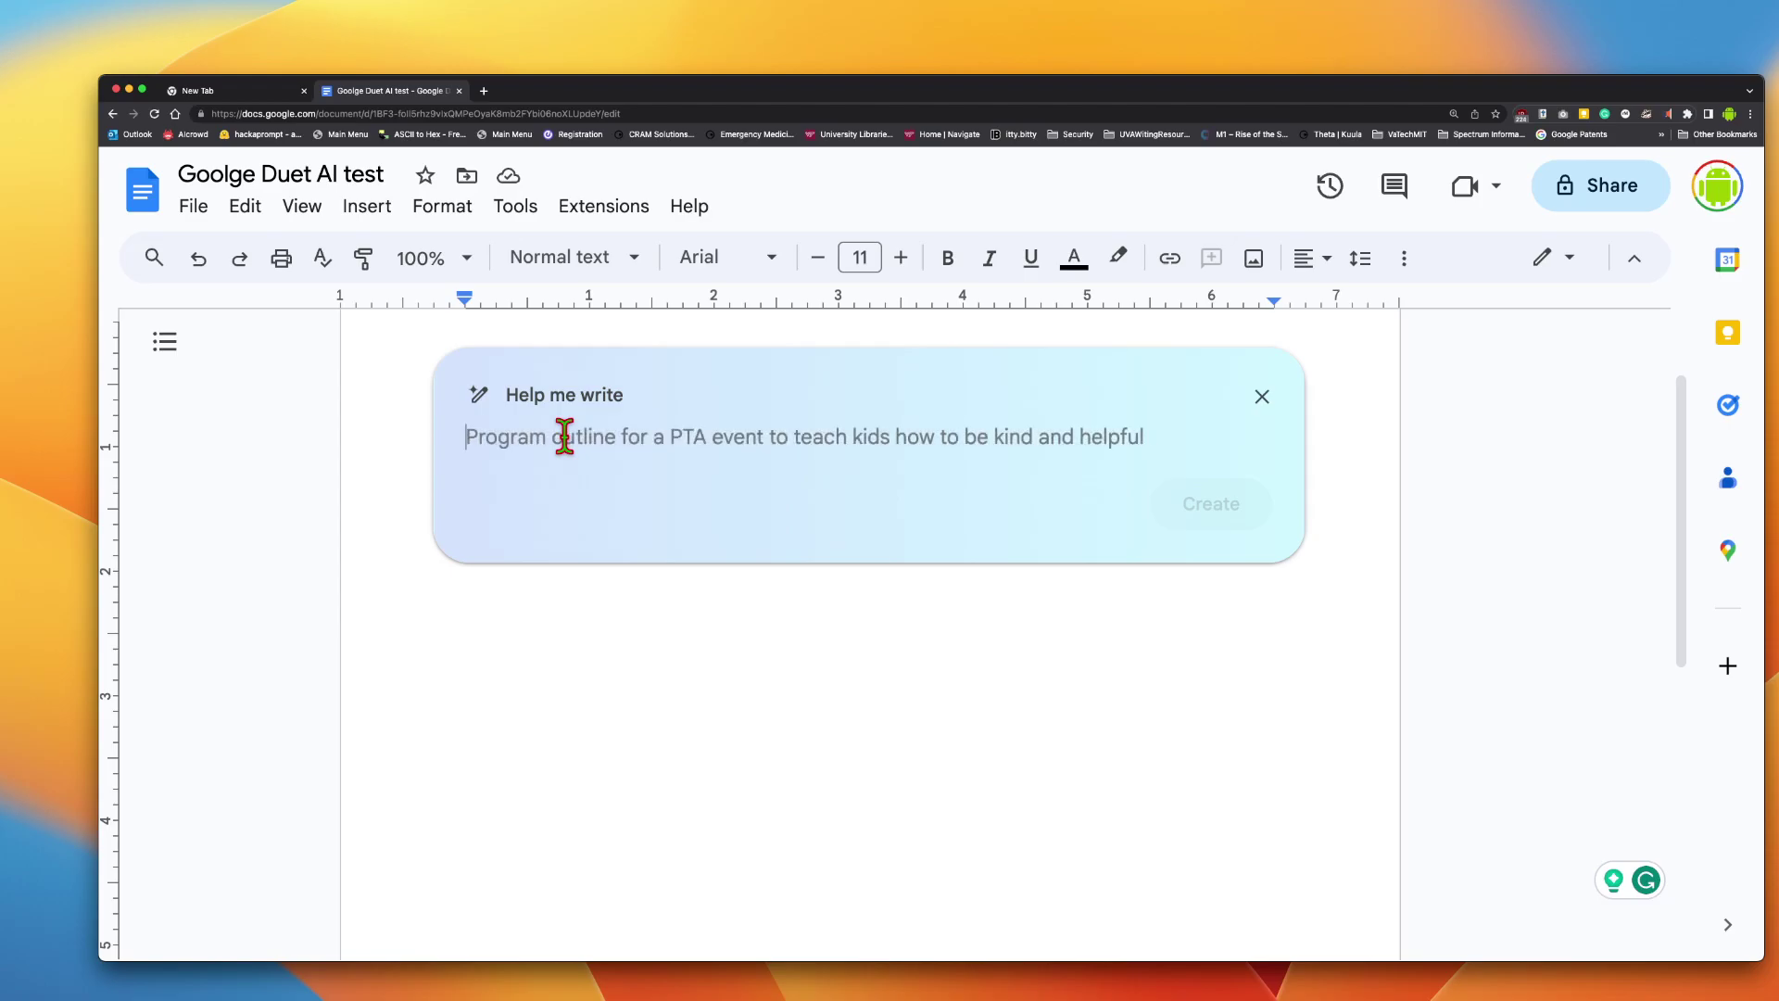
click(519, 213)
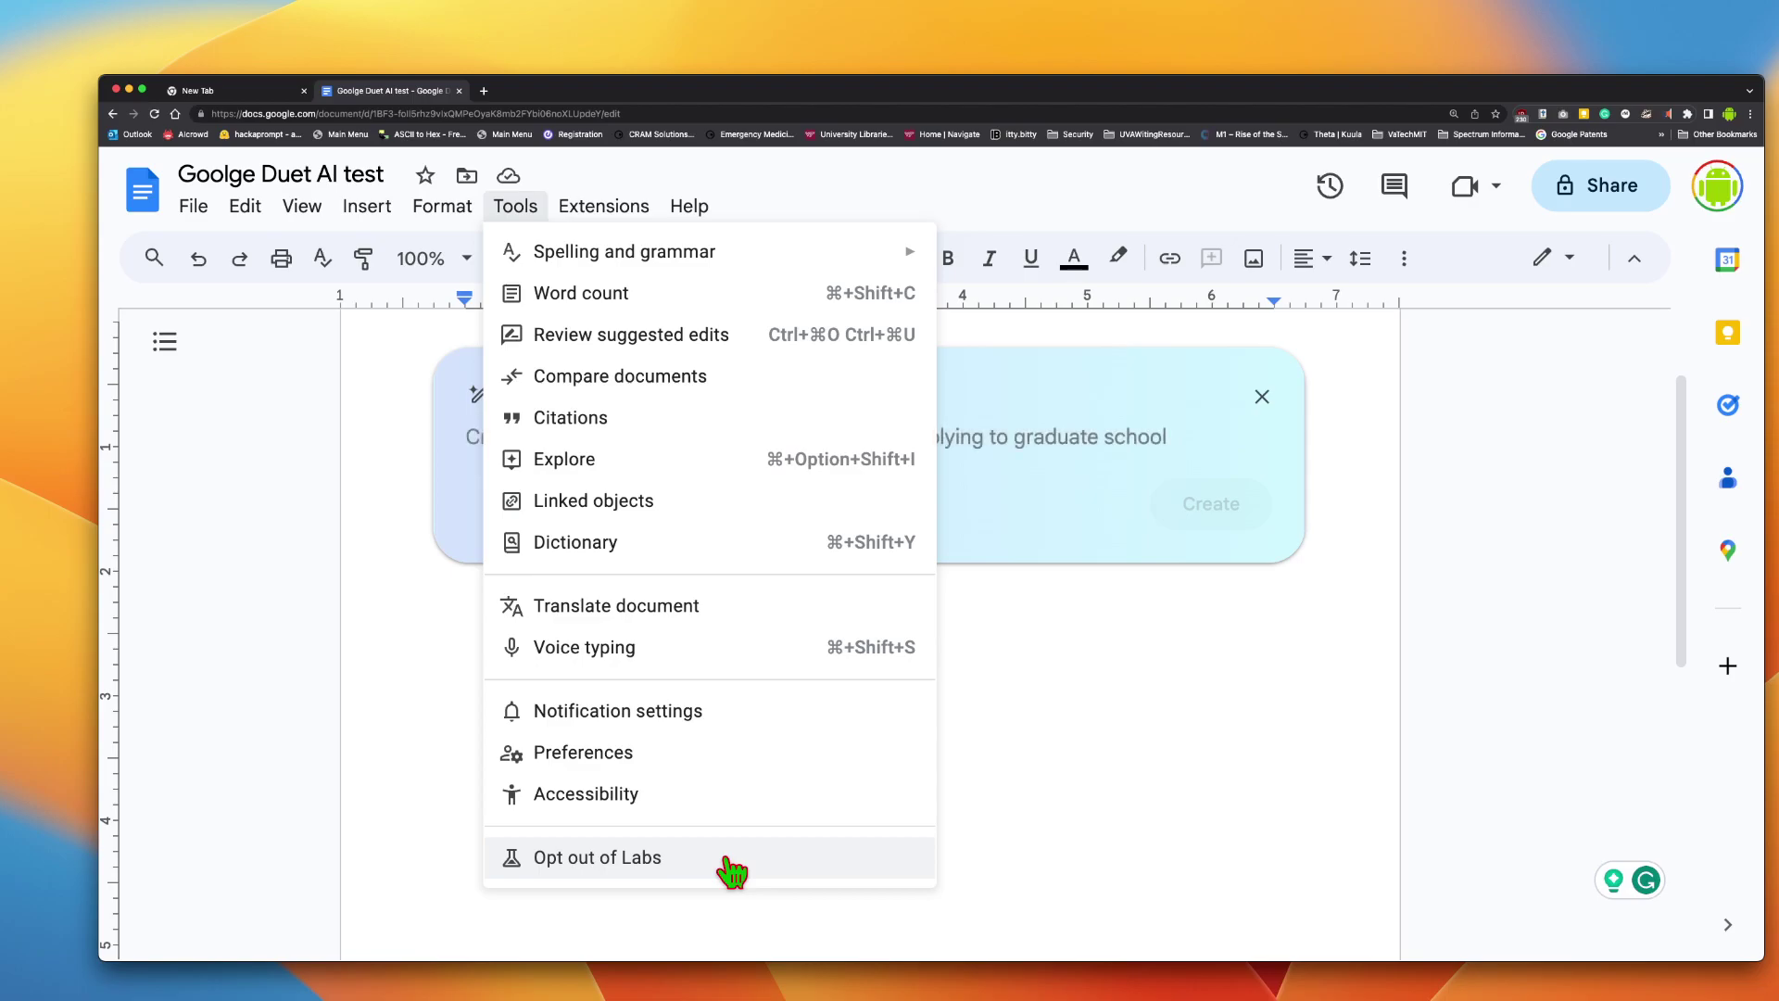
mouse_move(553, 255)
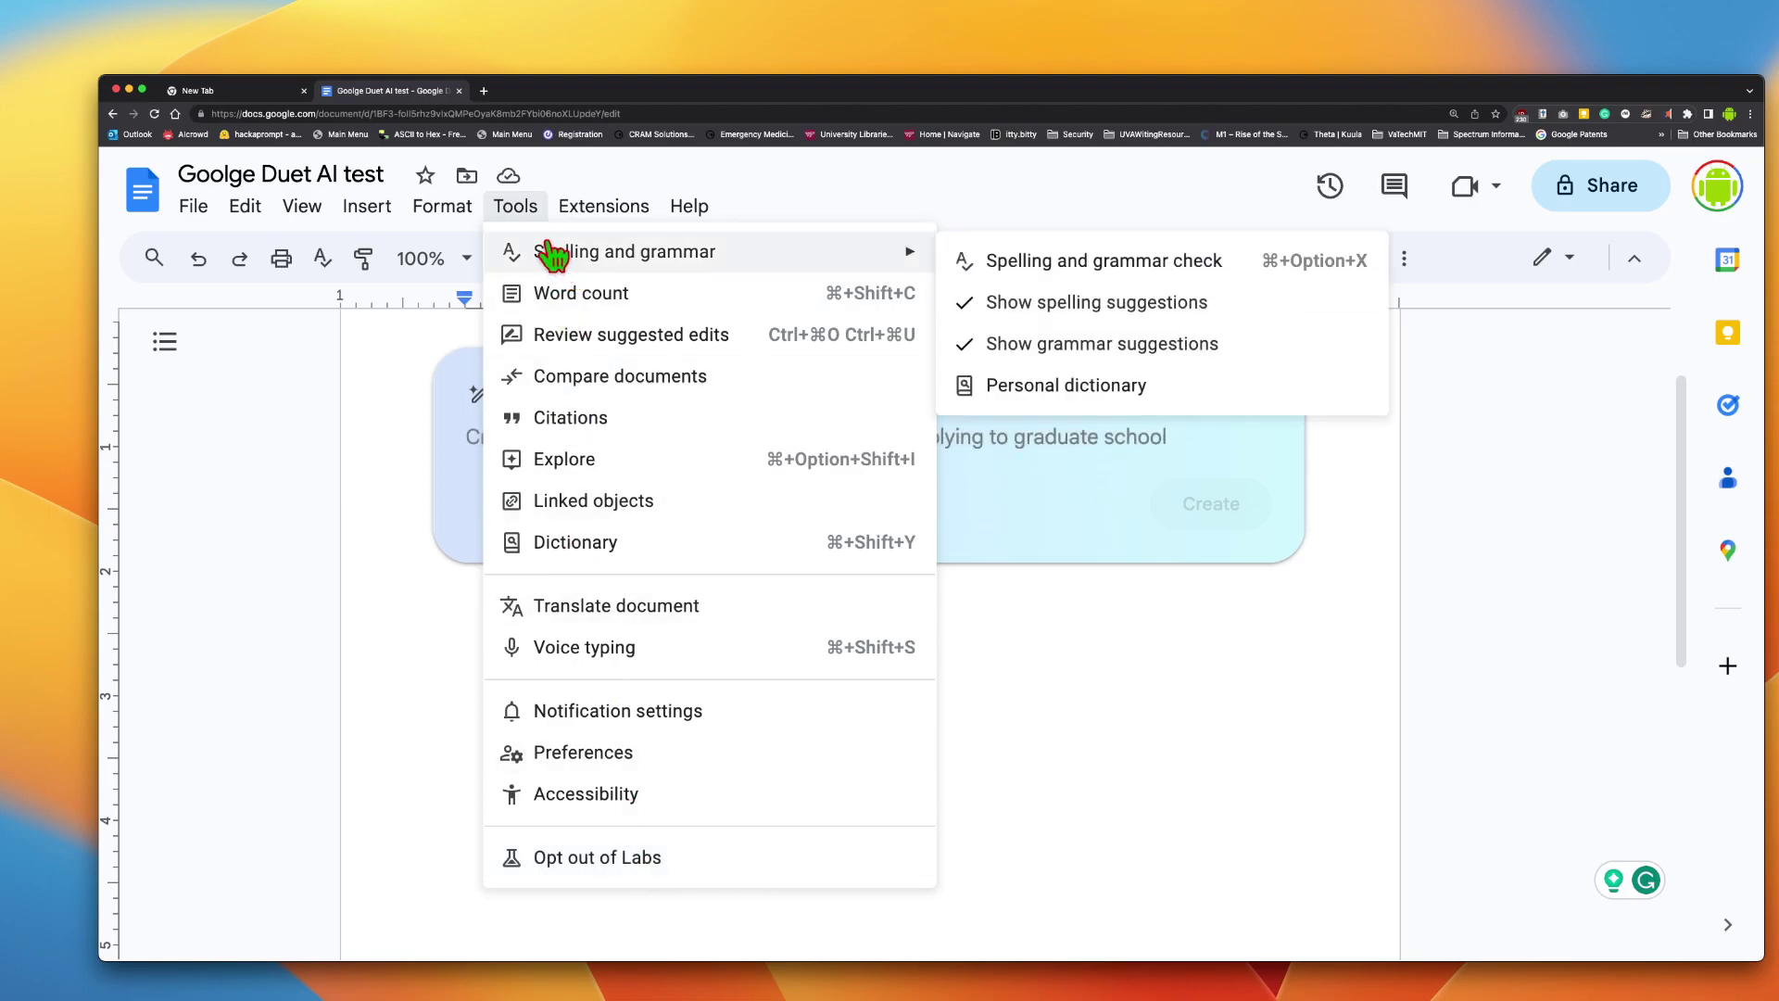
click(393, 412)
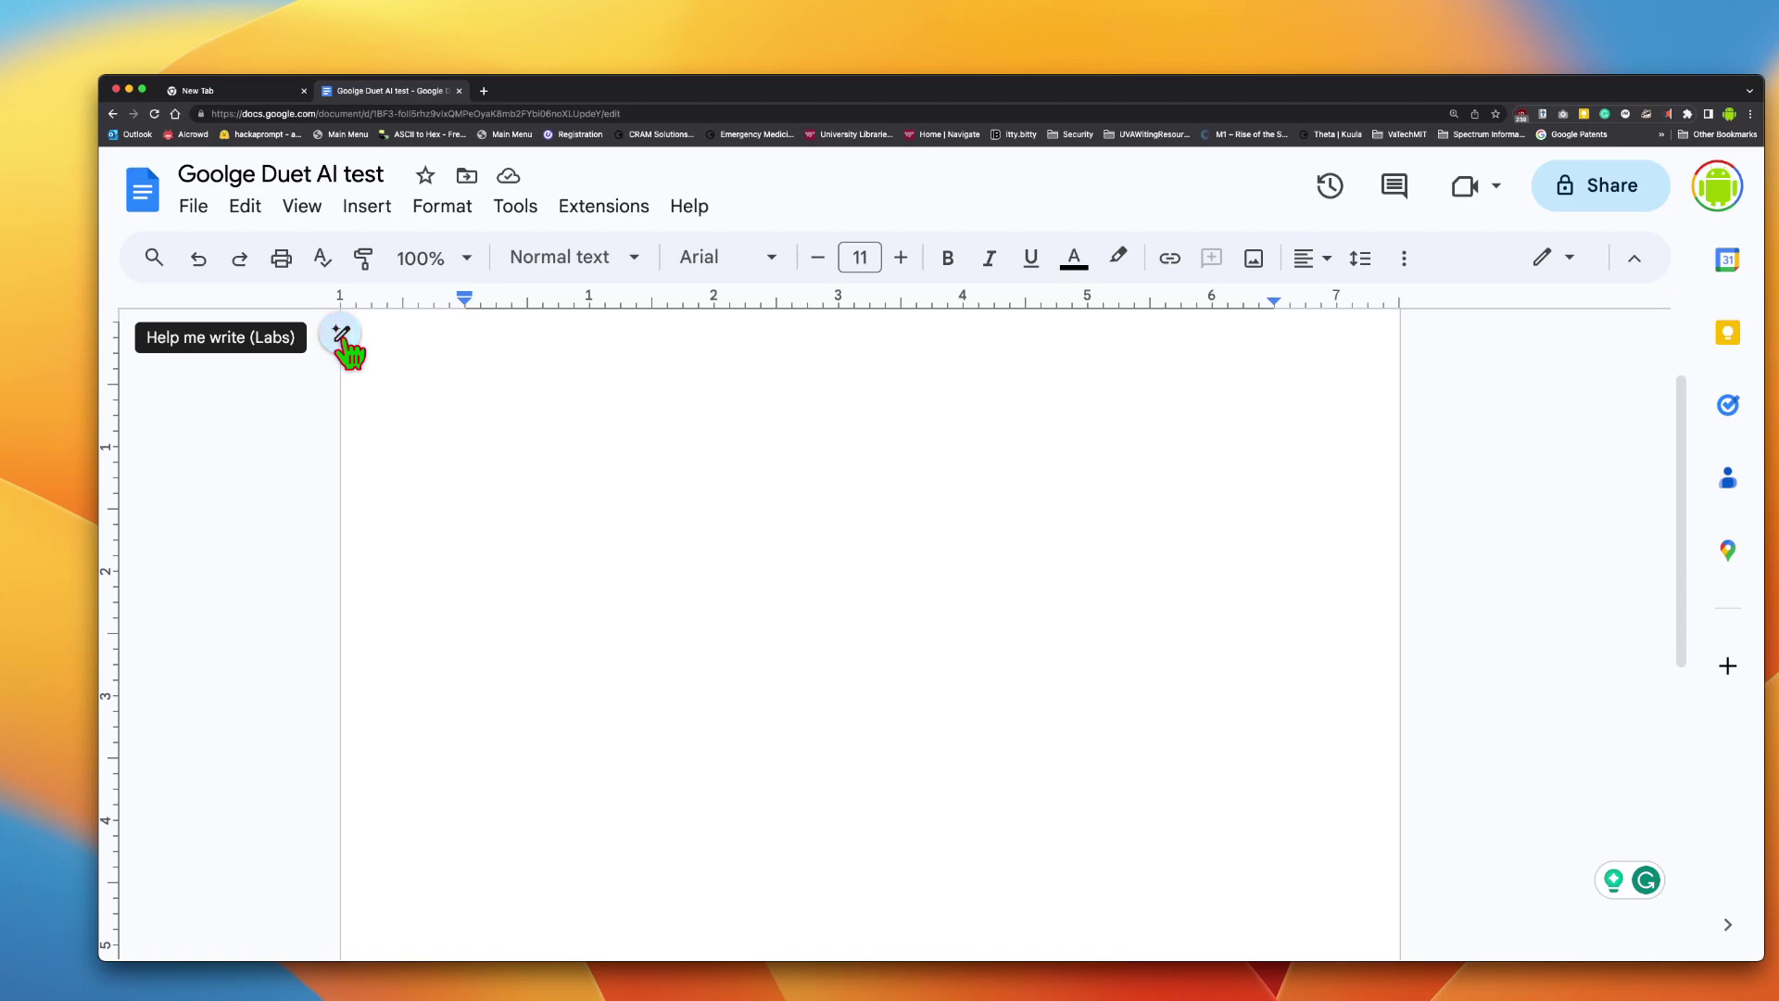
Ask Help me write for an outline on changing a flat driver-side front tire
click(345, 341)
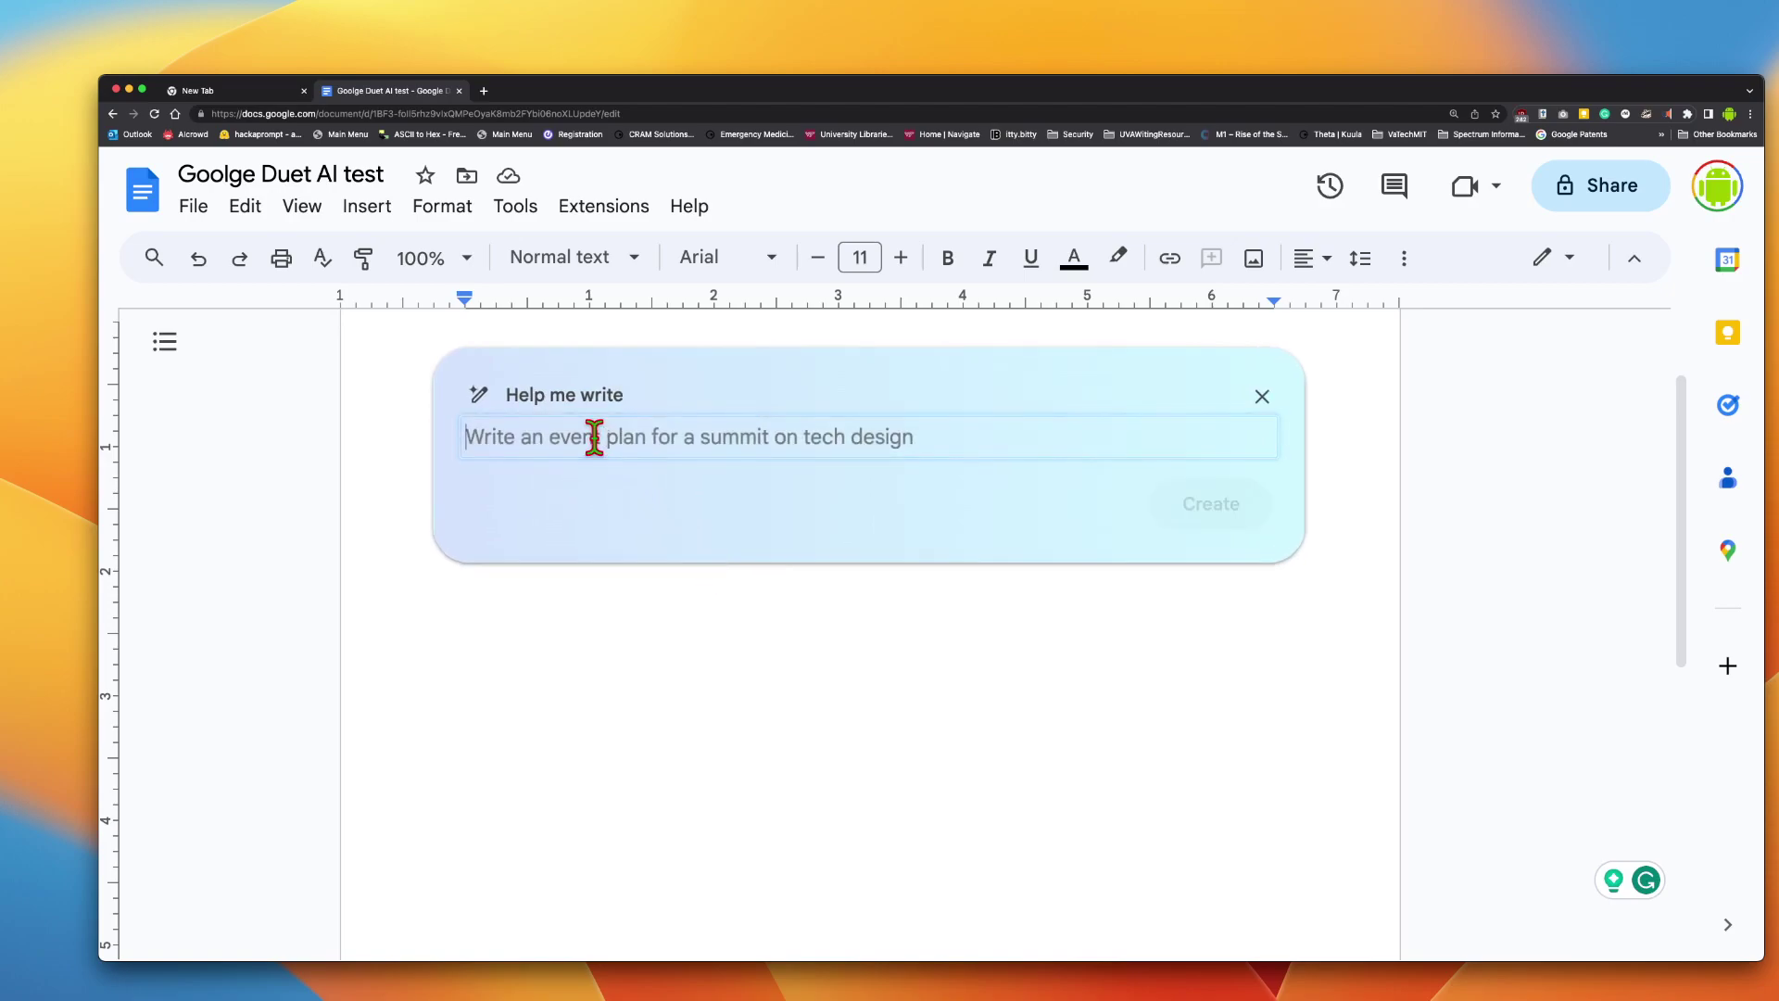
text(Please )
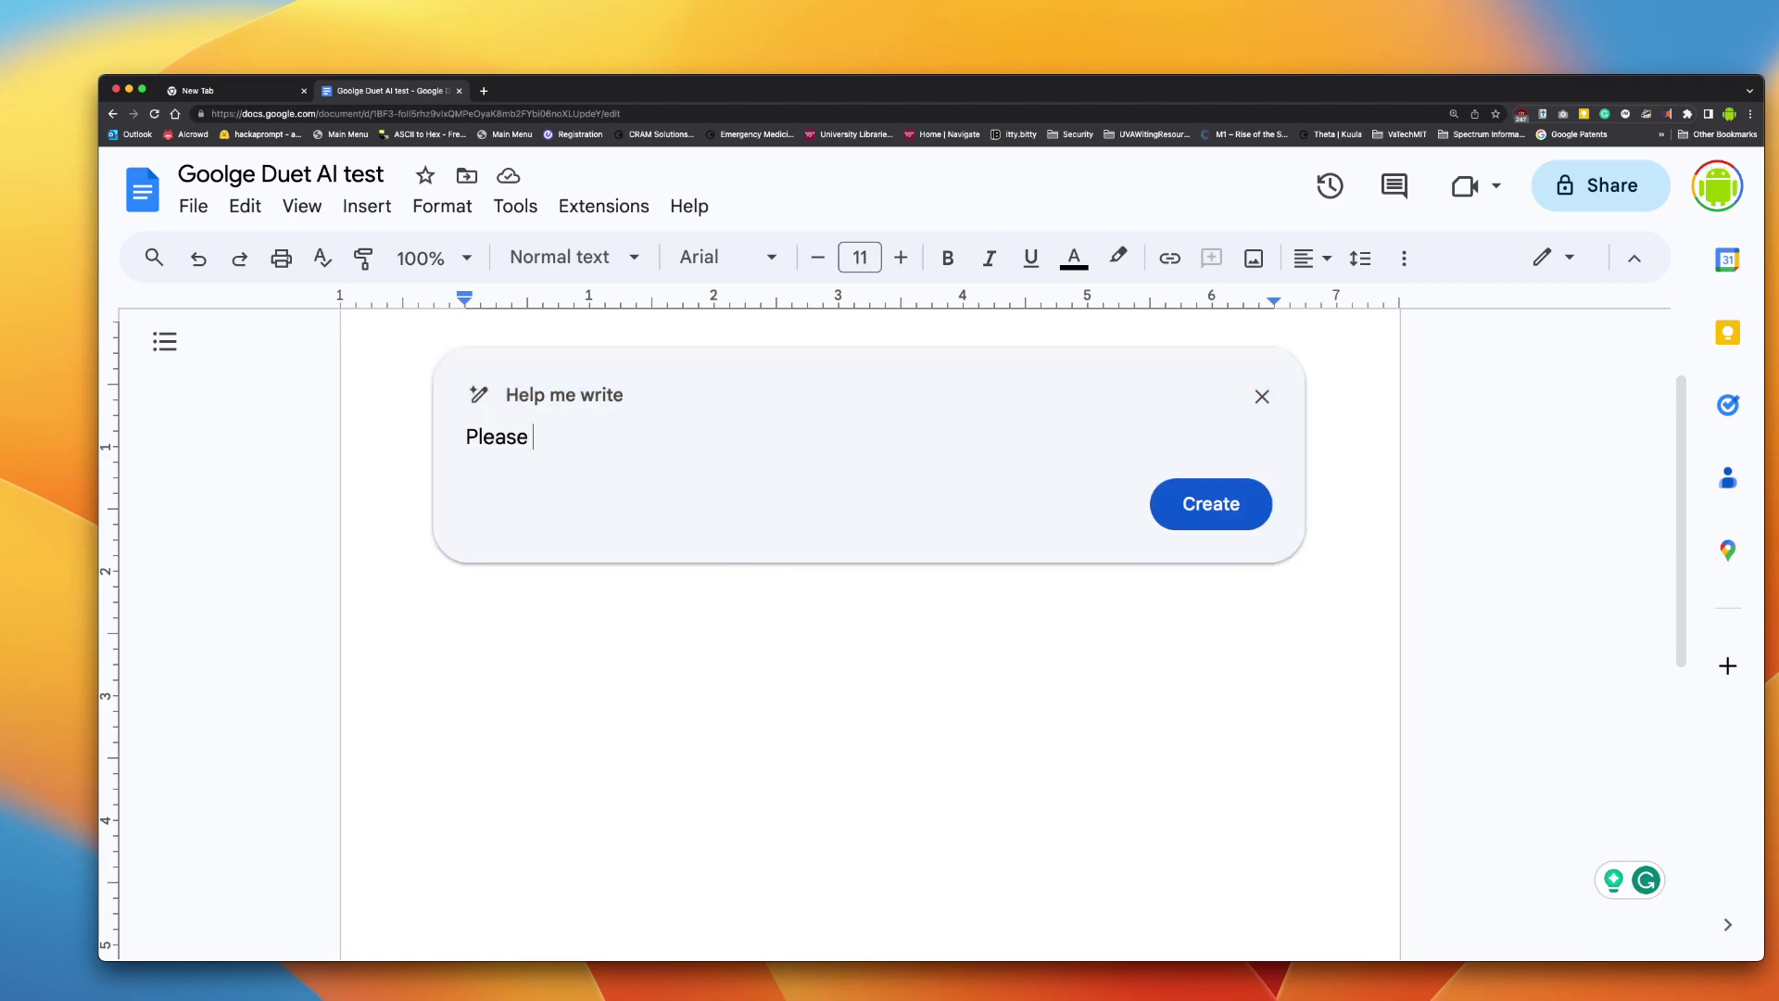
text(help me write a)
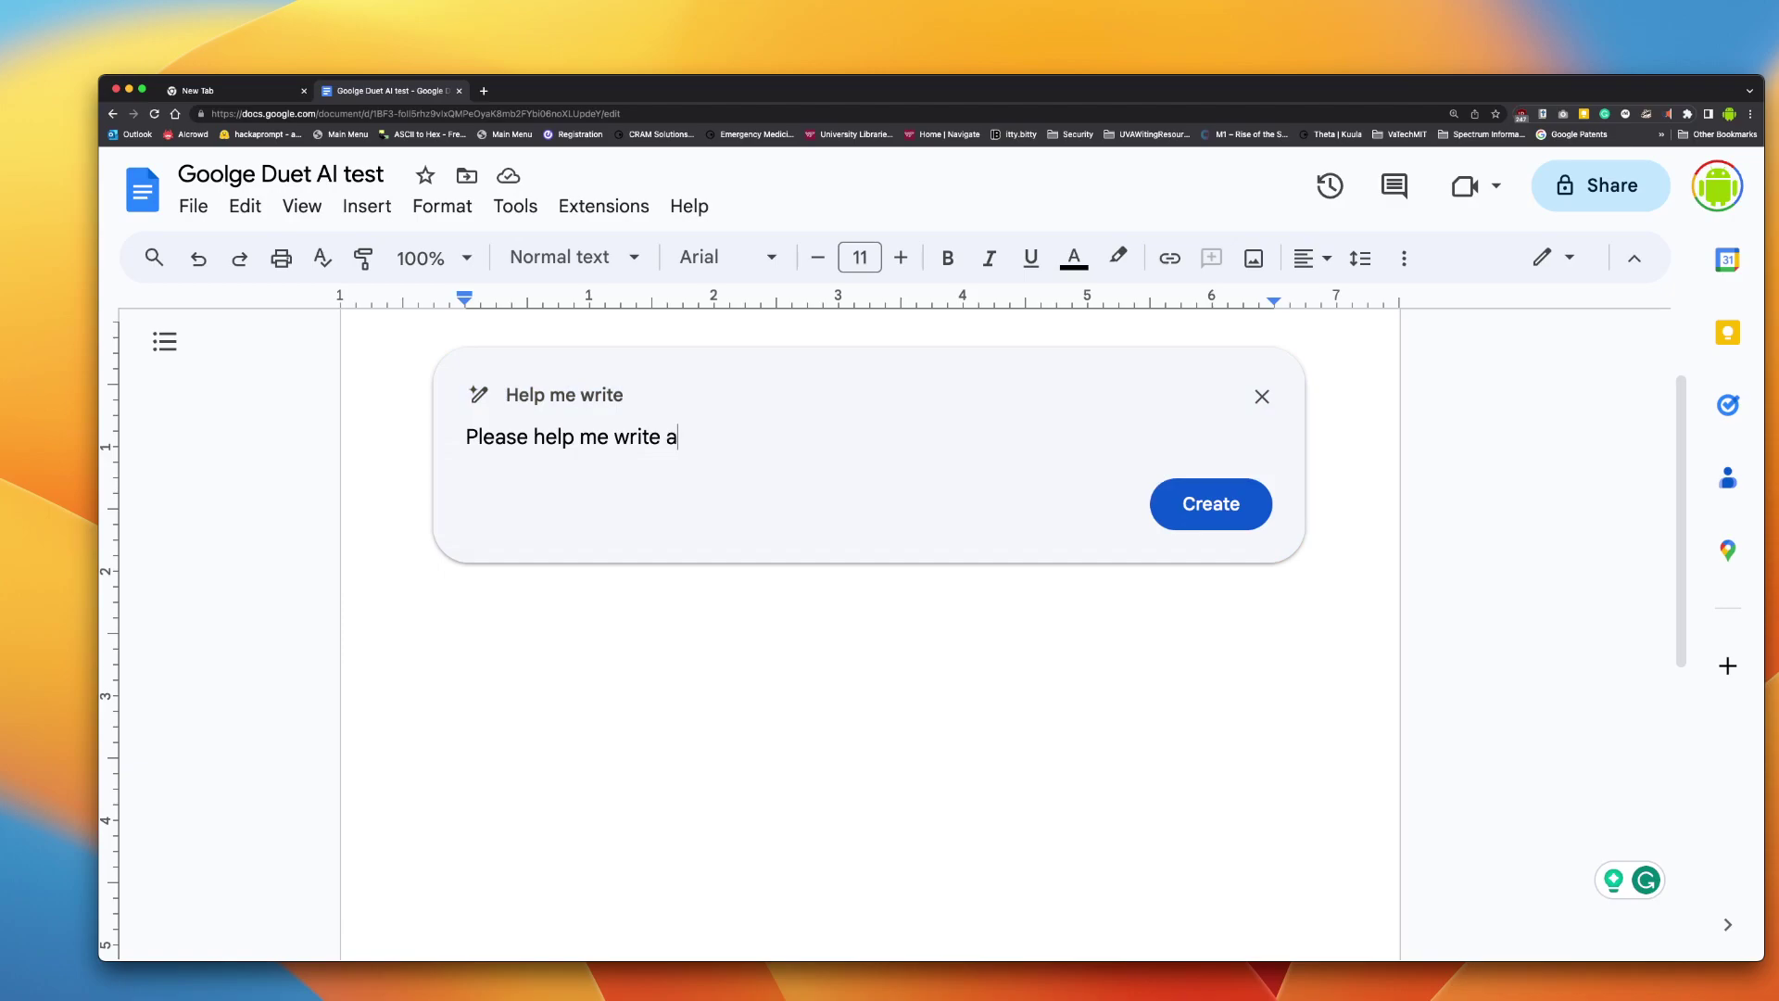
text(n outline on chang)
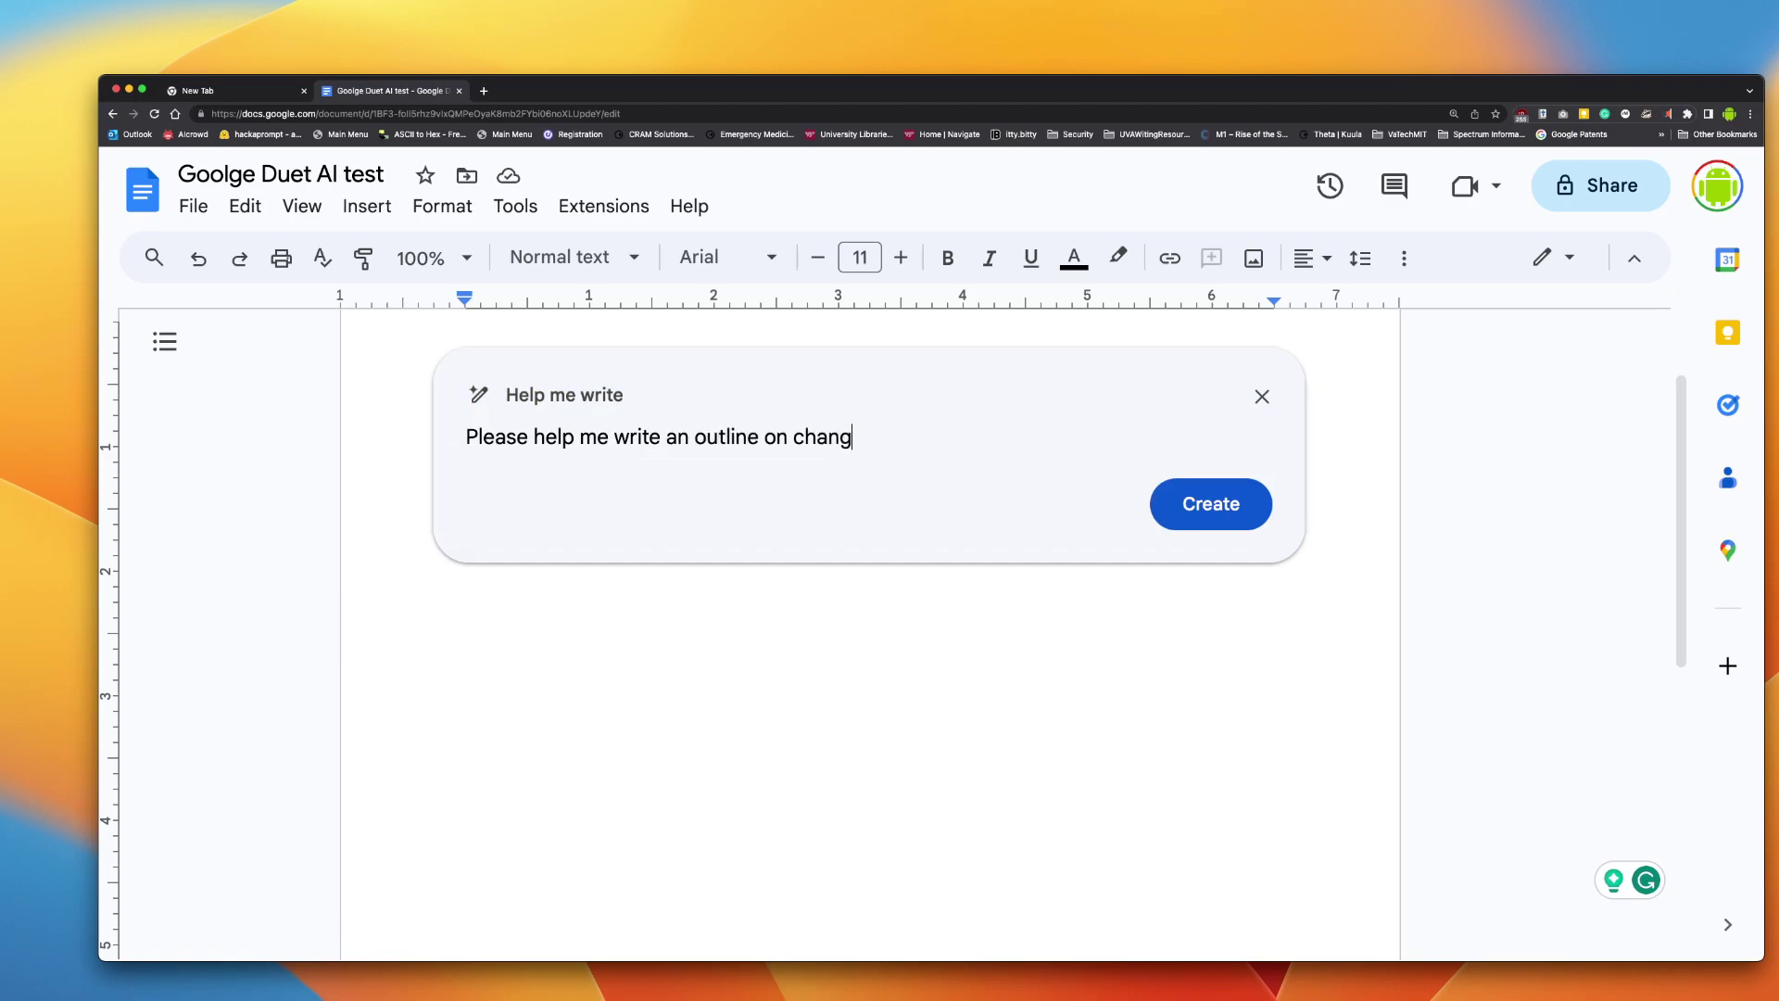
text(ing a flat tire. This tire is)
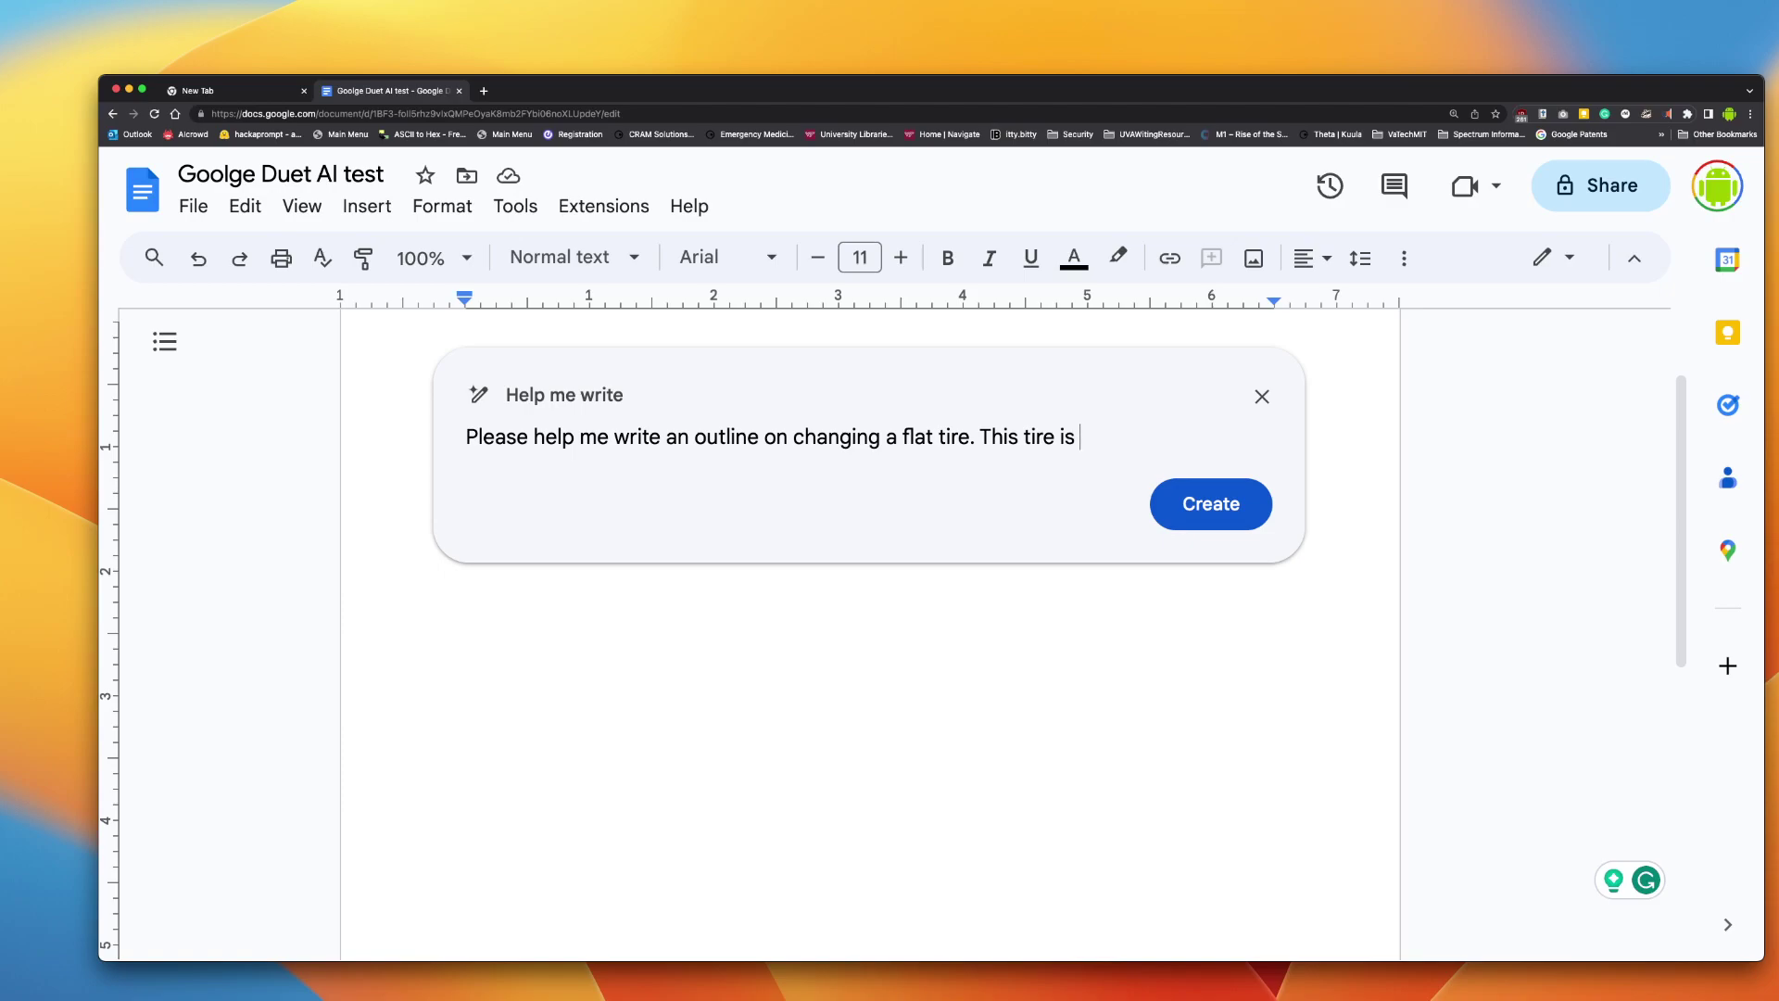
text(driver side front o)
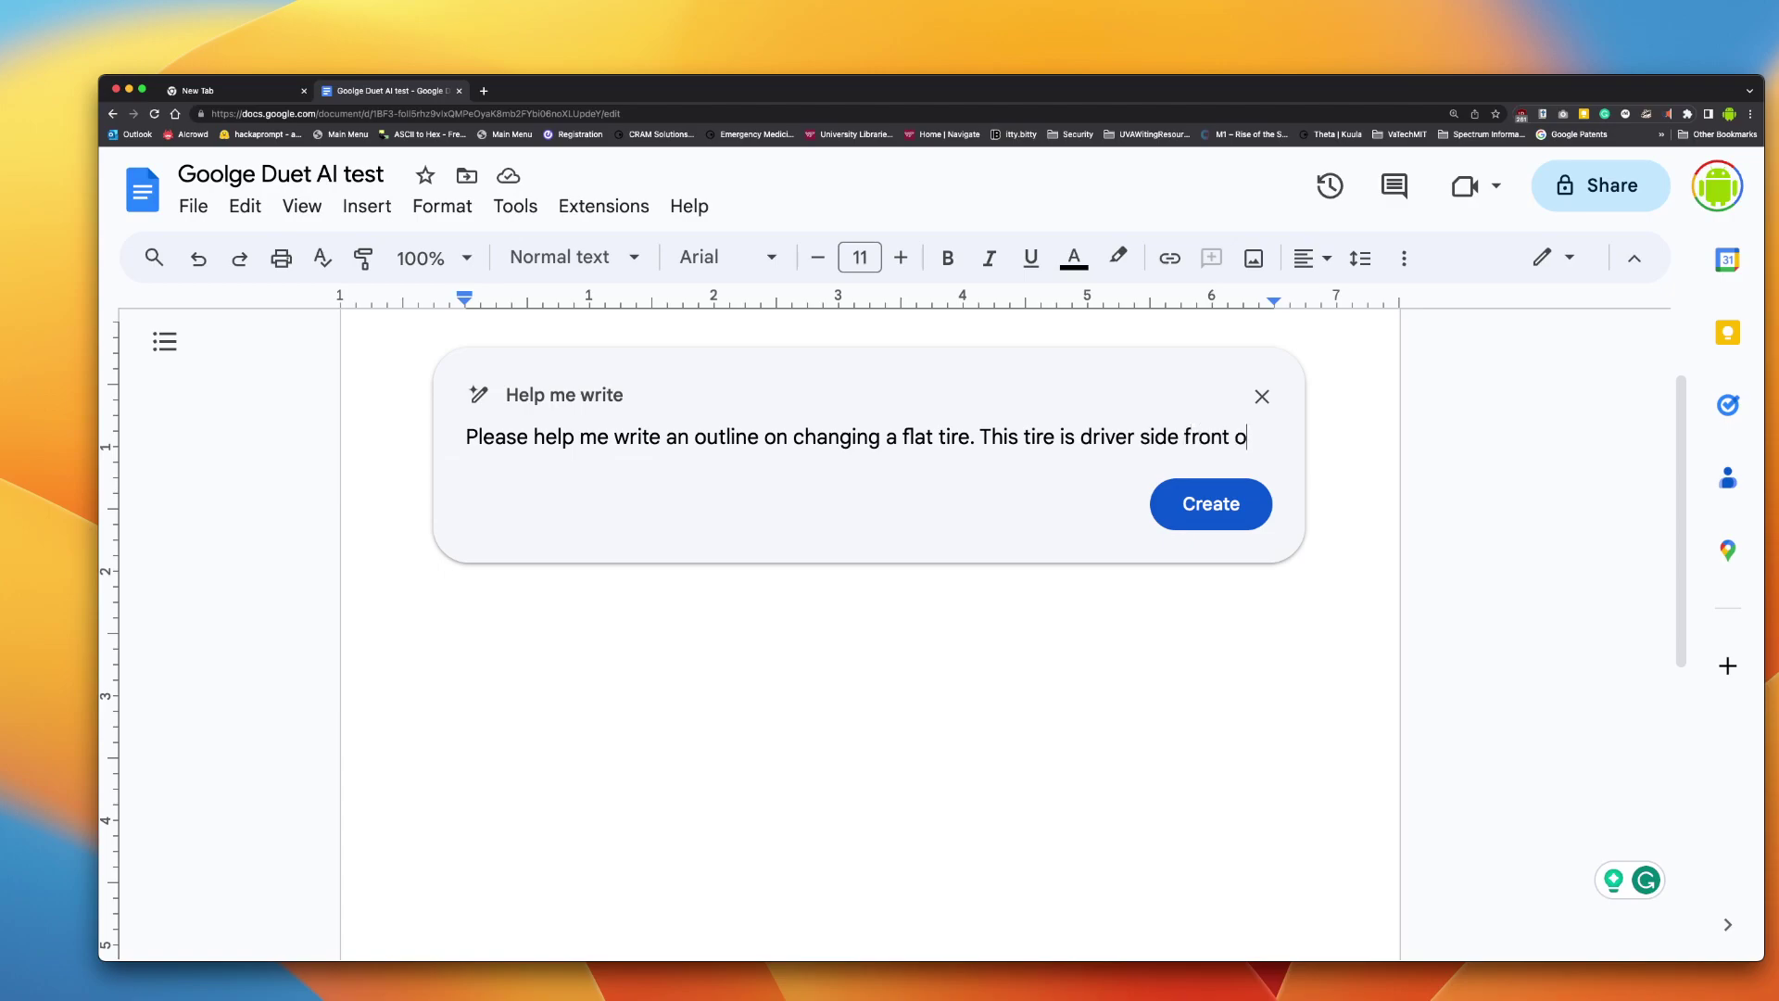
text(f the car.)
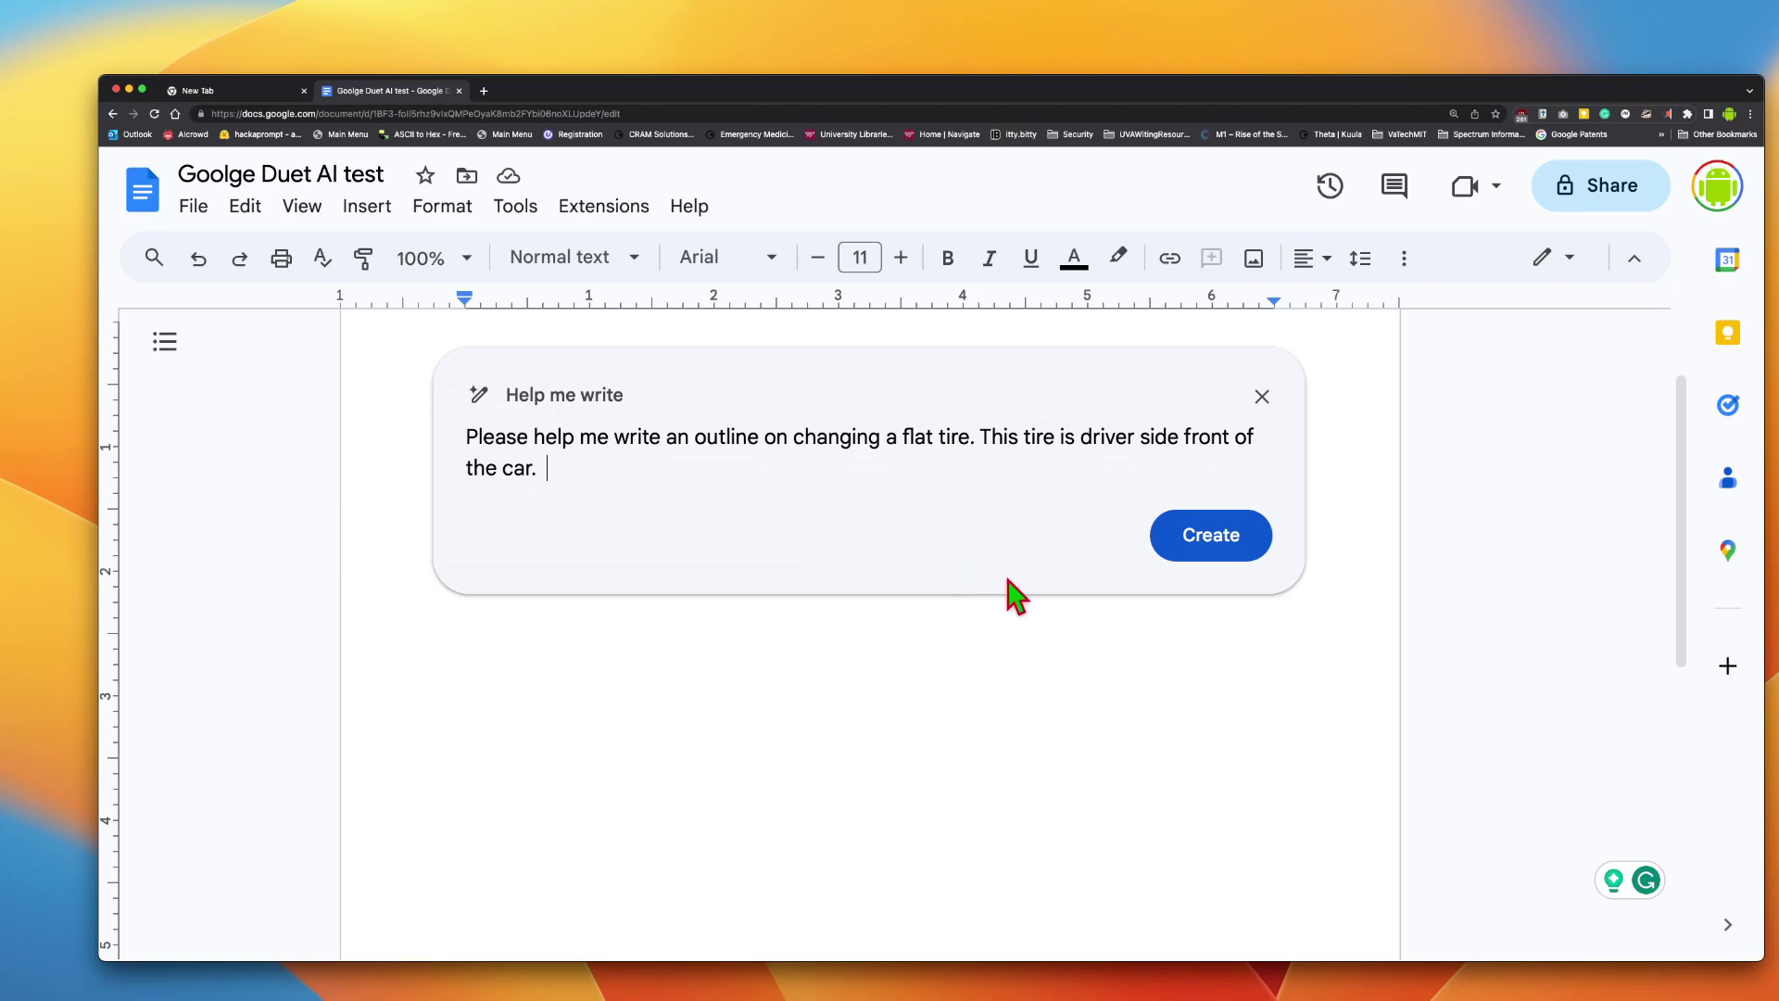
Generate the flat-tire outline from the written prompt
click(1191, 546)
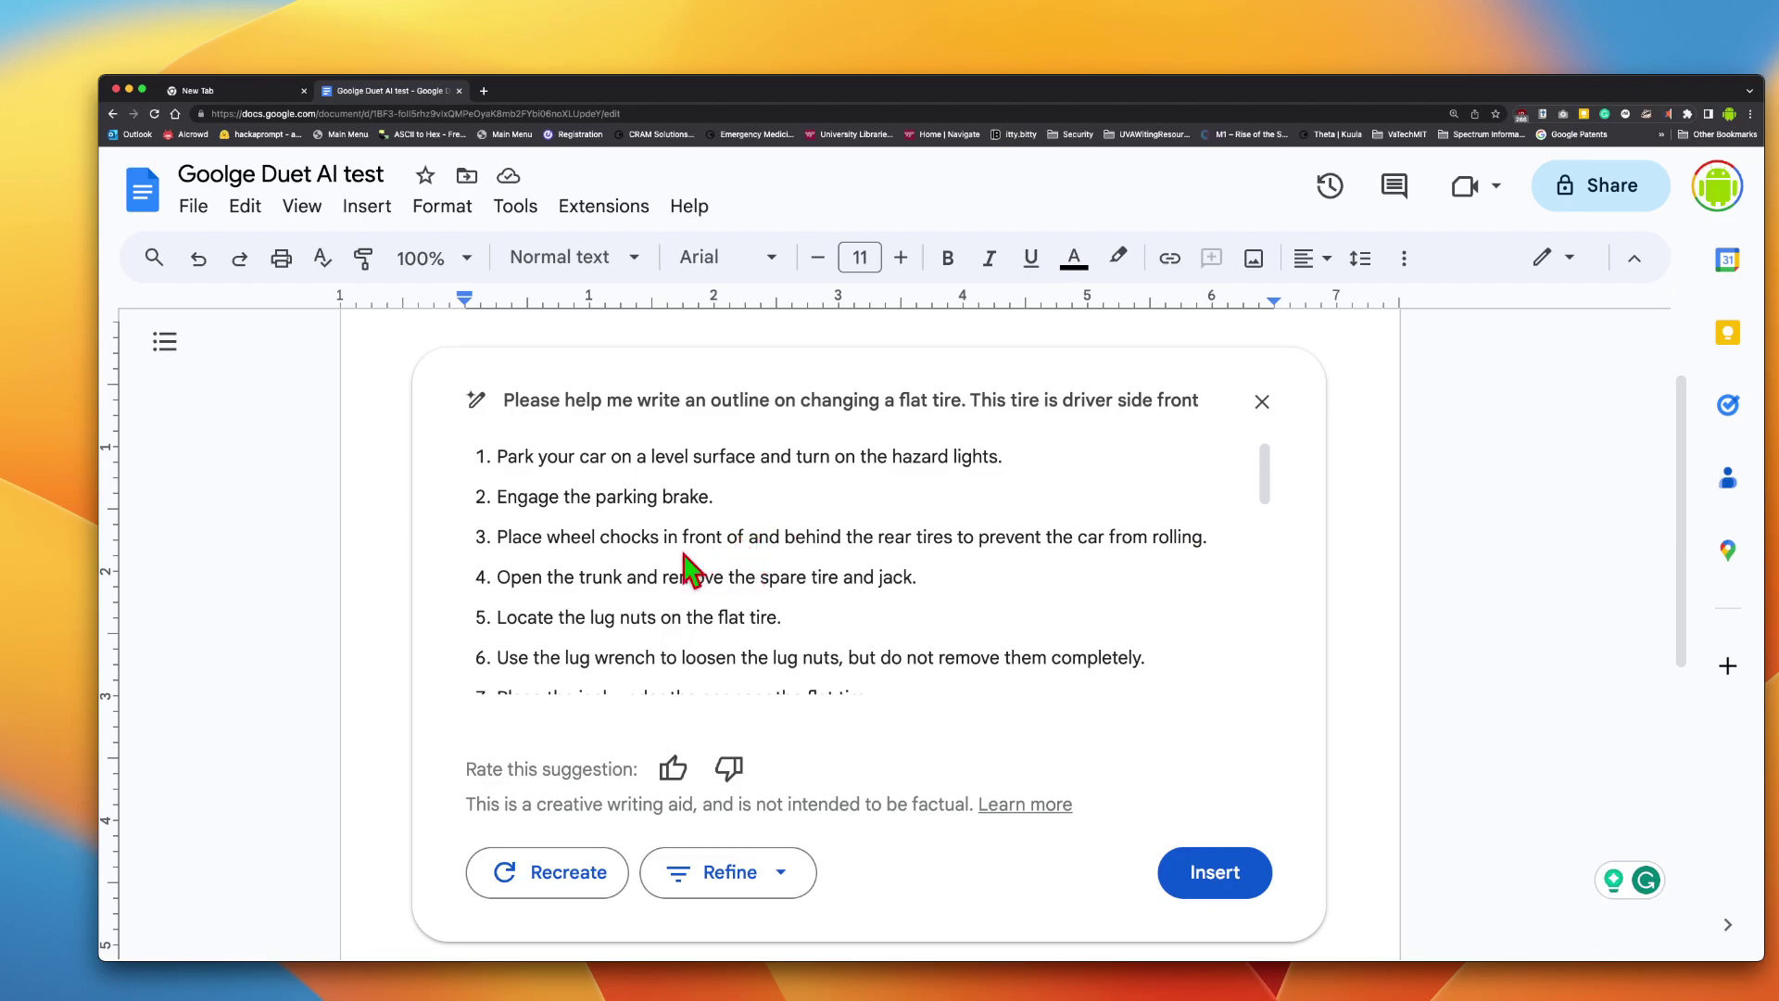
click(1266, 479)
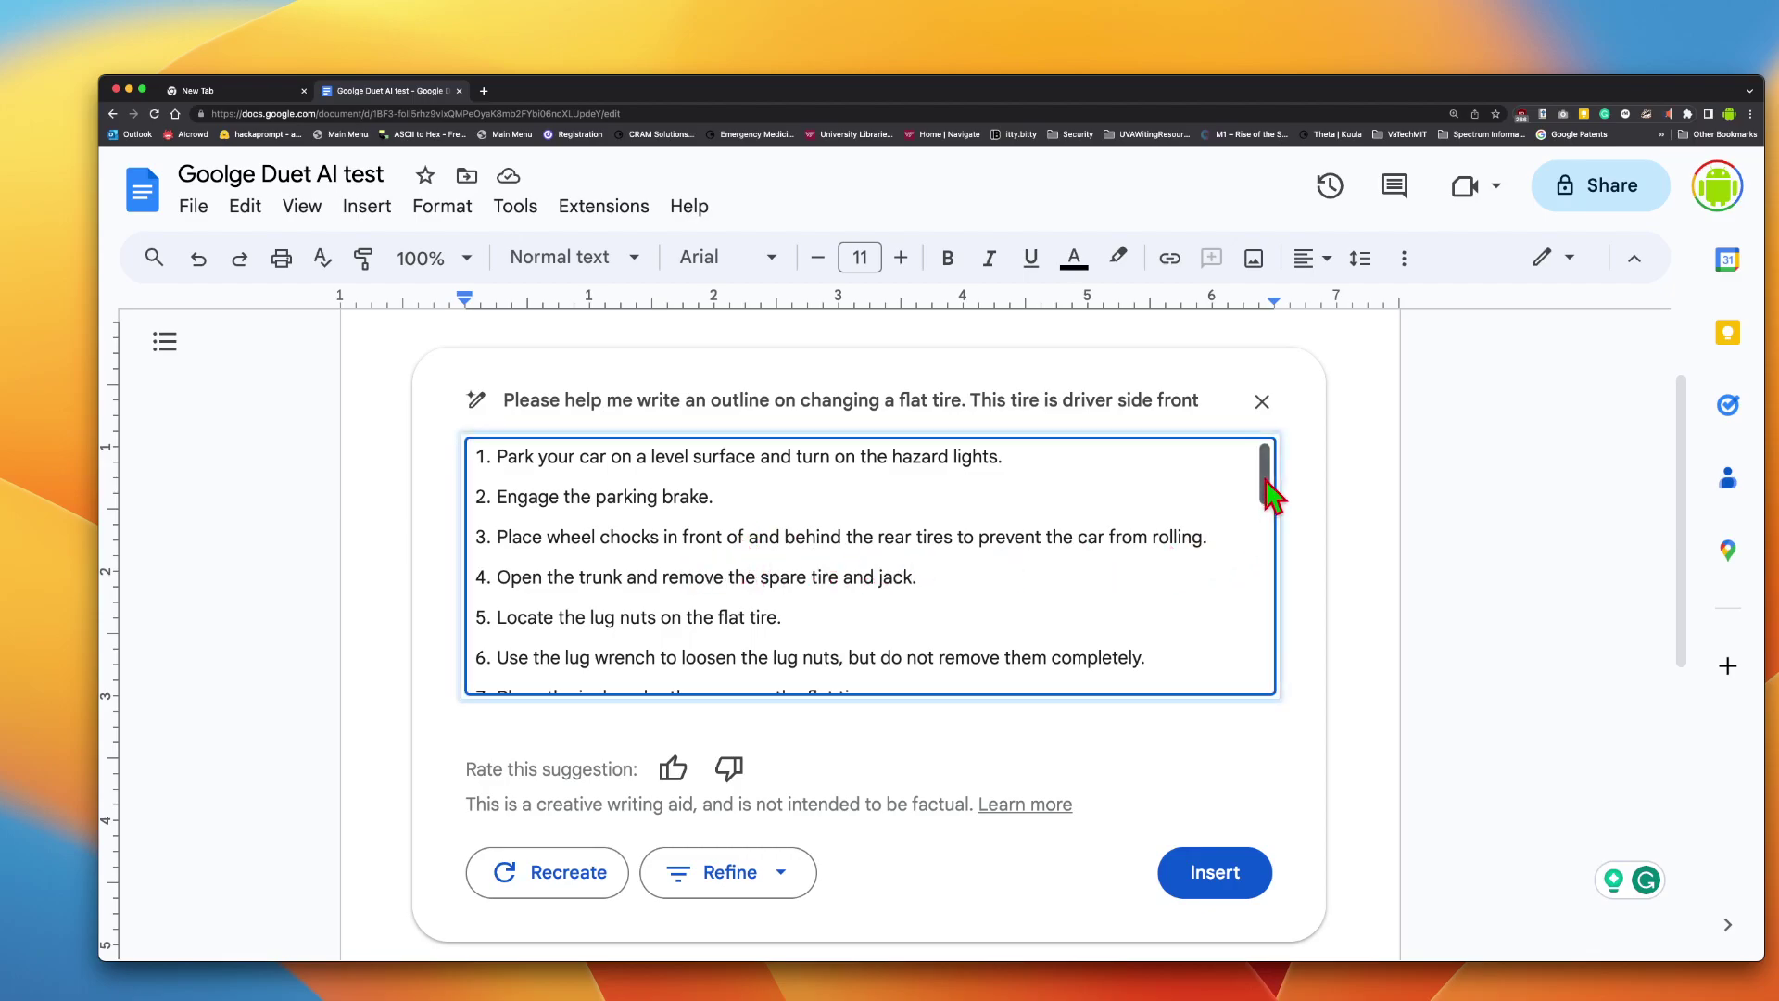
drag(1269, 495, 1271, 505)
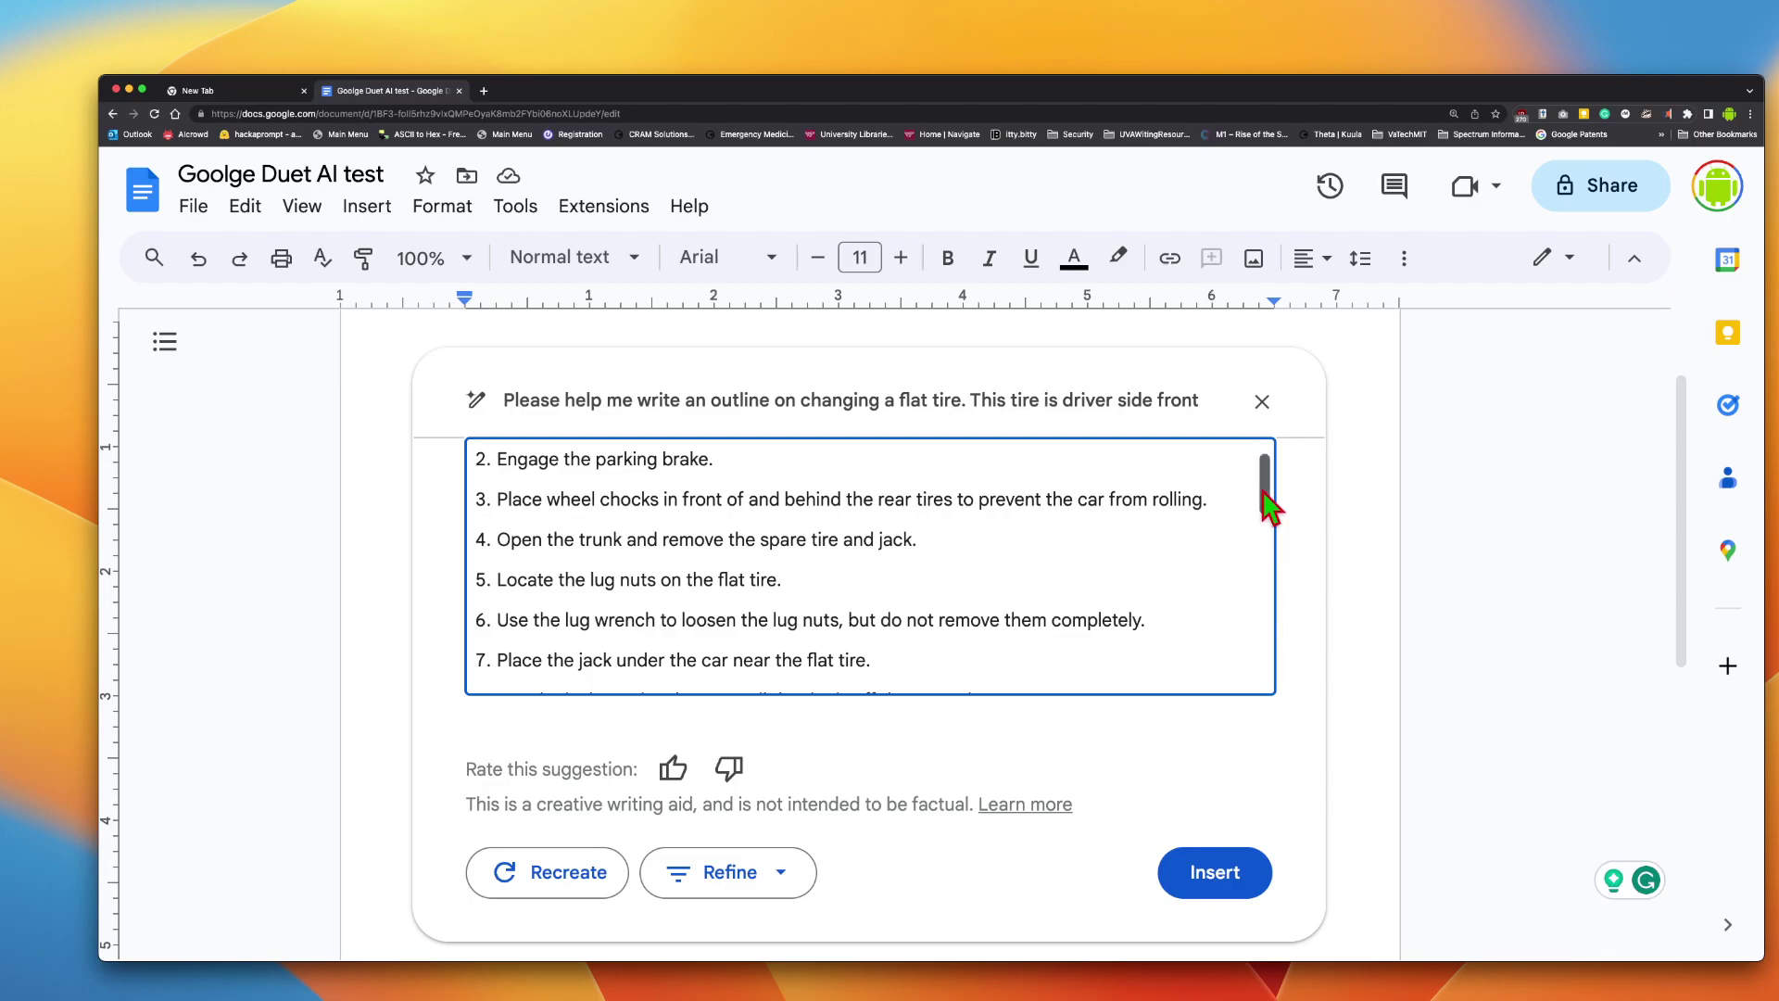
drag(1267, 505, 1270, 529)
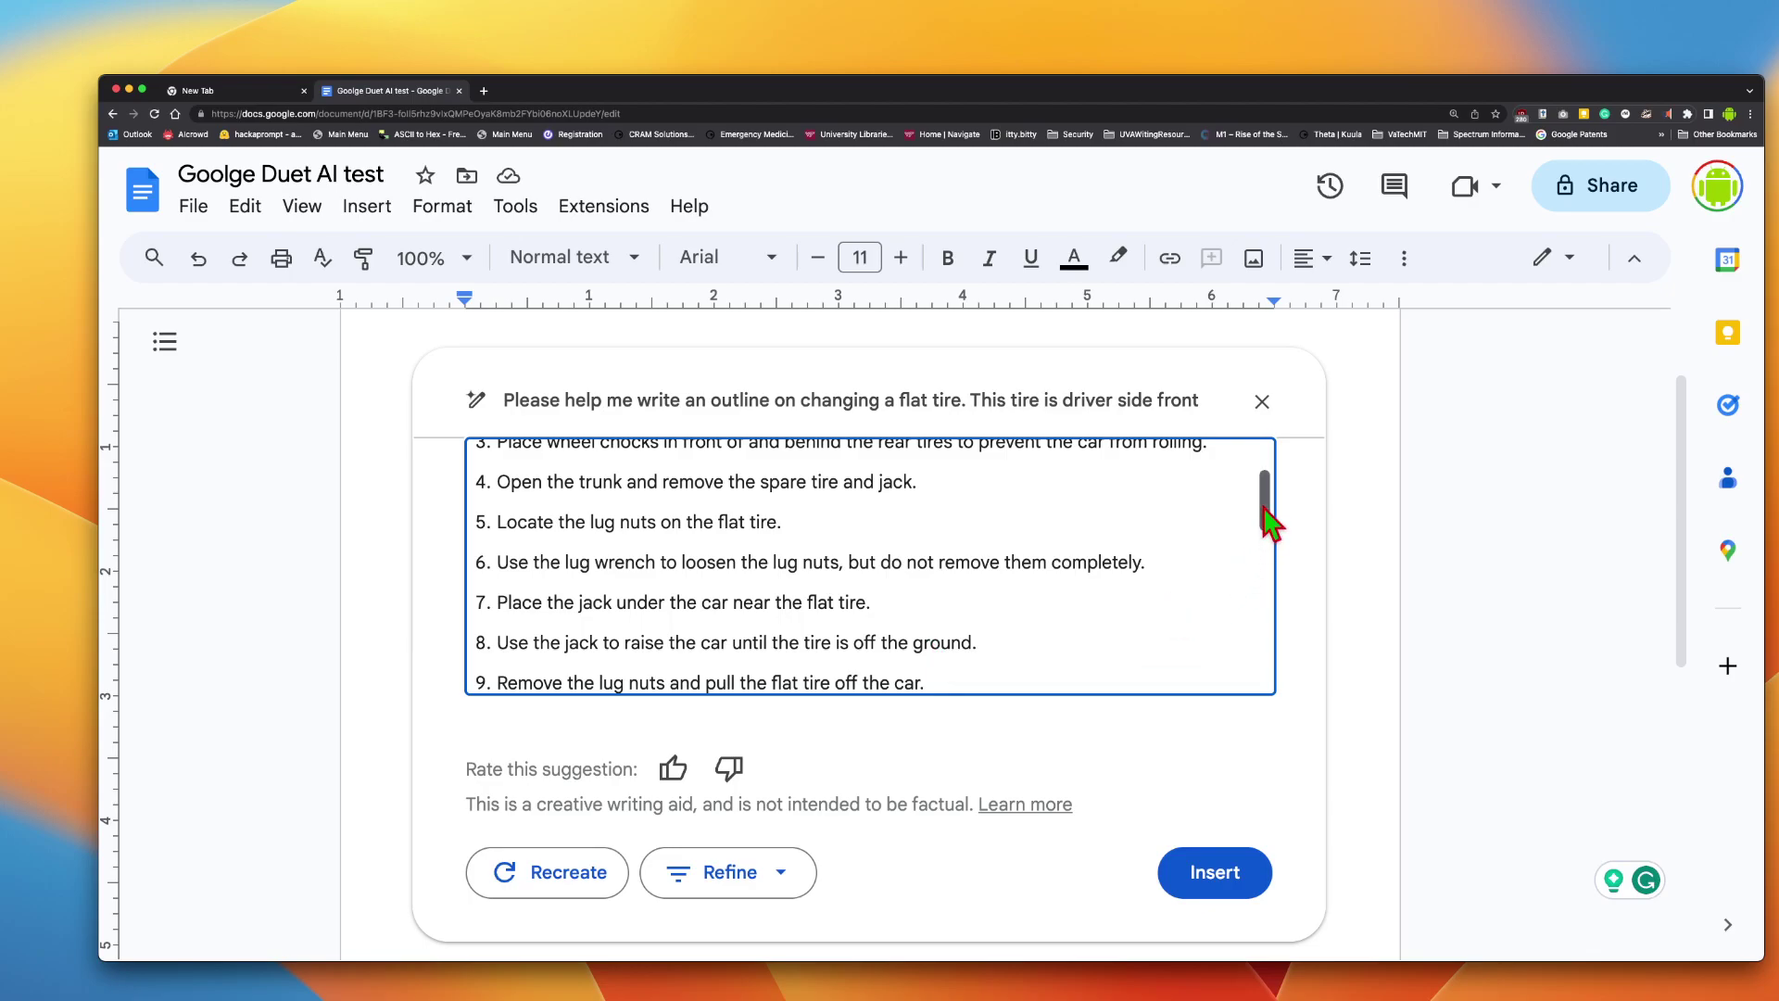
Scroll through the generated 15 steps down to the additional tips
drag(1263, 508, 1263, 533)
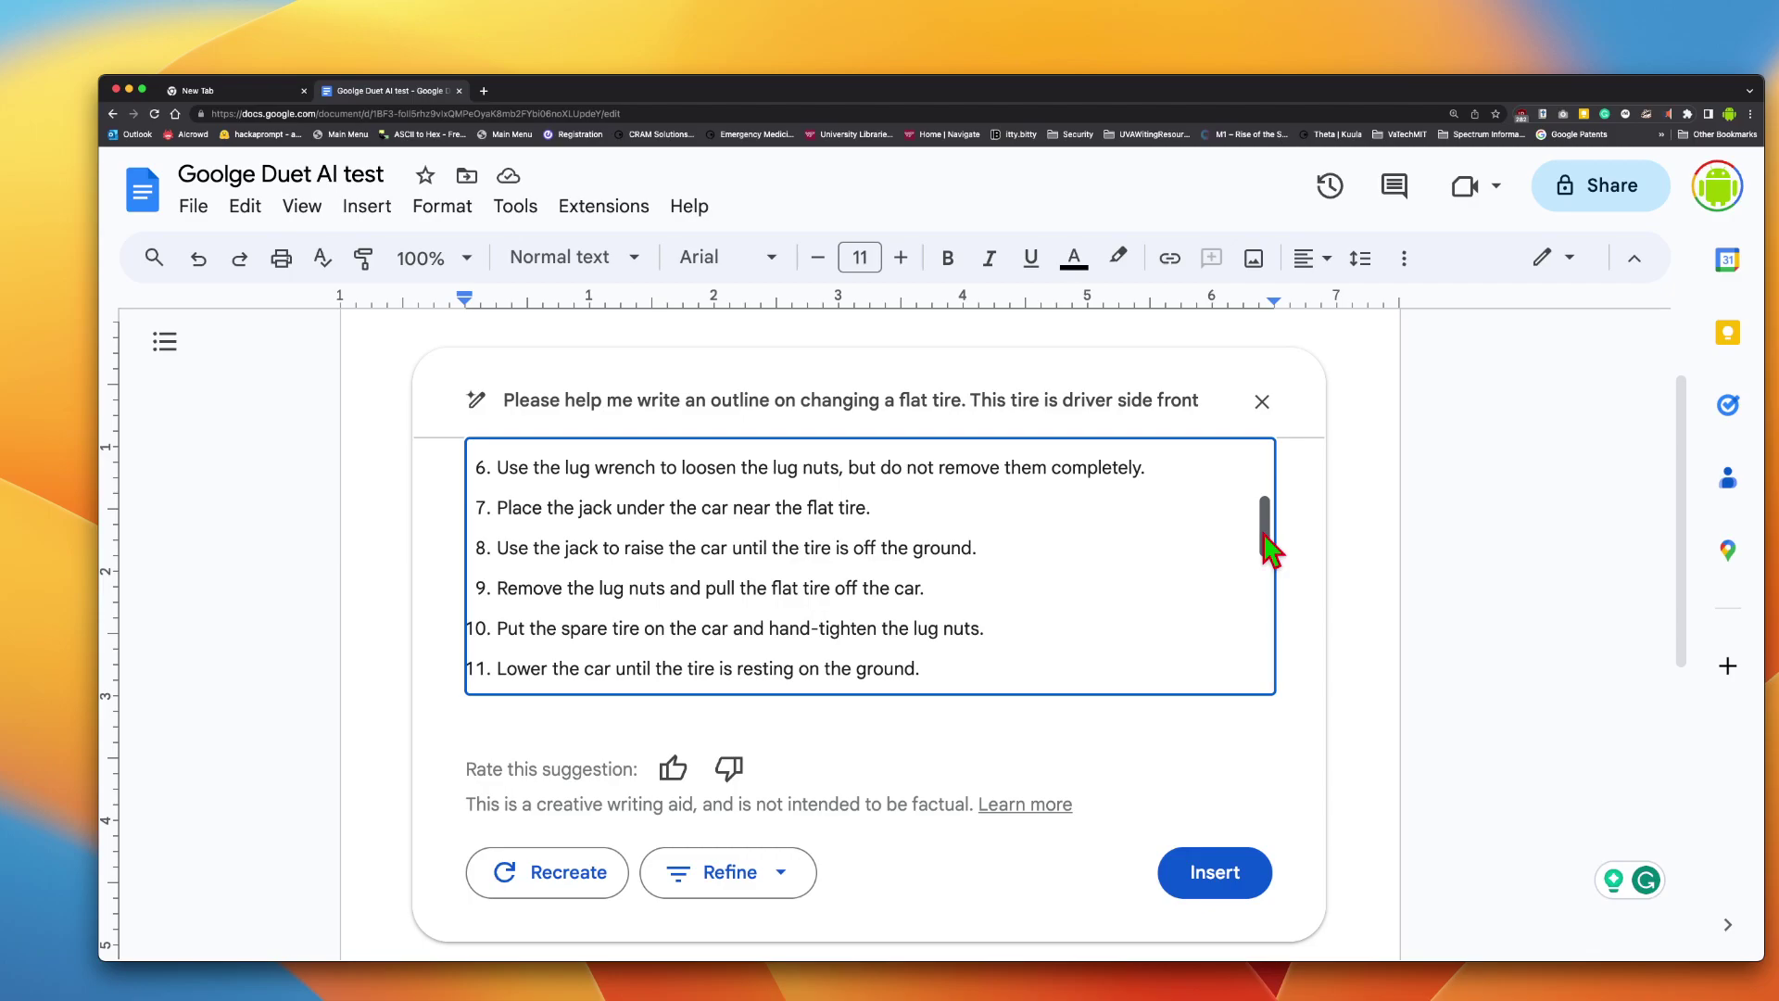
drag(1269, 548, 1270, 560)
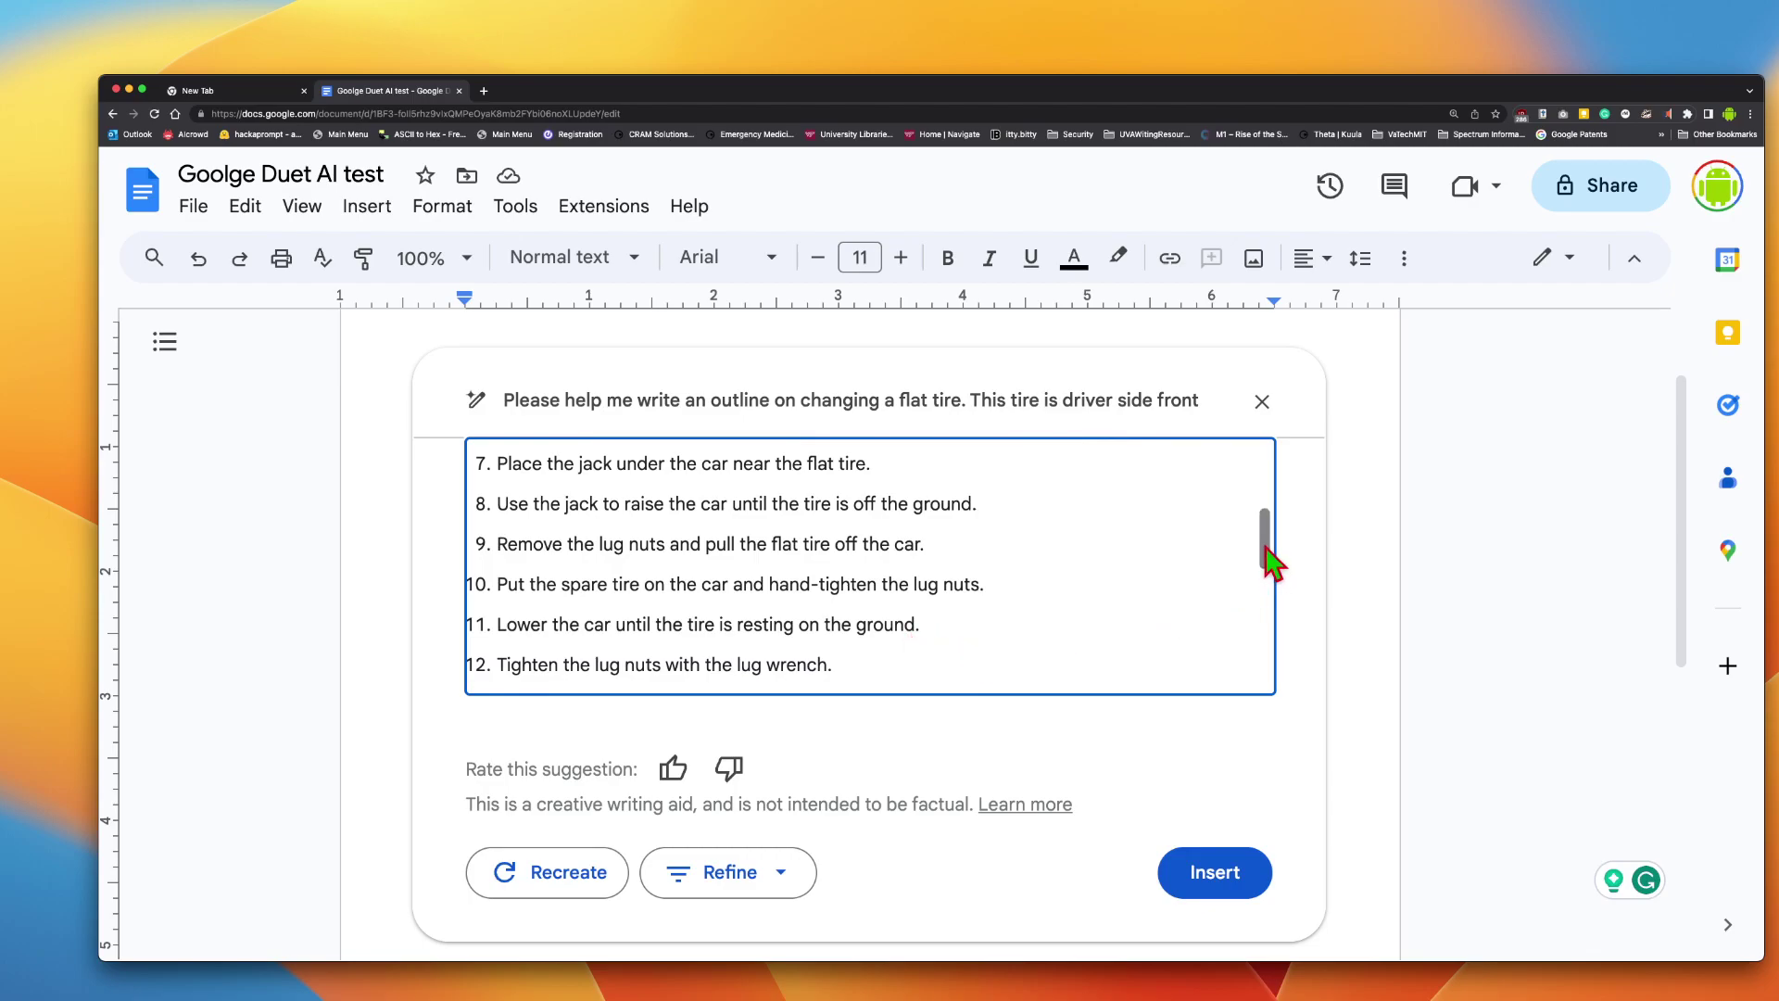
drag(1262, 555, 1266, 593)
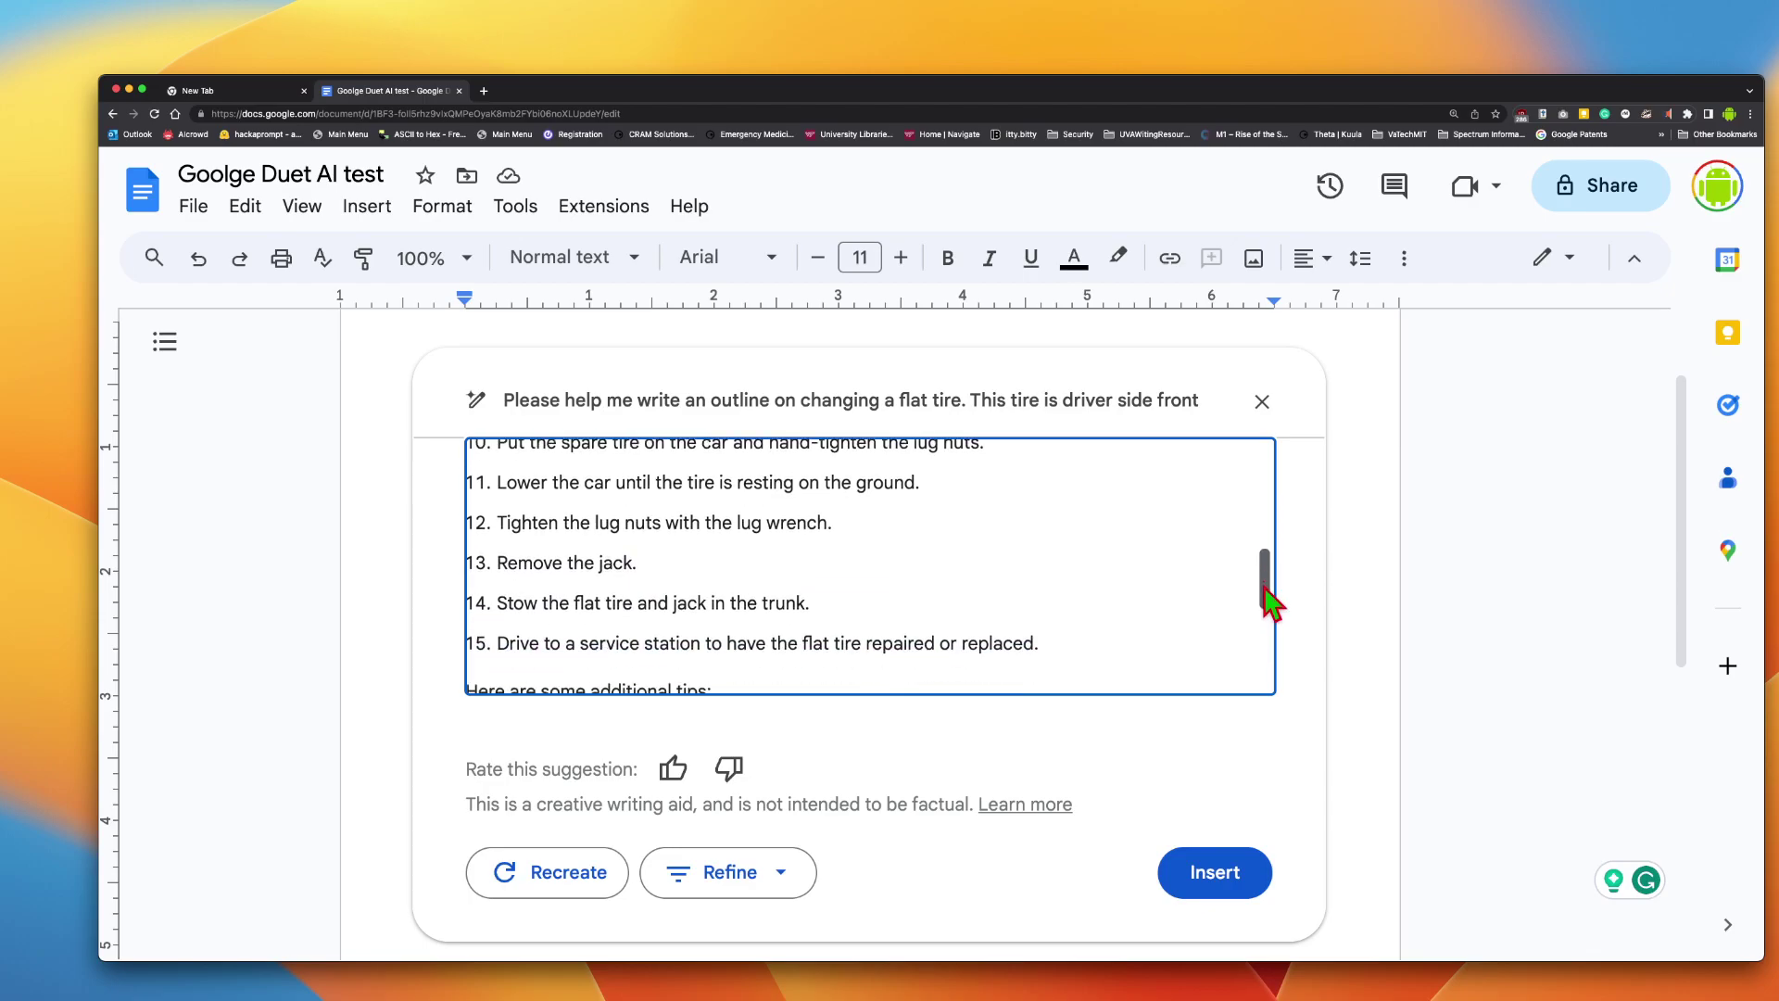
drag(1266, 593, 1265, 606)
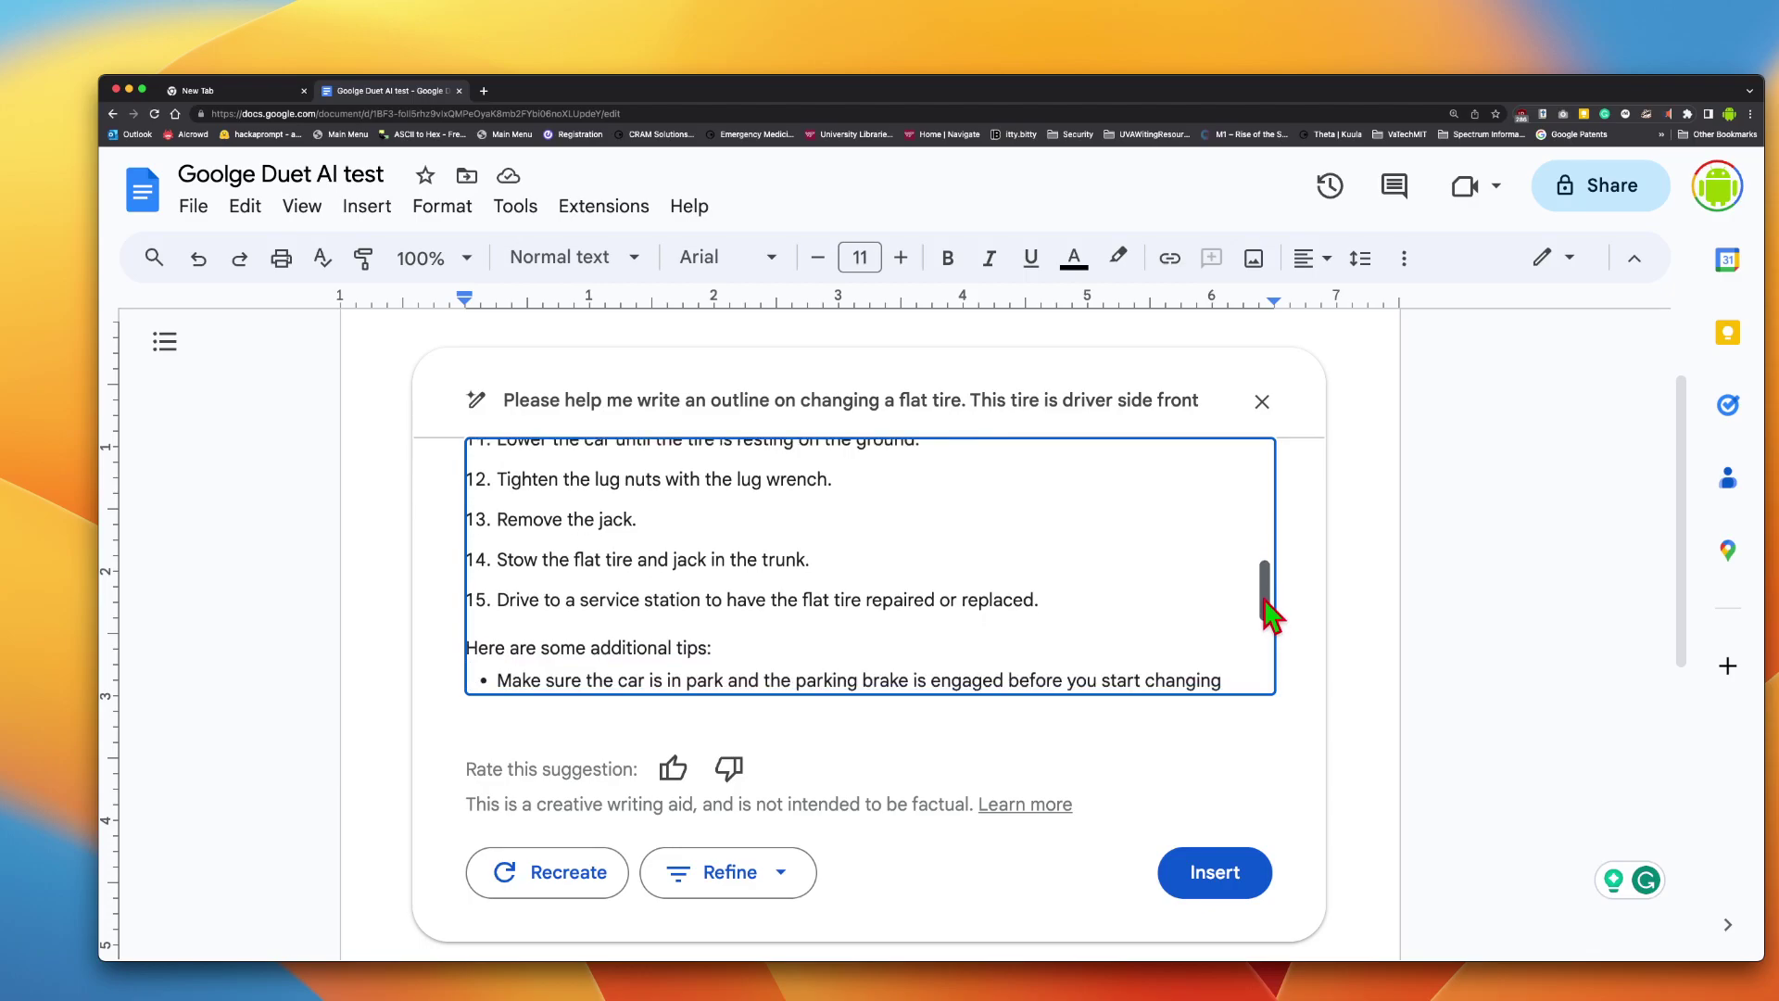
drag(1266, 604, 1265, 633)
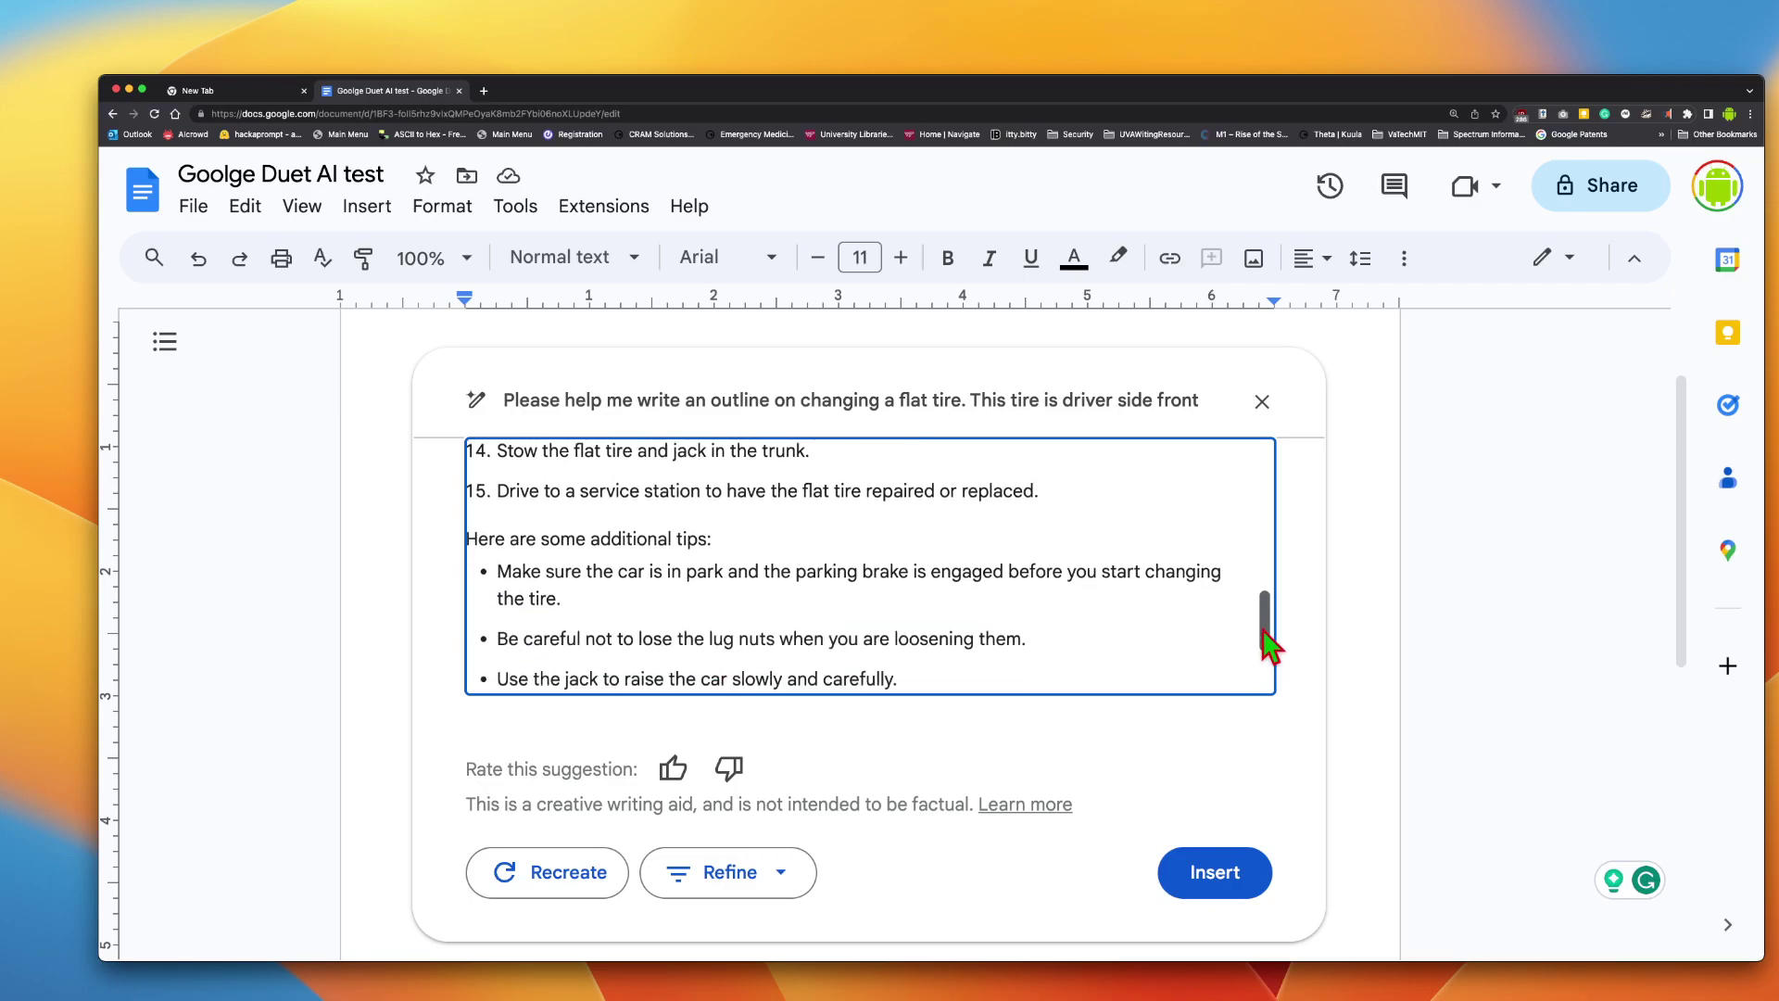
drag(1264, 633, 1264, 647)
drag(1269, 660, 1268, 669)
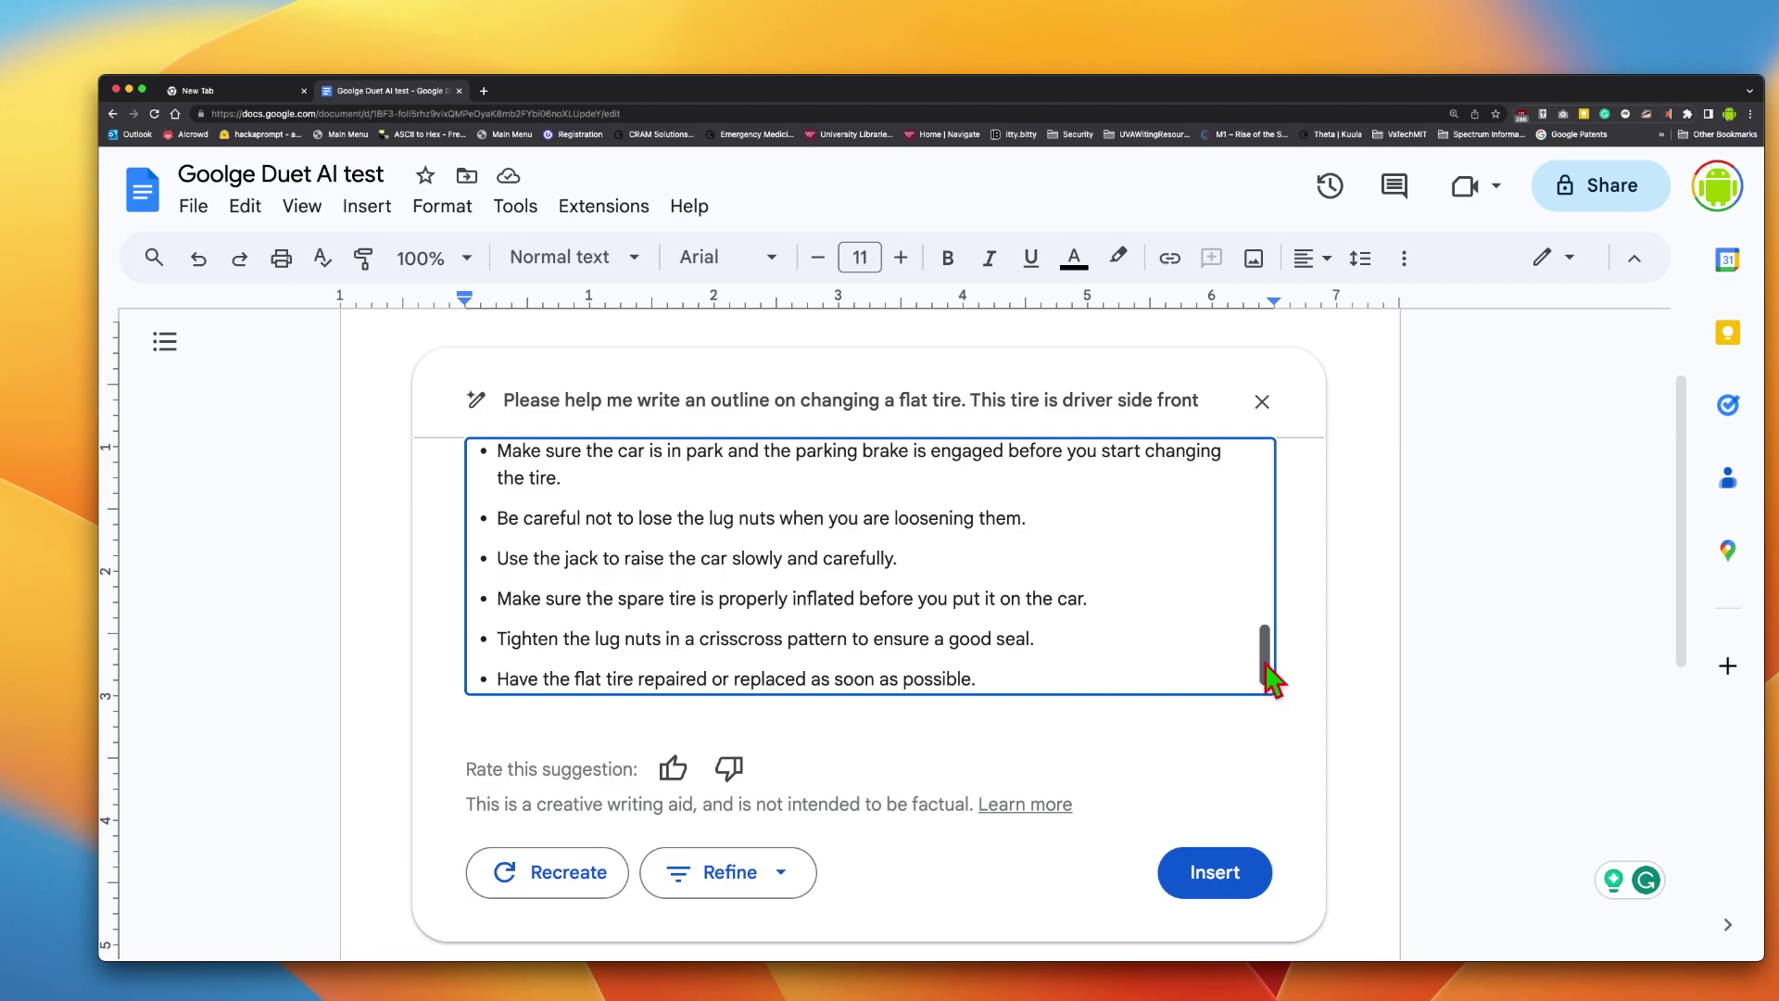
Insert the generated flat-tire outline into the document body
click(1234, 878)
scroll(1246, 731, down, 5)
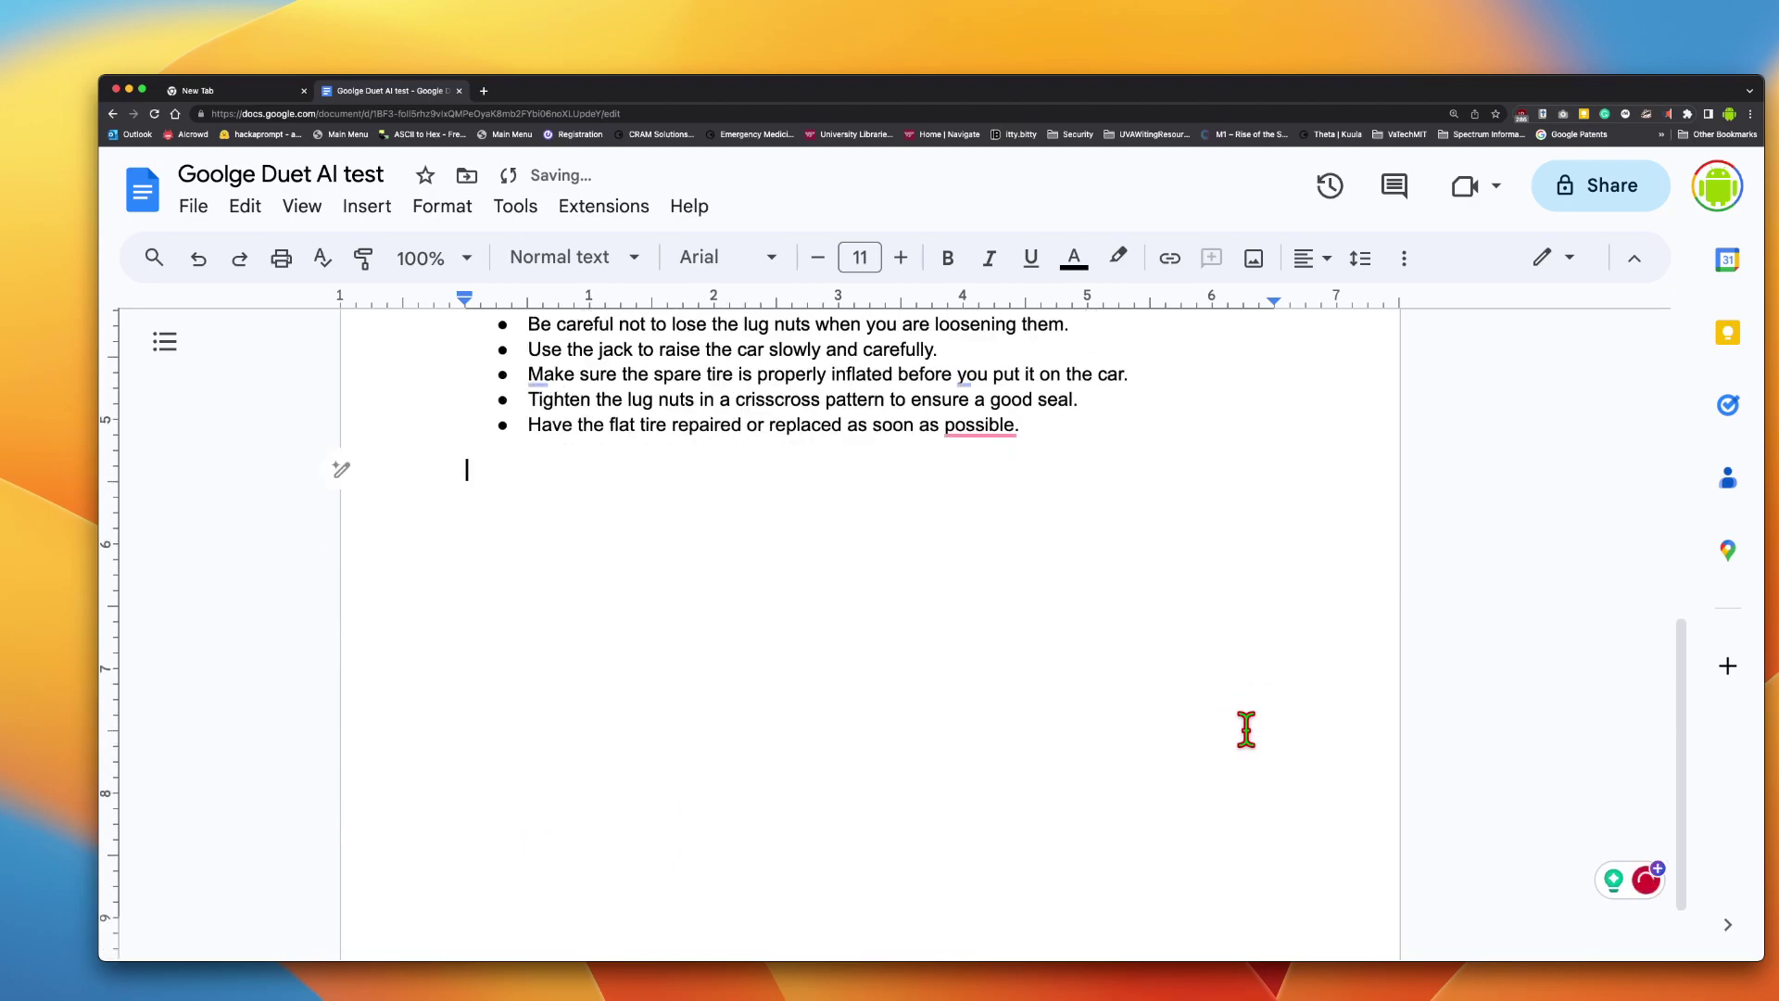
scroll(1246, 729, up, 6)
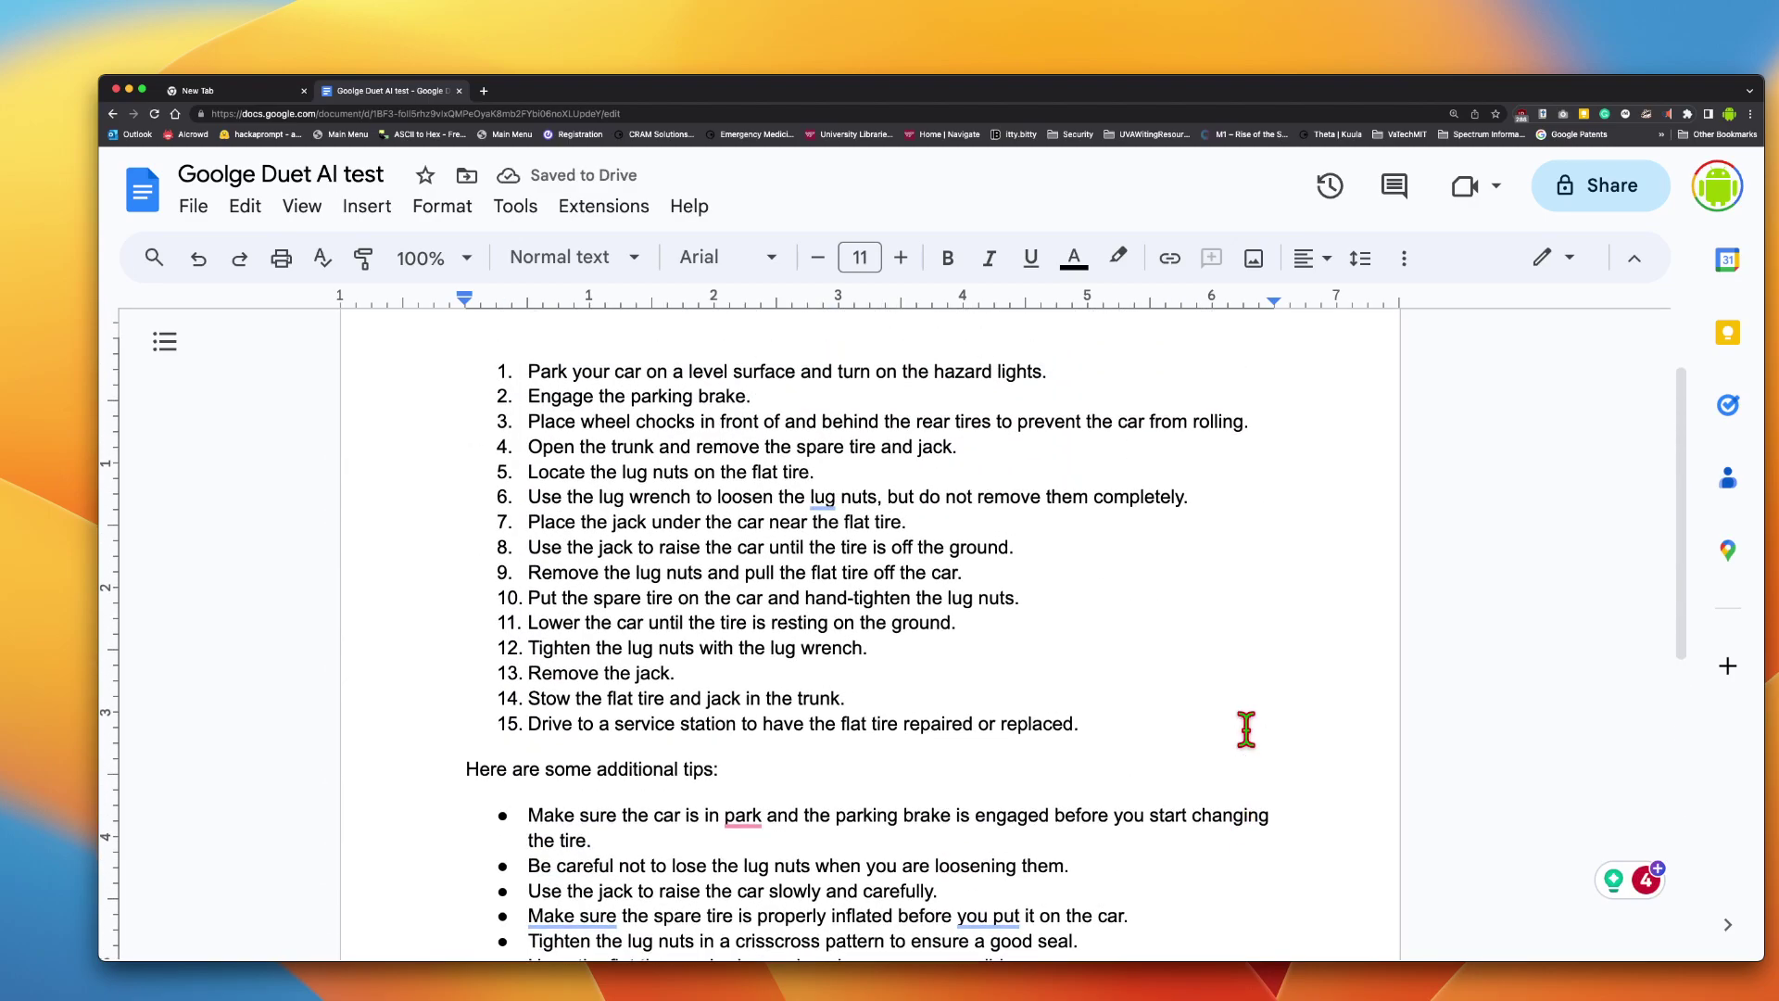
scroll(1246, 729, up, 2)
scroll(1246, 729, down, 2)
scroll(1246, 729, down, 1)
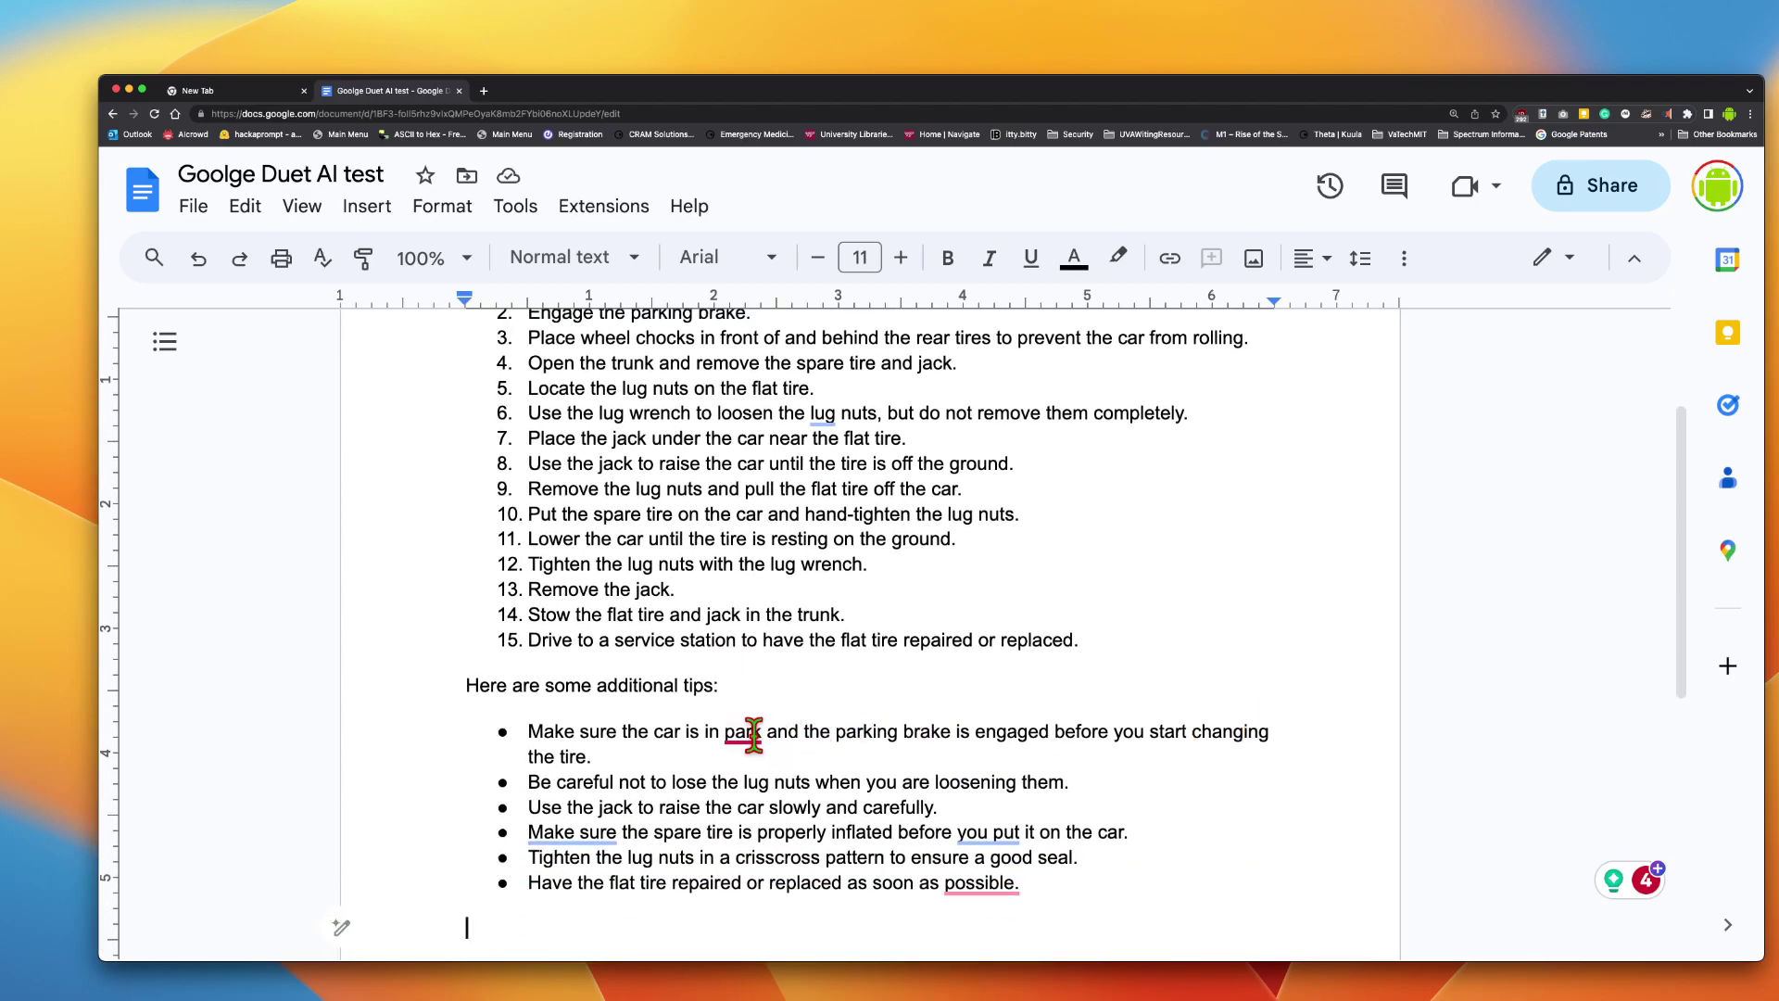
Scroll through the inserted 15 numbered steps and bulleted tips
mouse_move(753, 732)
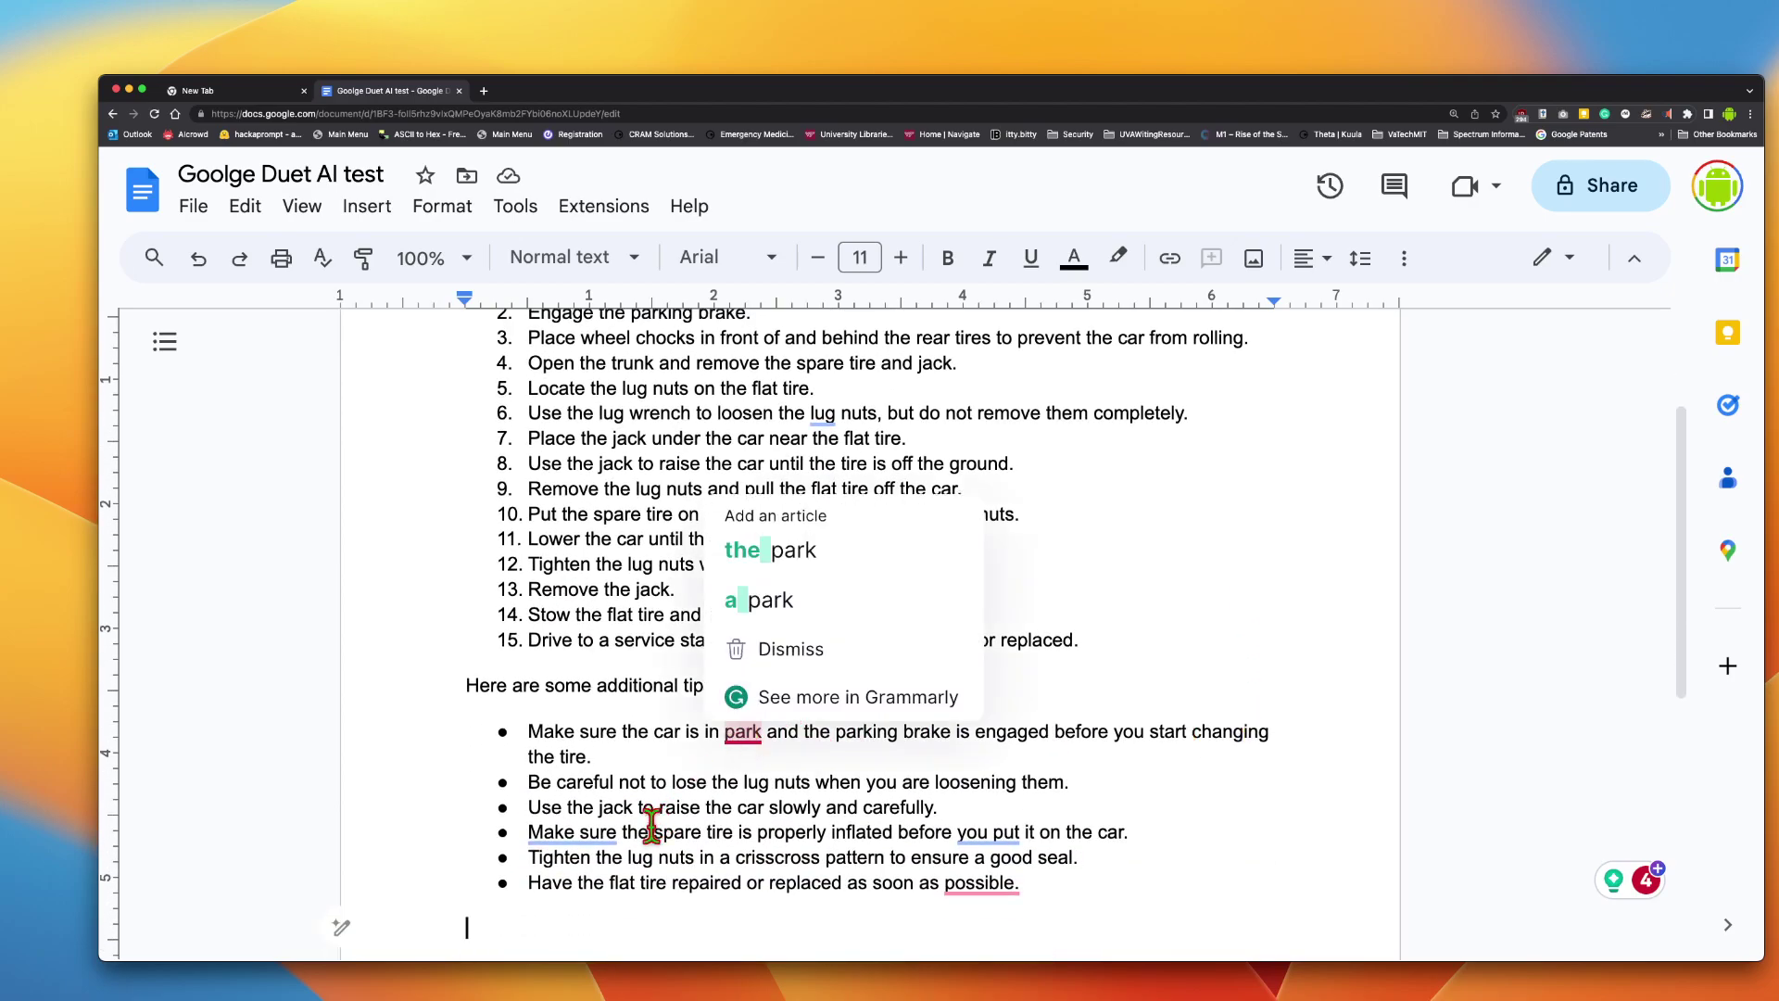
mouse_move(582, 831)
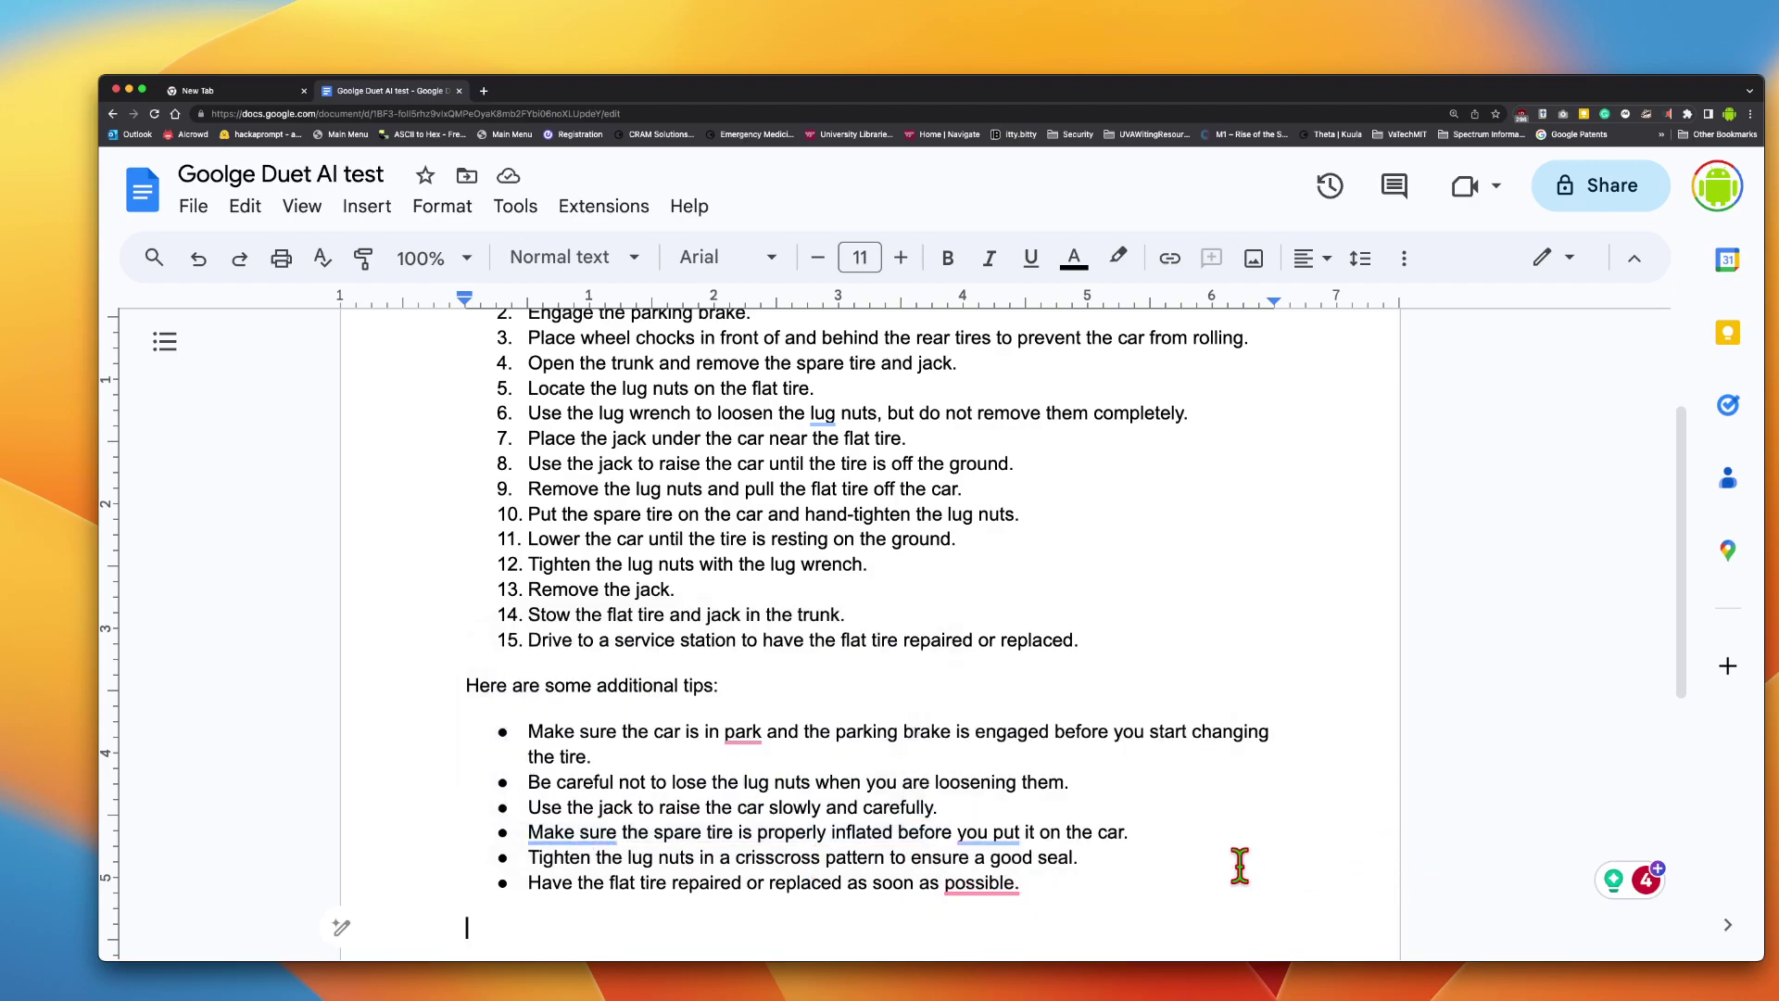
scroll(1232, 871, down, 1)
scroll(1239, 865, up, 3)
scroll(1239, 864, down, 2)
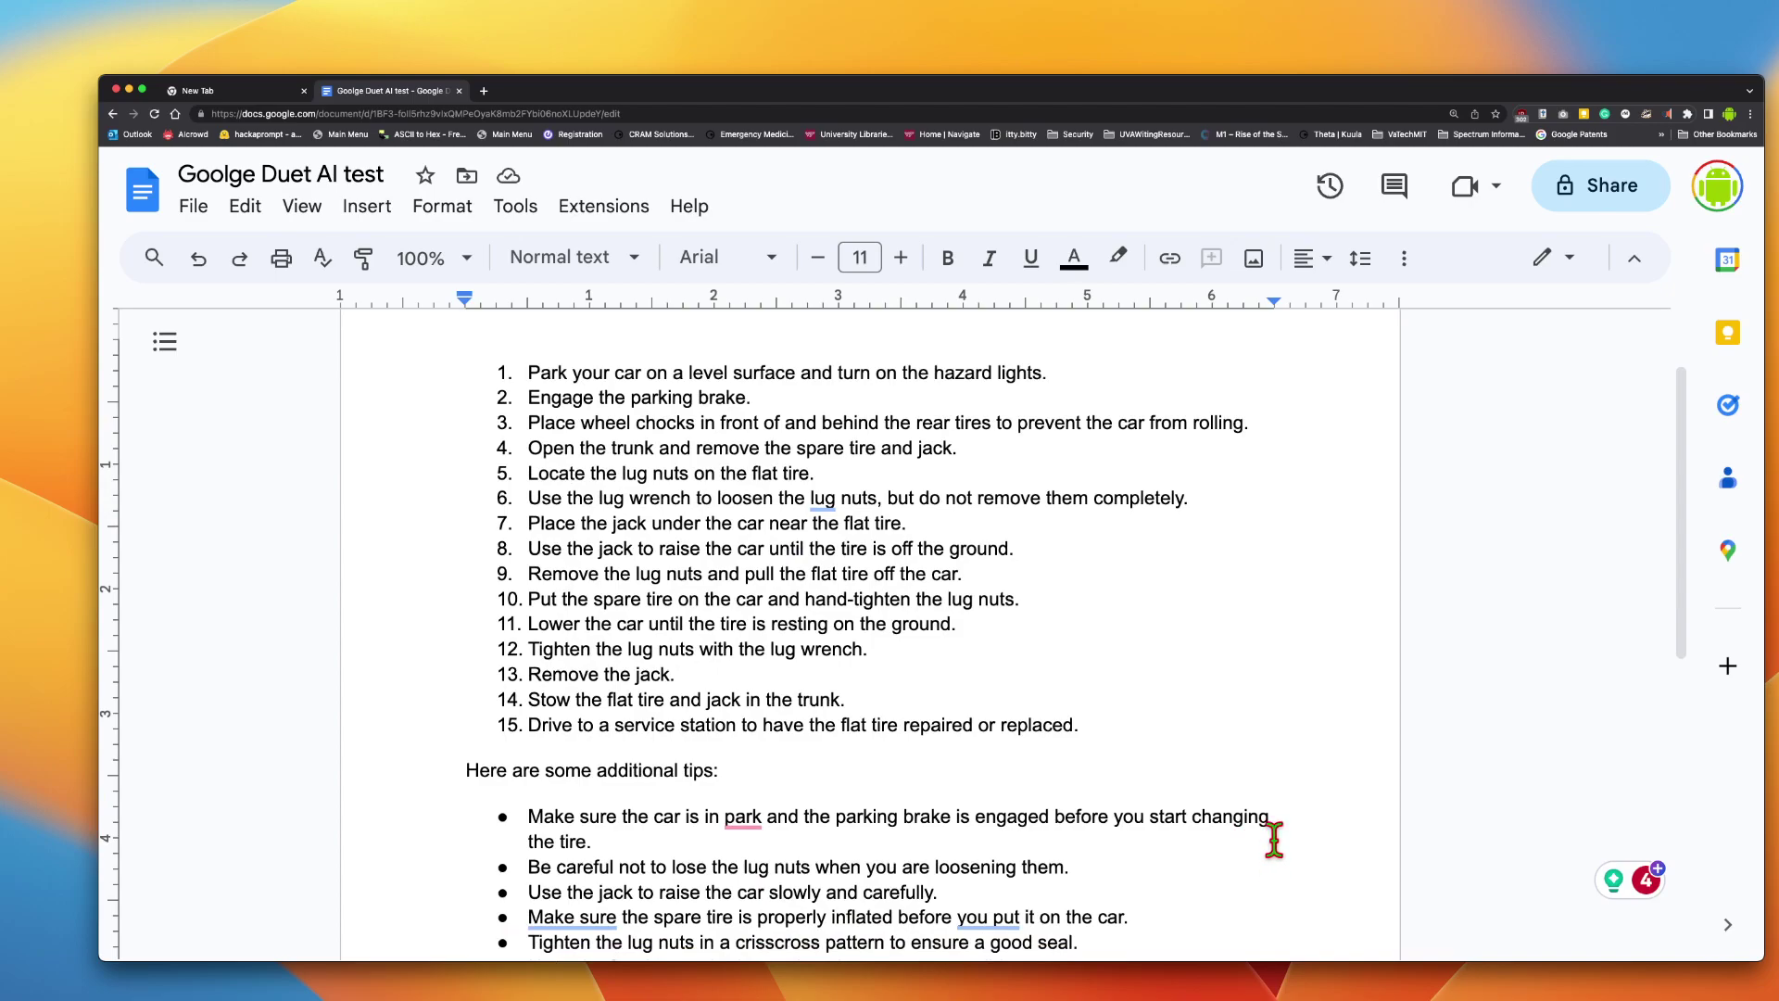
scroll(1264, 811, down, 1)
scroll(1261, 786, down, 3)
scroll(1260, 783, up, 1)
scroll(1259, 781, up, 2)
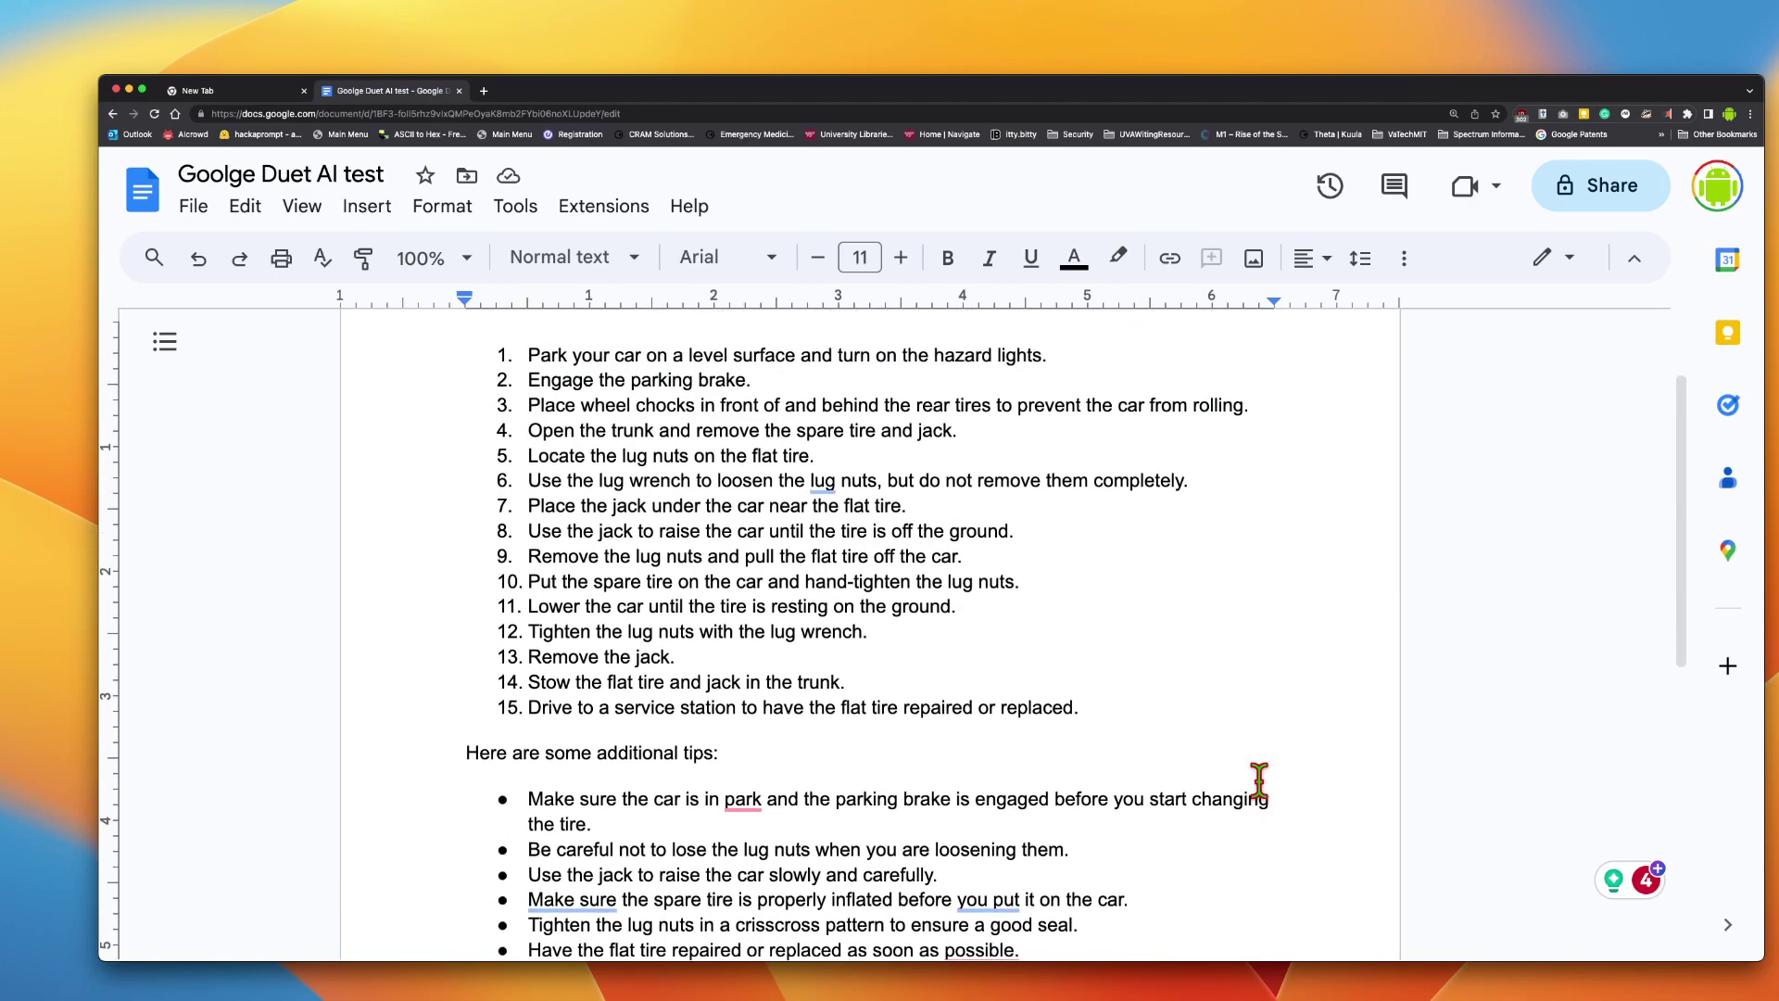
scroll(1259, 781, up, 3)
scroll(1259, 781, down, 3)
scroll(1259, 781, down, 7)
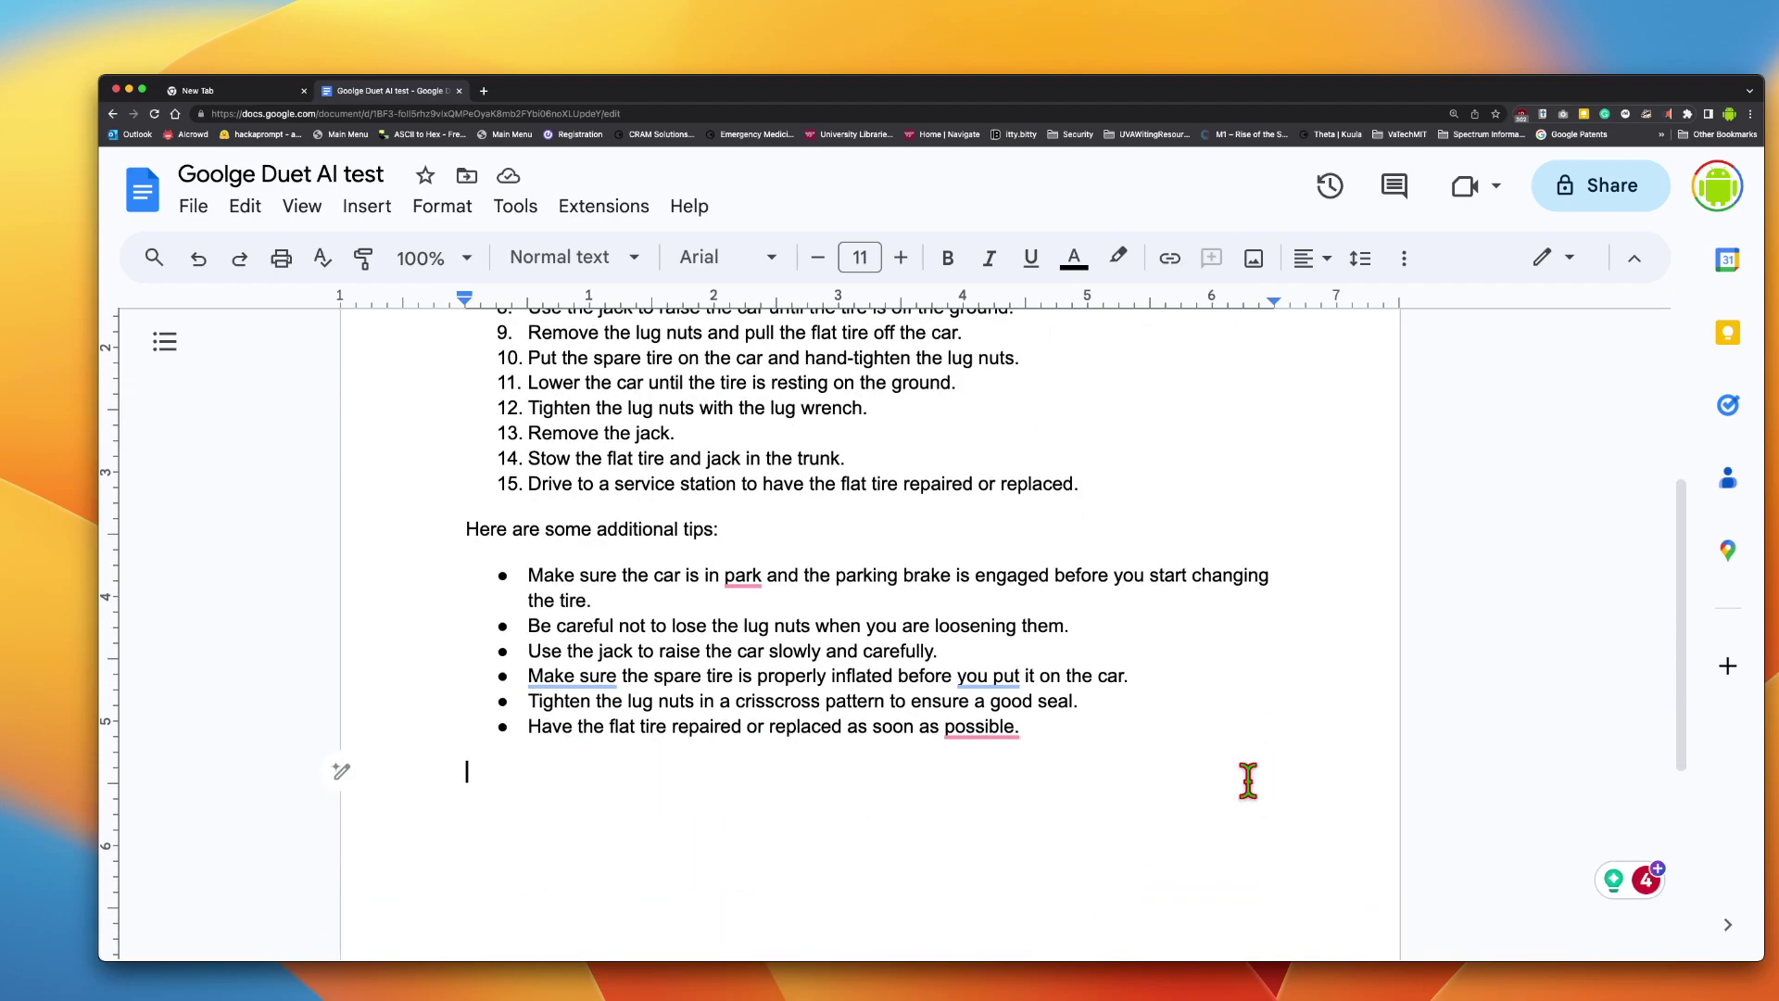
Delete the flat-tire text and prompt Help me write for a generic Chromecast TV setup overview
drag(1118, 746, 397, 253)
key(BackSpace)
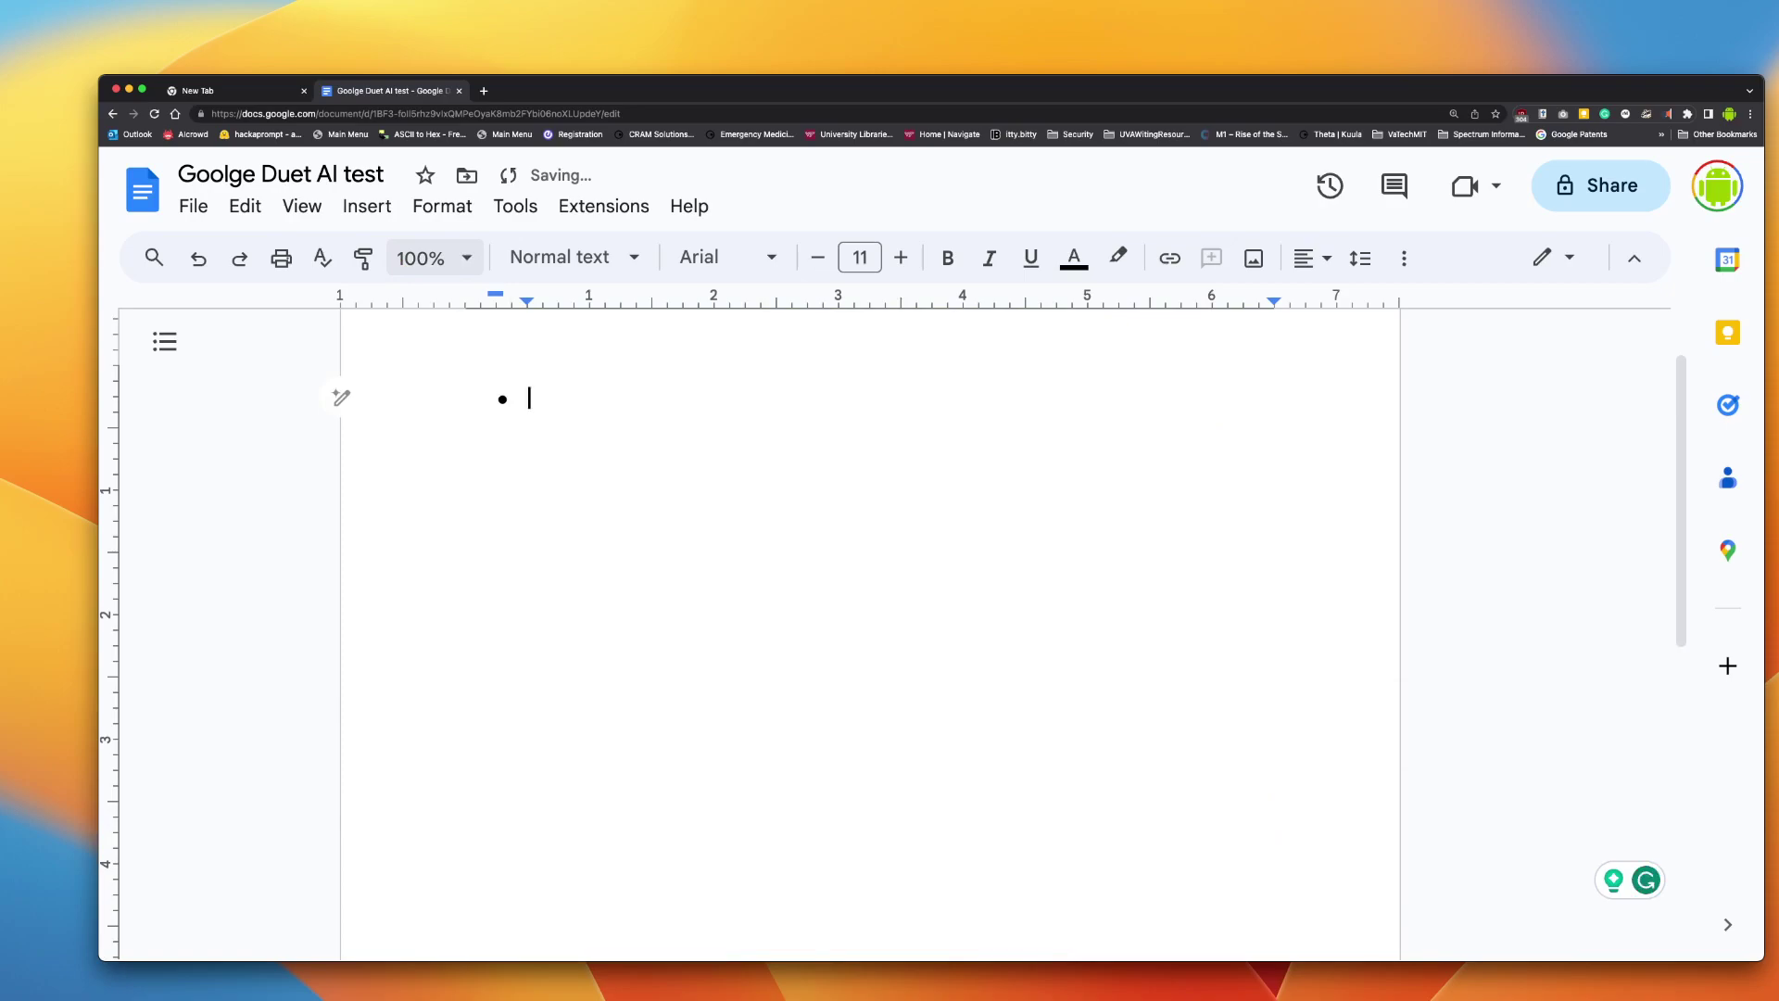
key(BackSpace)
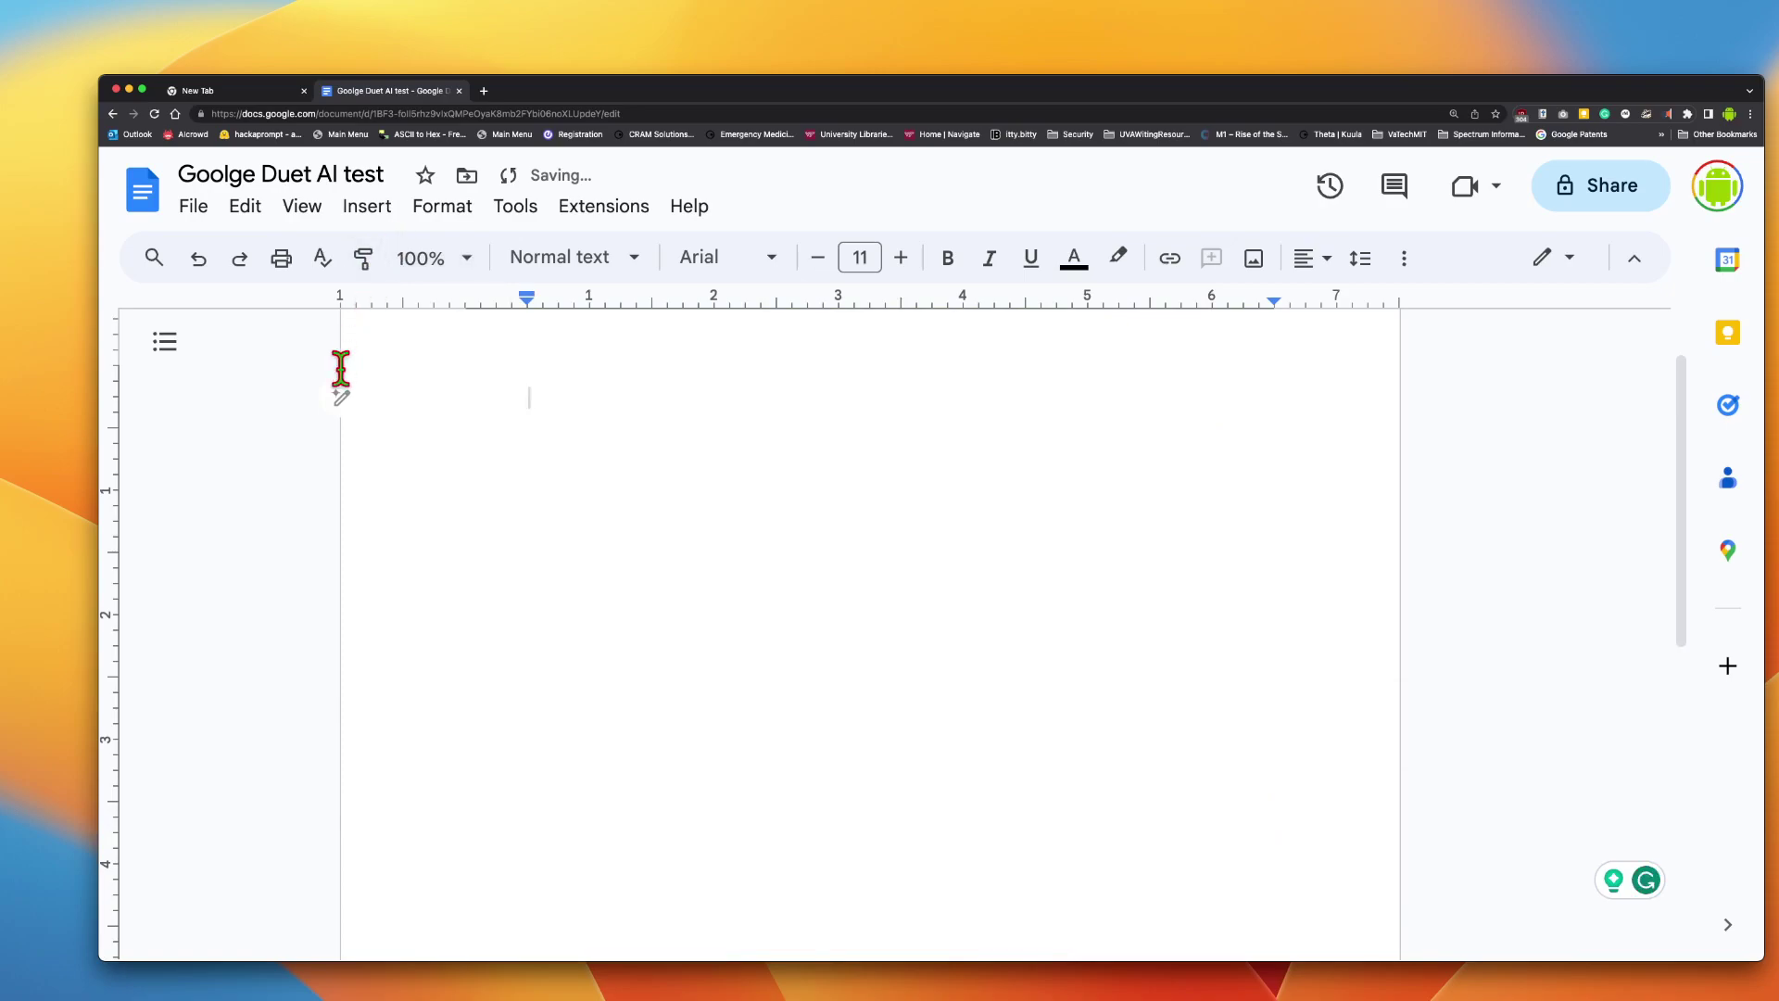
click(341, 400)
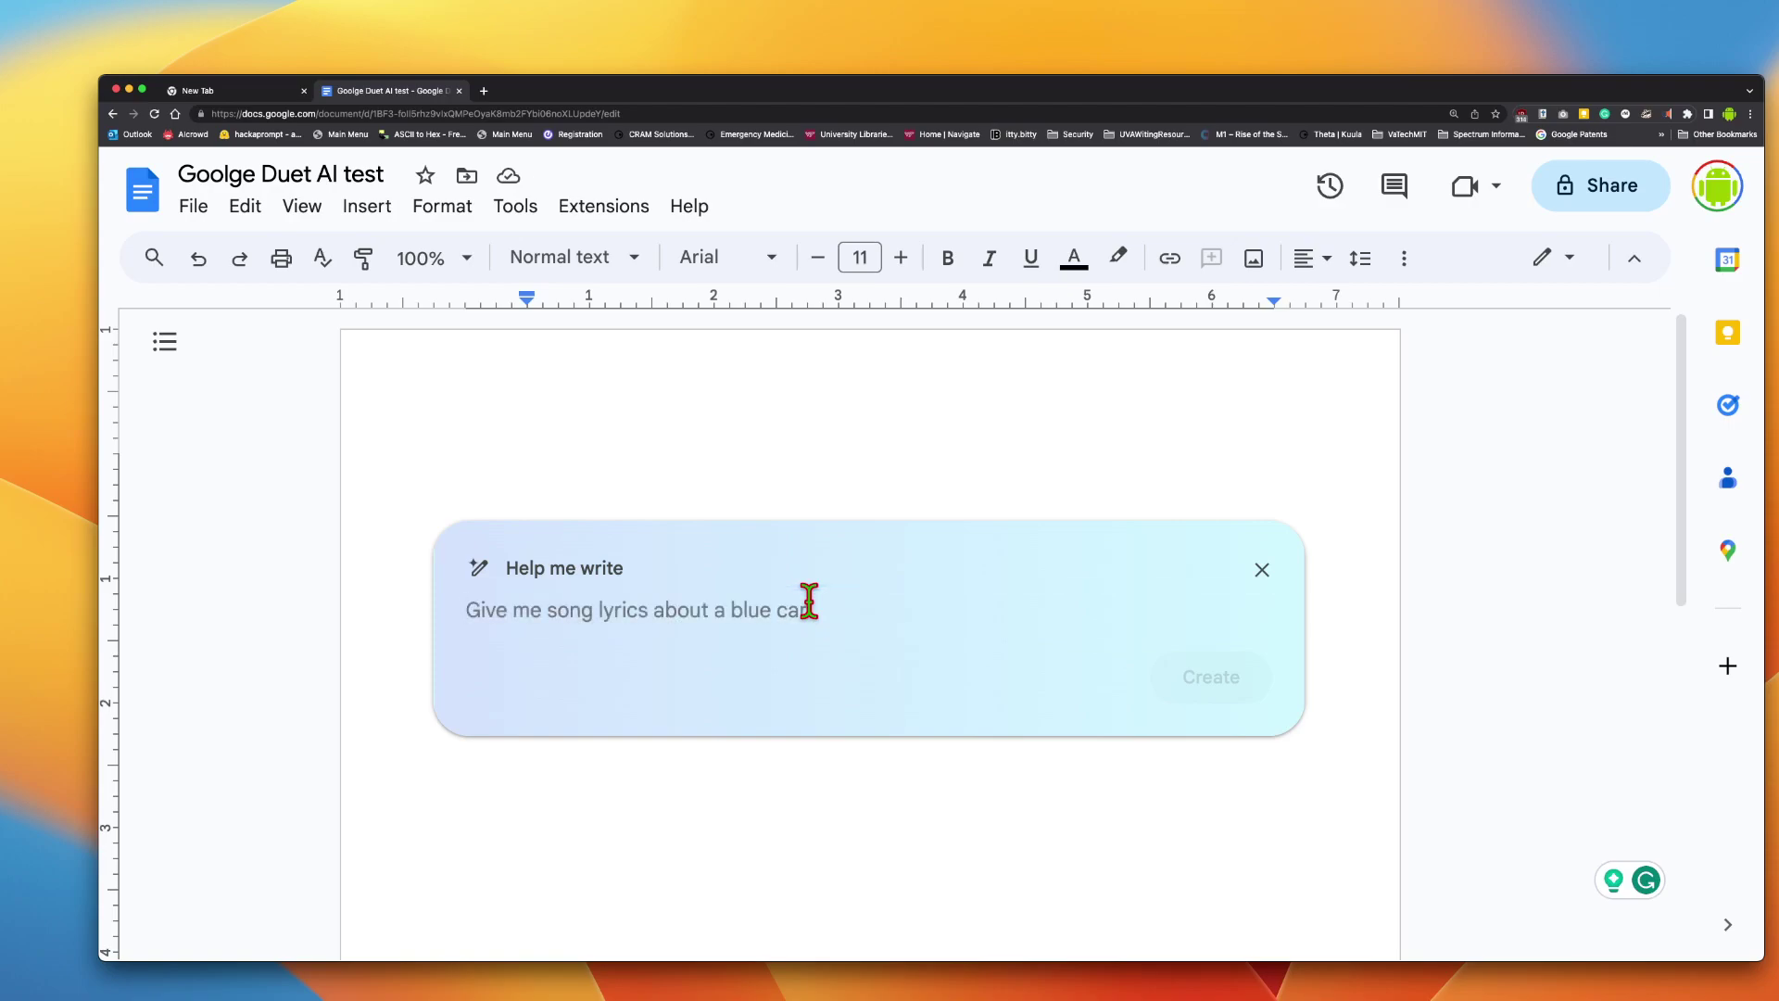
text(How to setup)
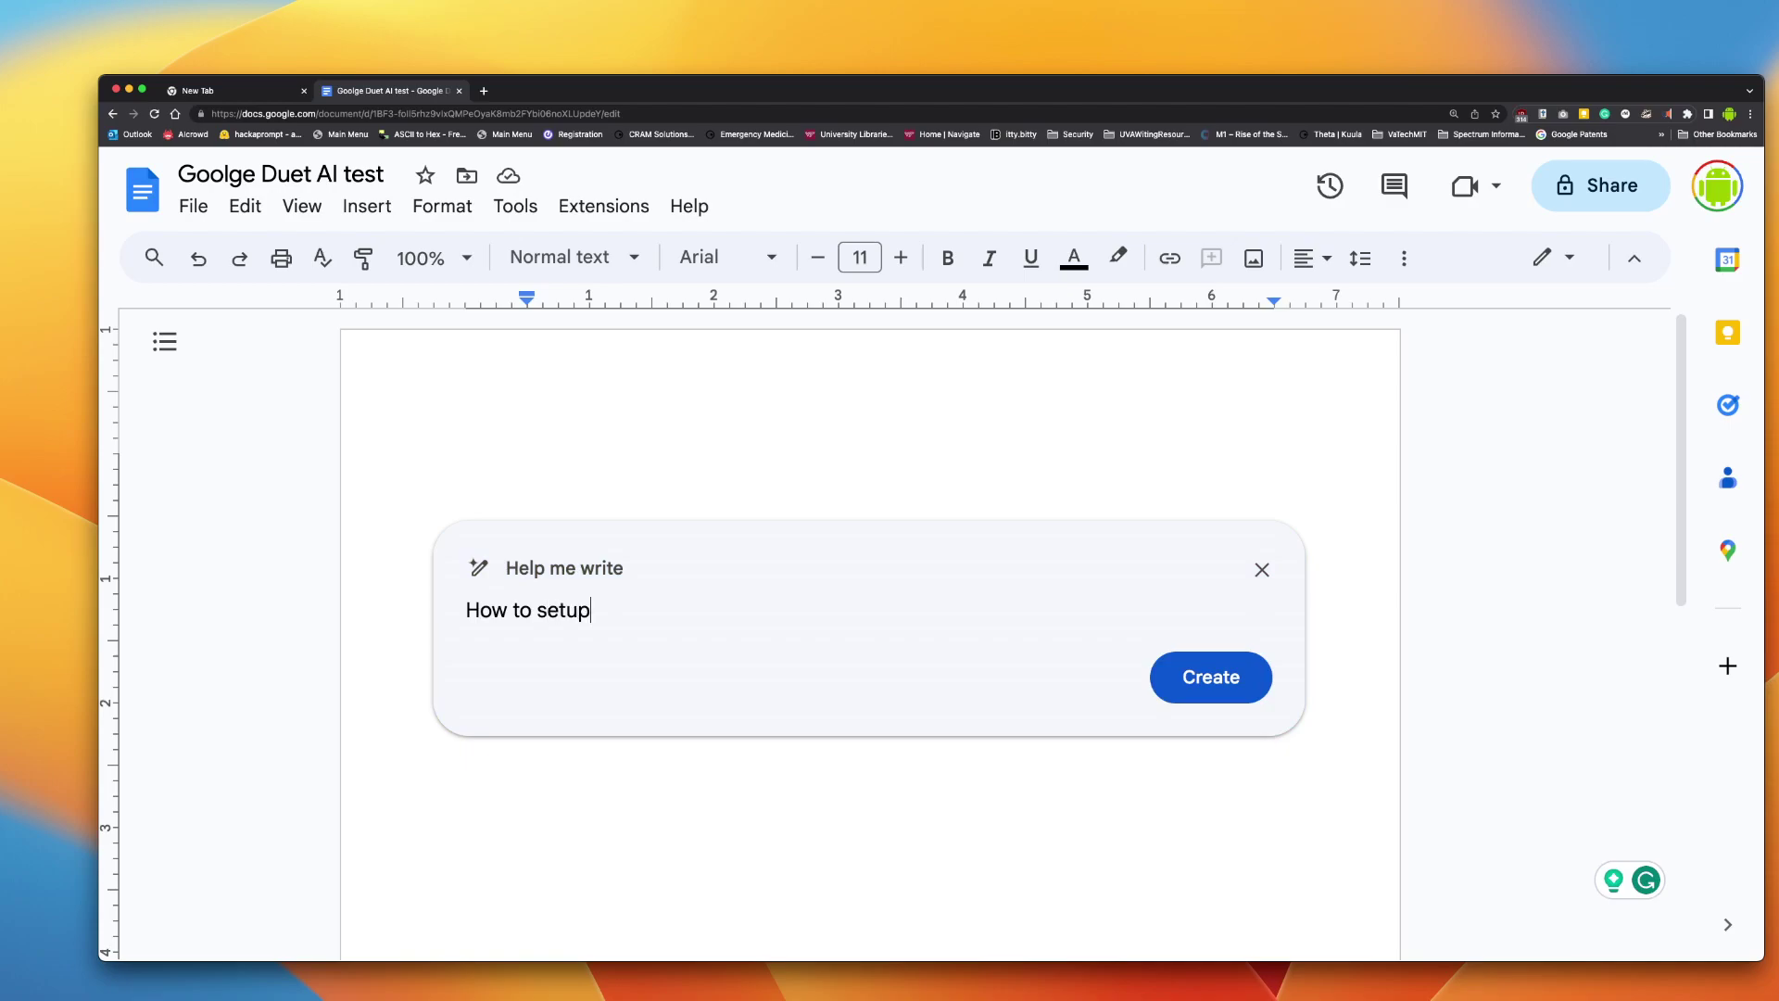
text( a )
text(Google Chrom)
text(es)
text(cast TV)
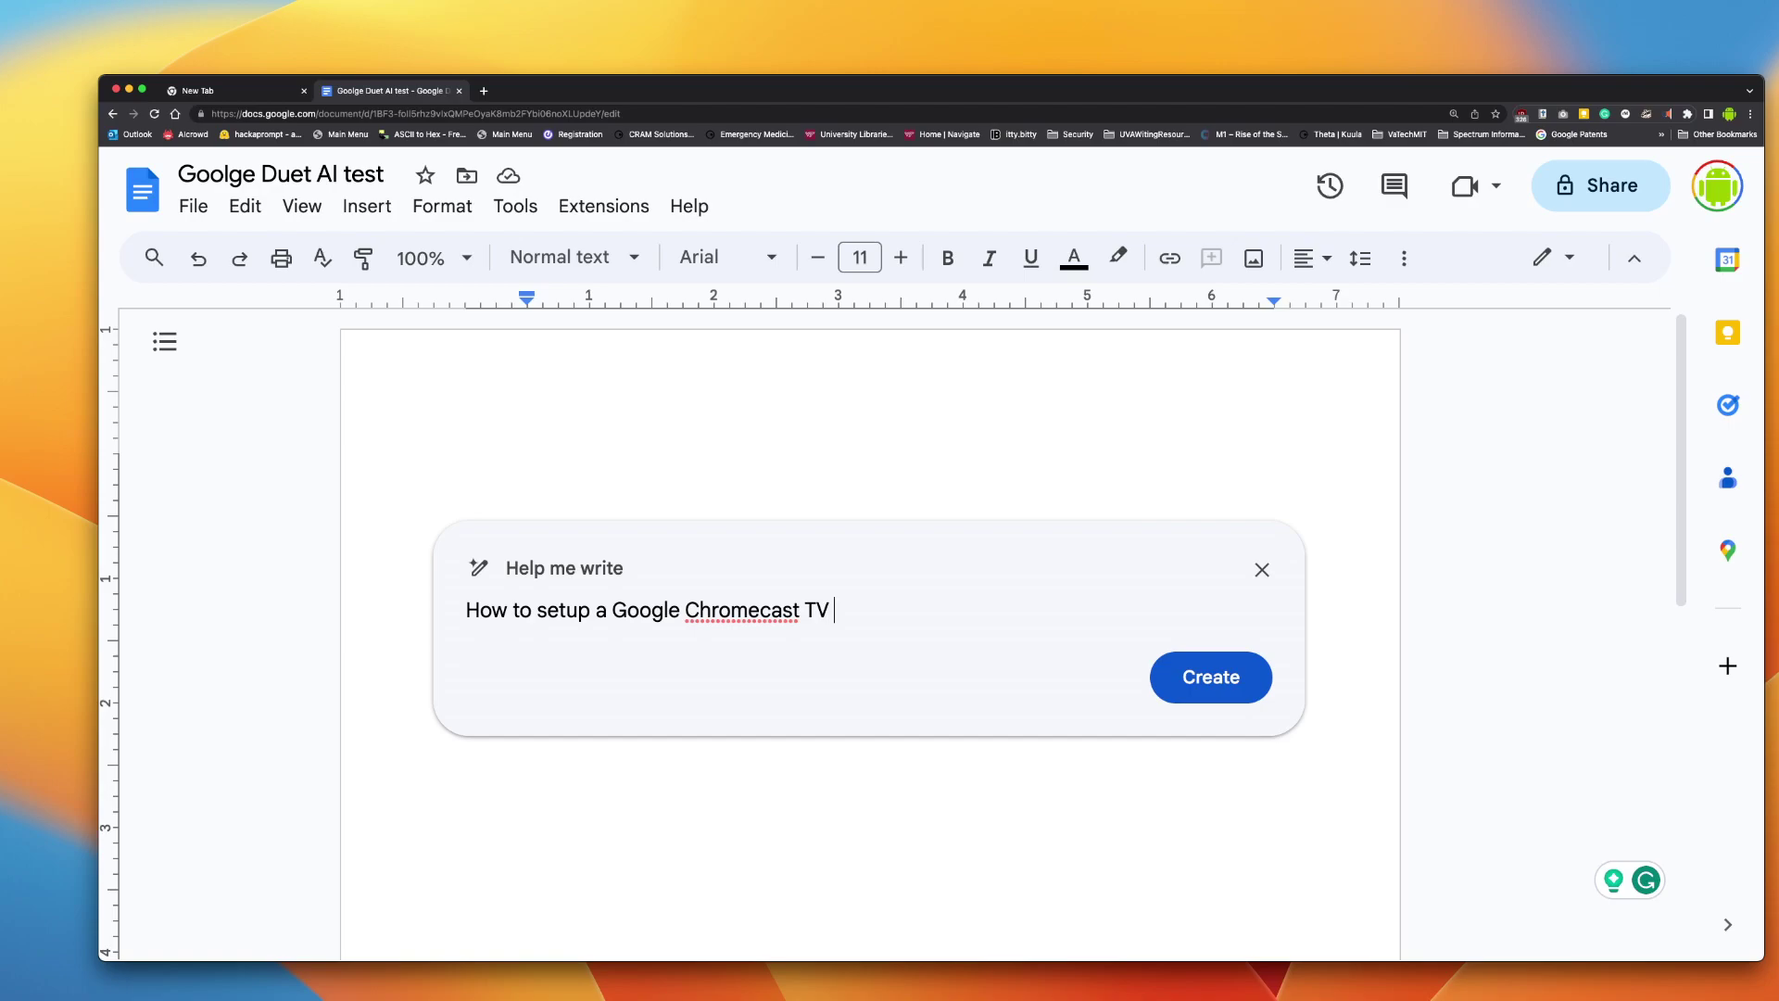
text( device.  Please provide a)
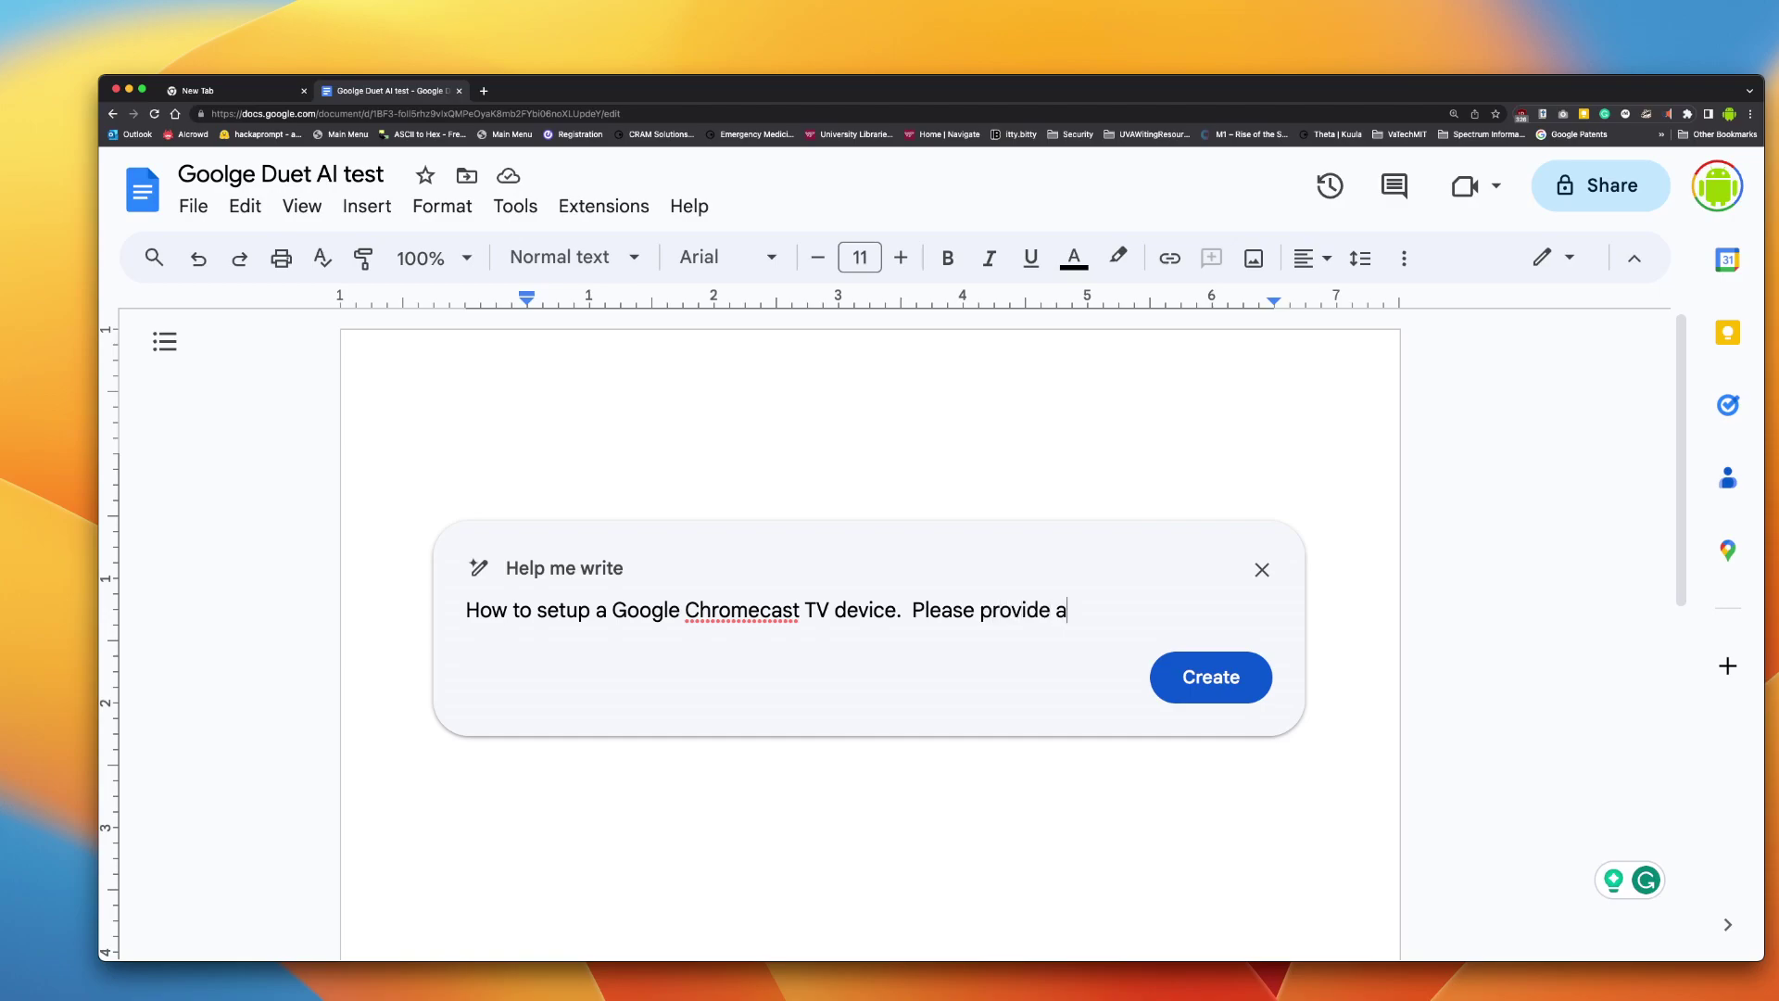
text( generic overview, very ba)
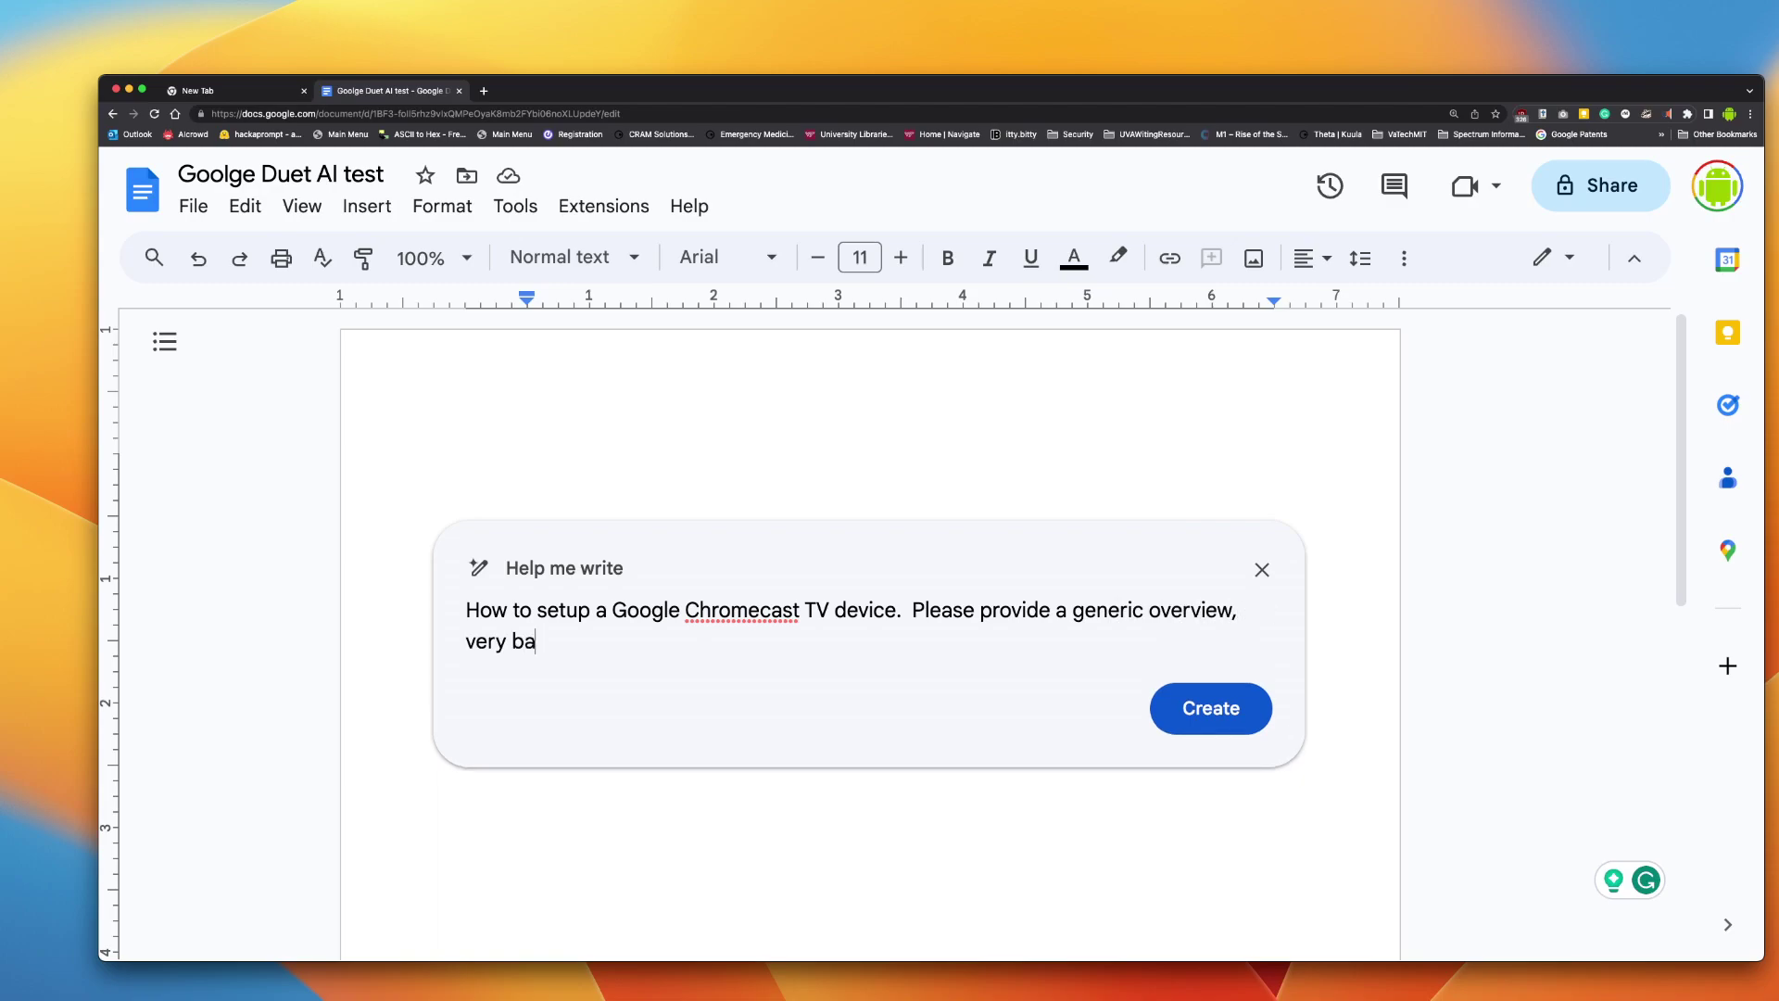
text(sic , not all the deta)
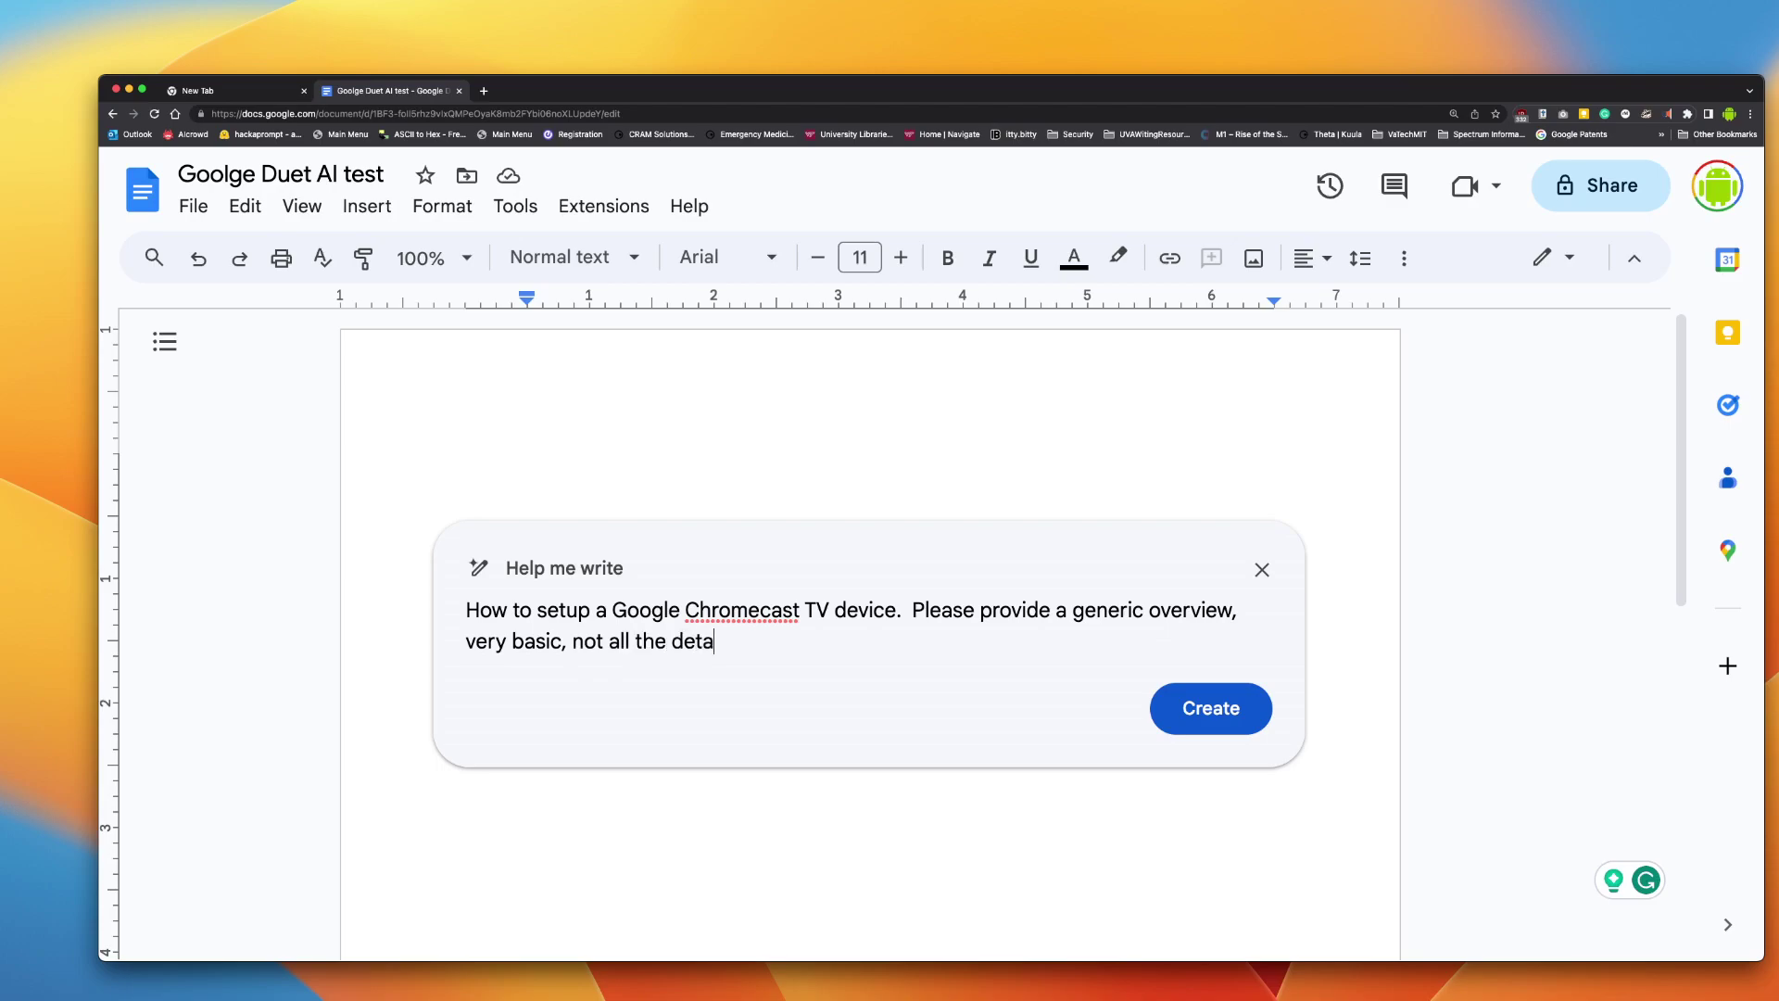
text(ils.  Please put in bullet format.)
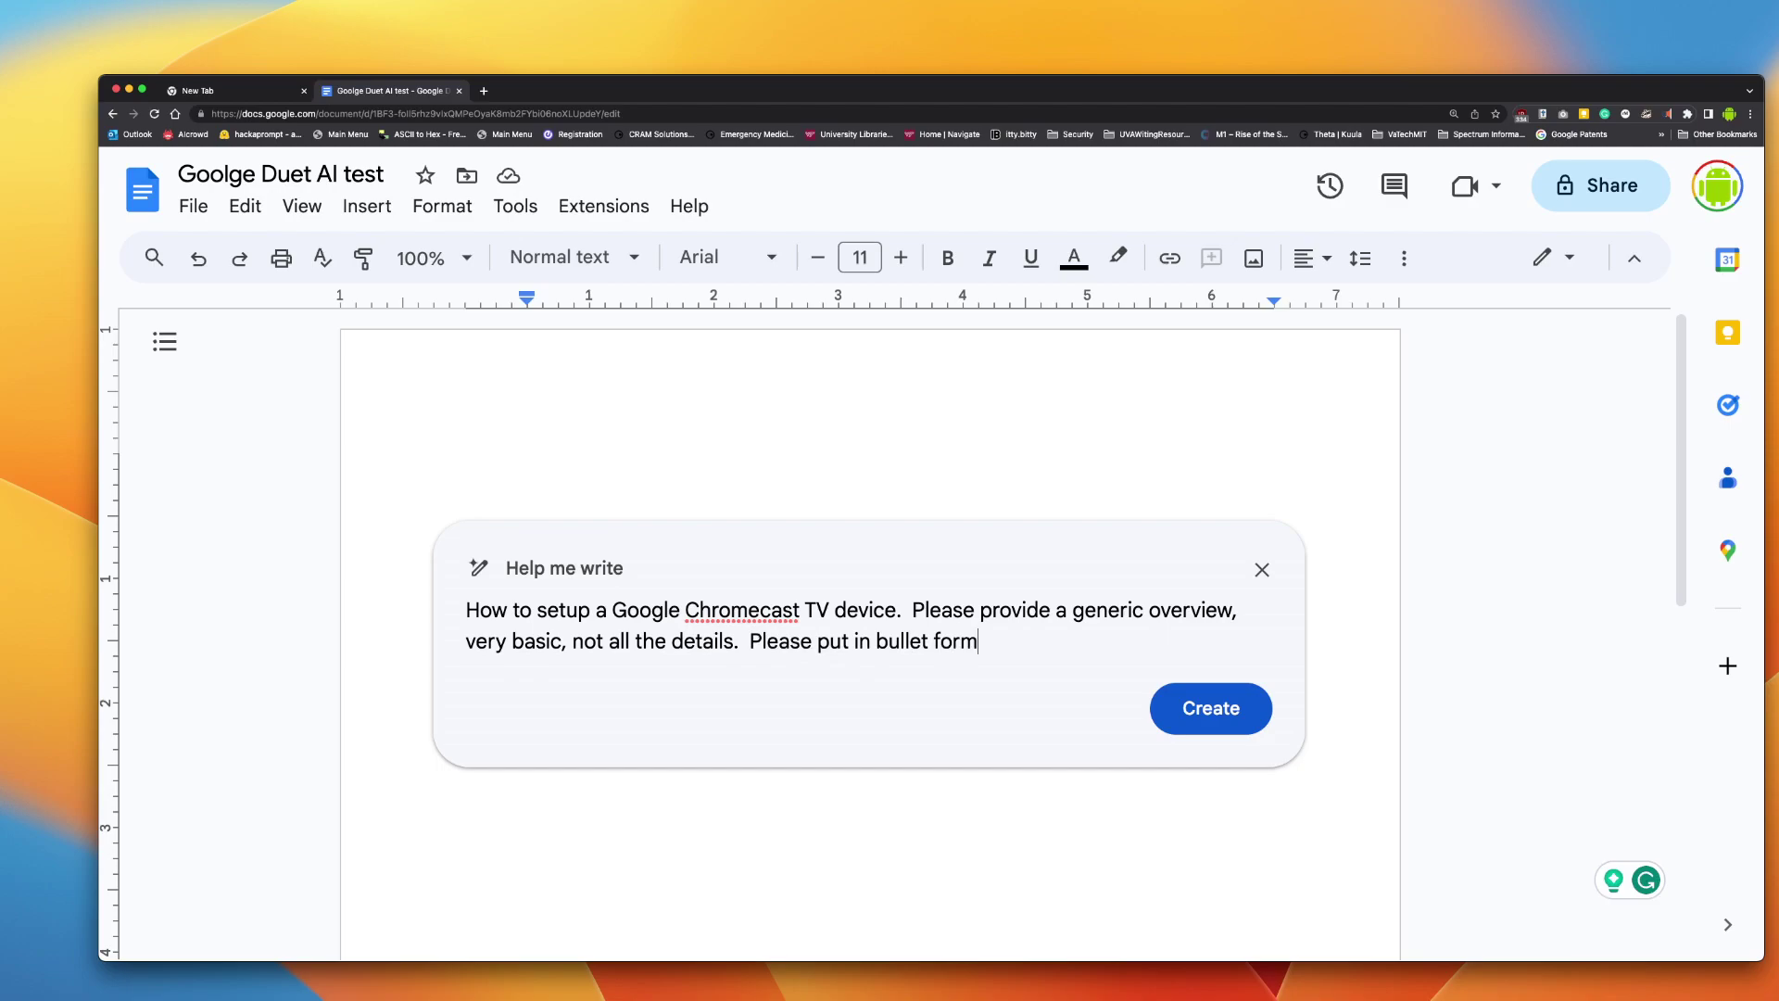
Generate the Chromecast setup overview, review its tips, and rate it thumbs-up
click(1204, 721)
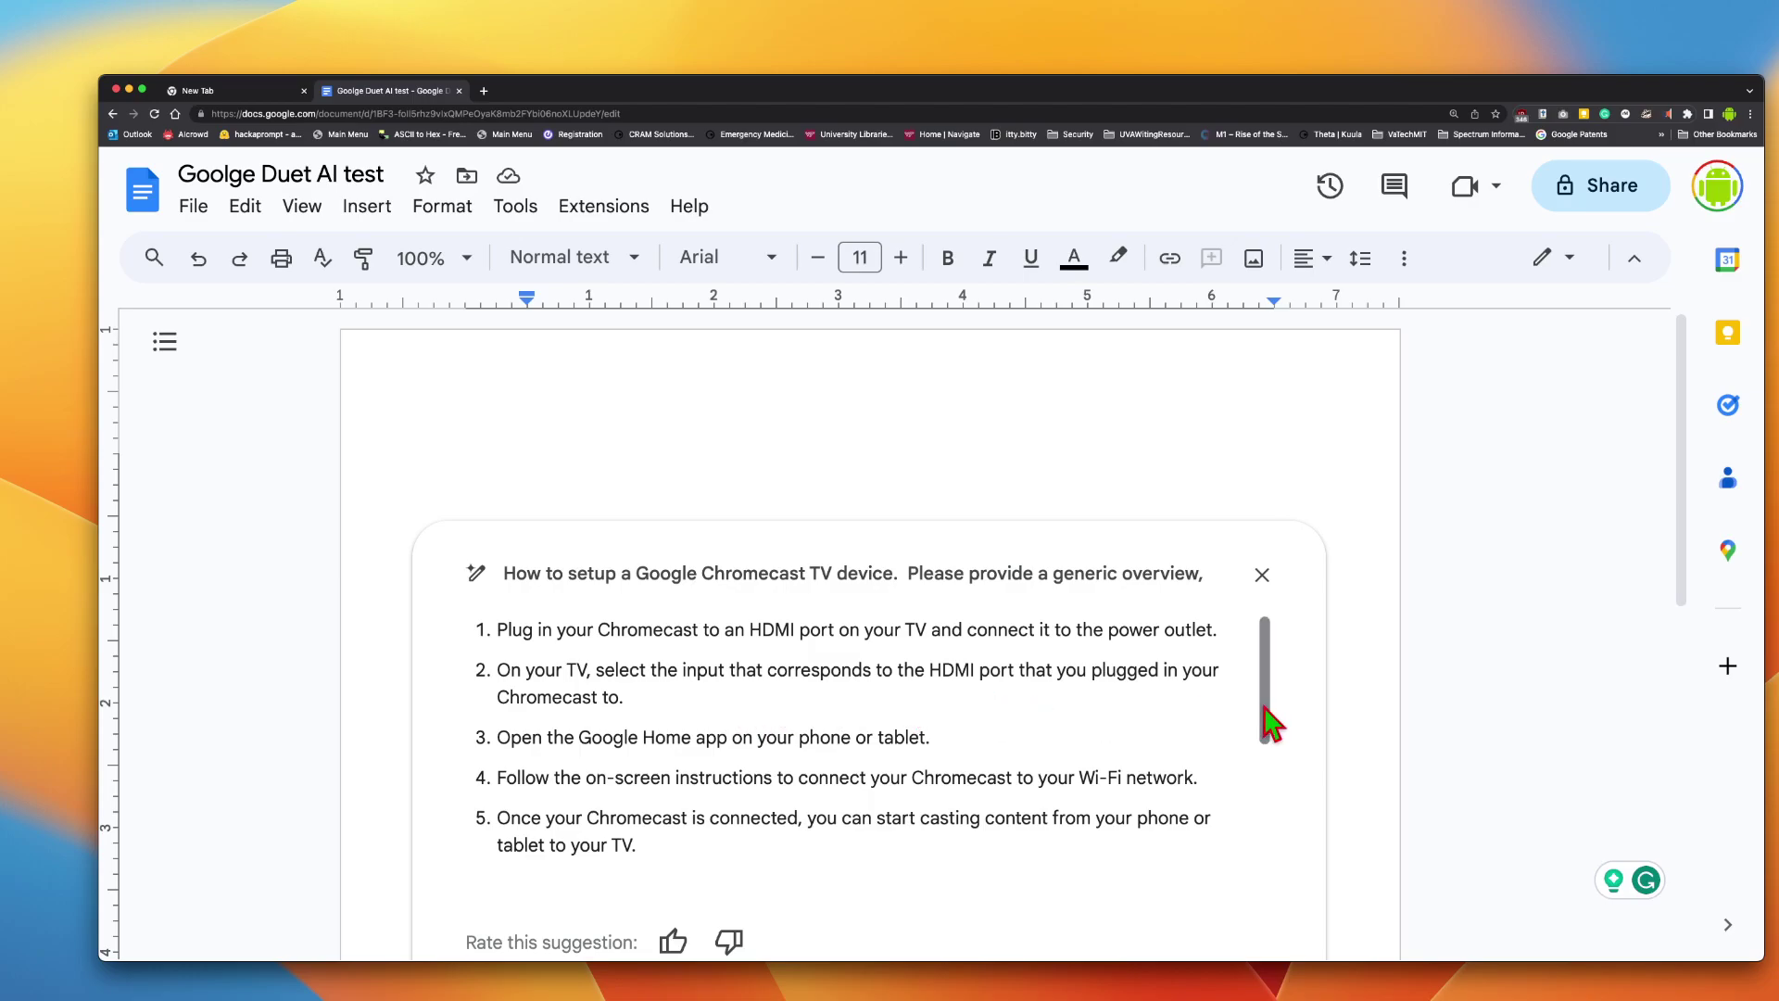
drag(1263, 707, 1265, 743)
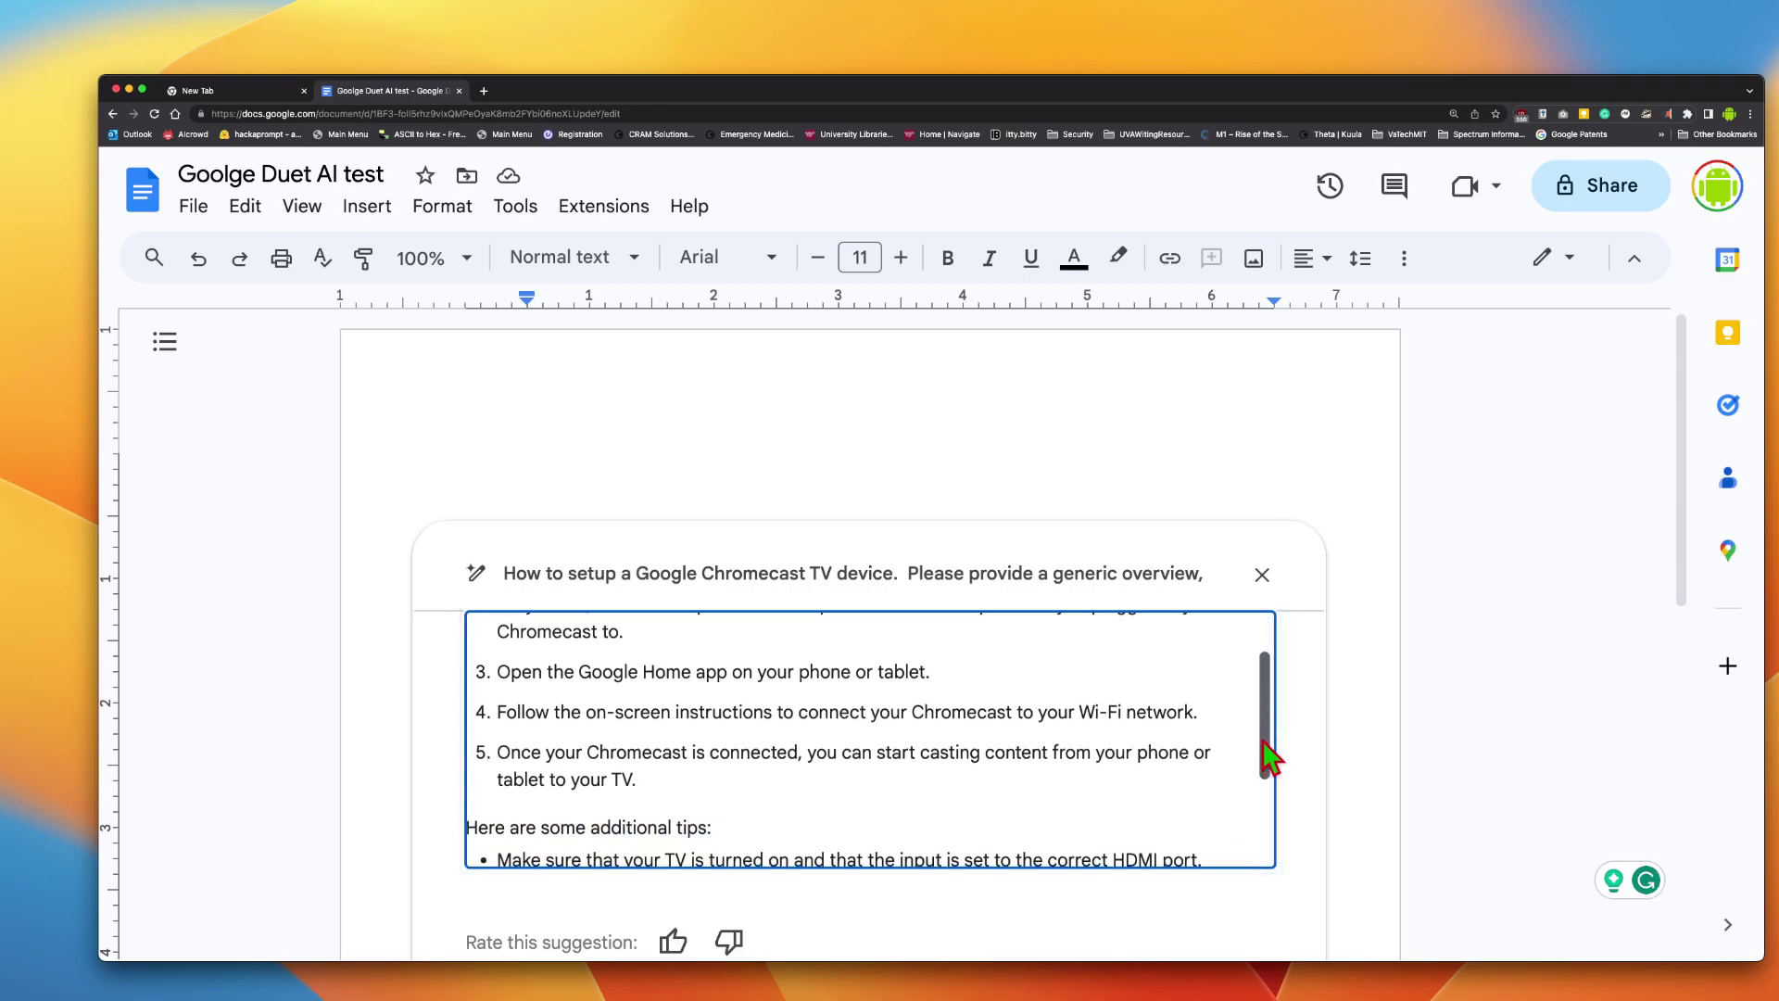
drag(1265, 744, 1263, 827)
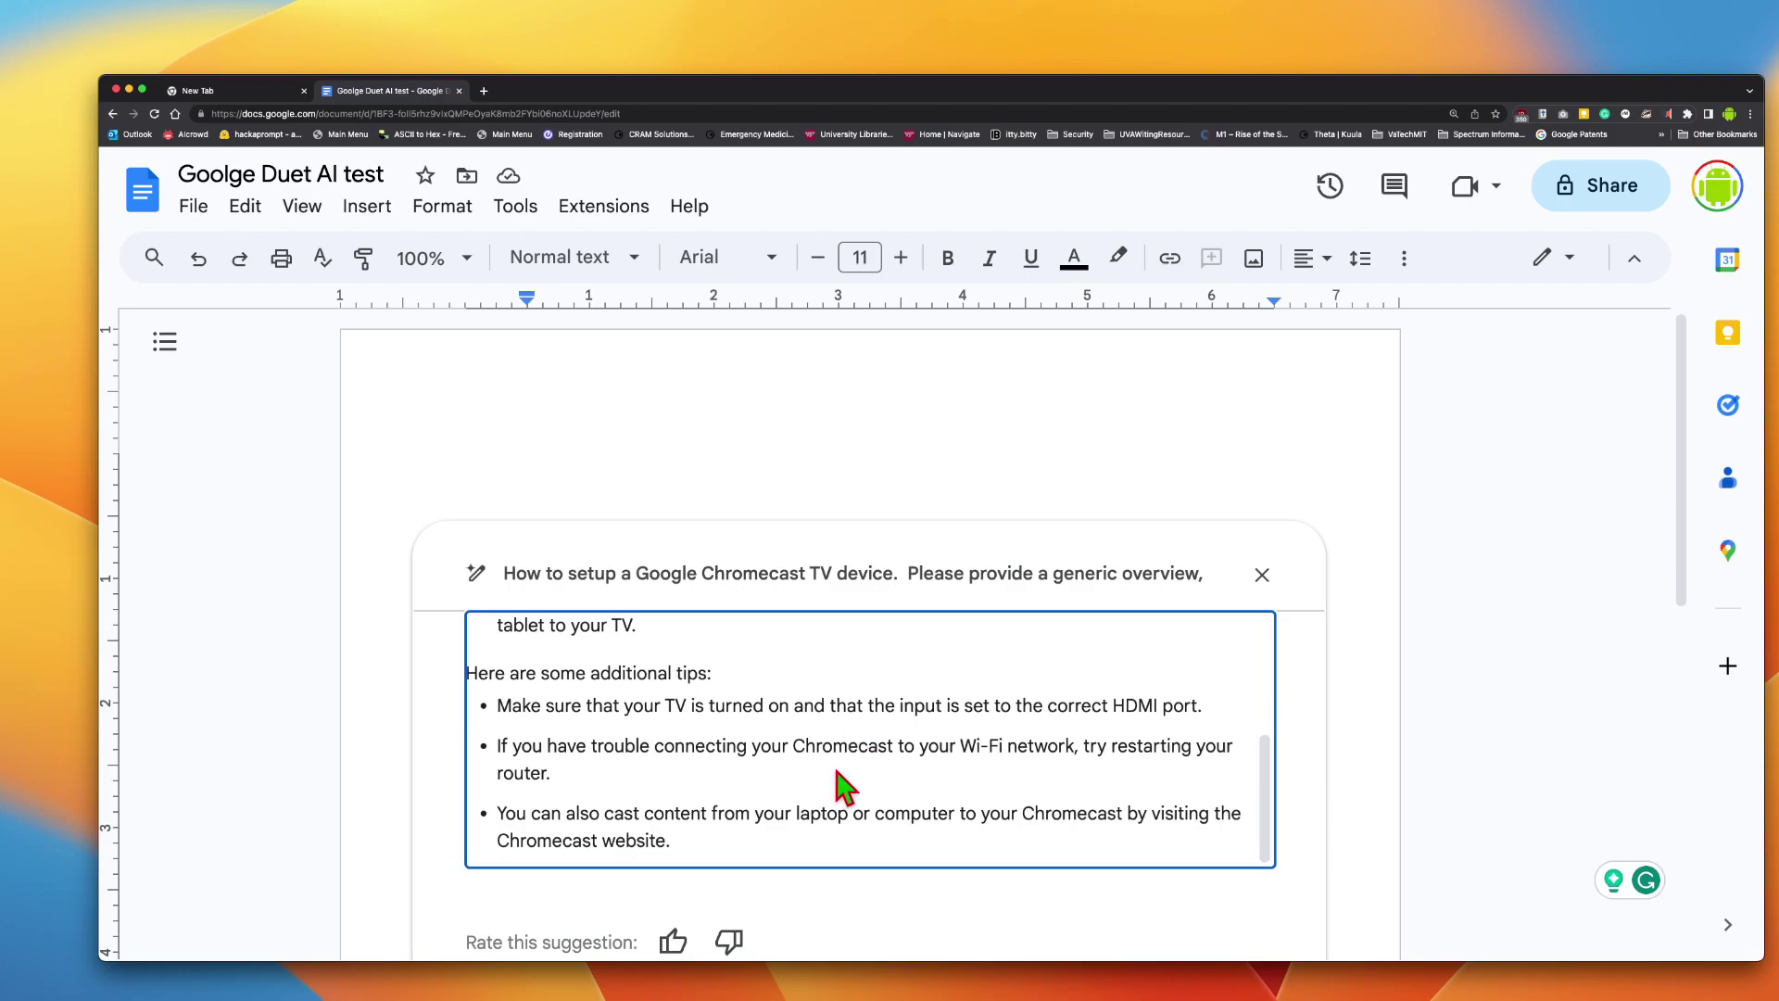
scroll(1017, 785, up, 1)
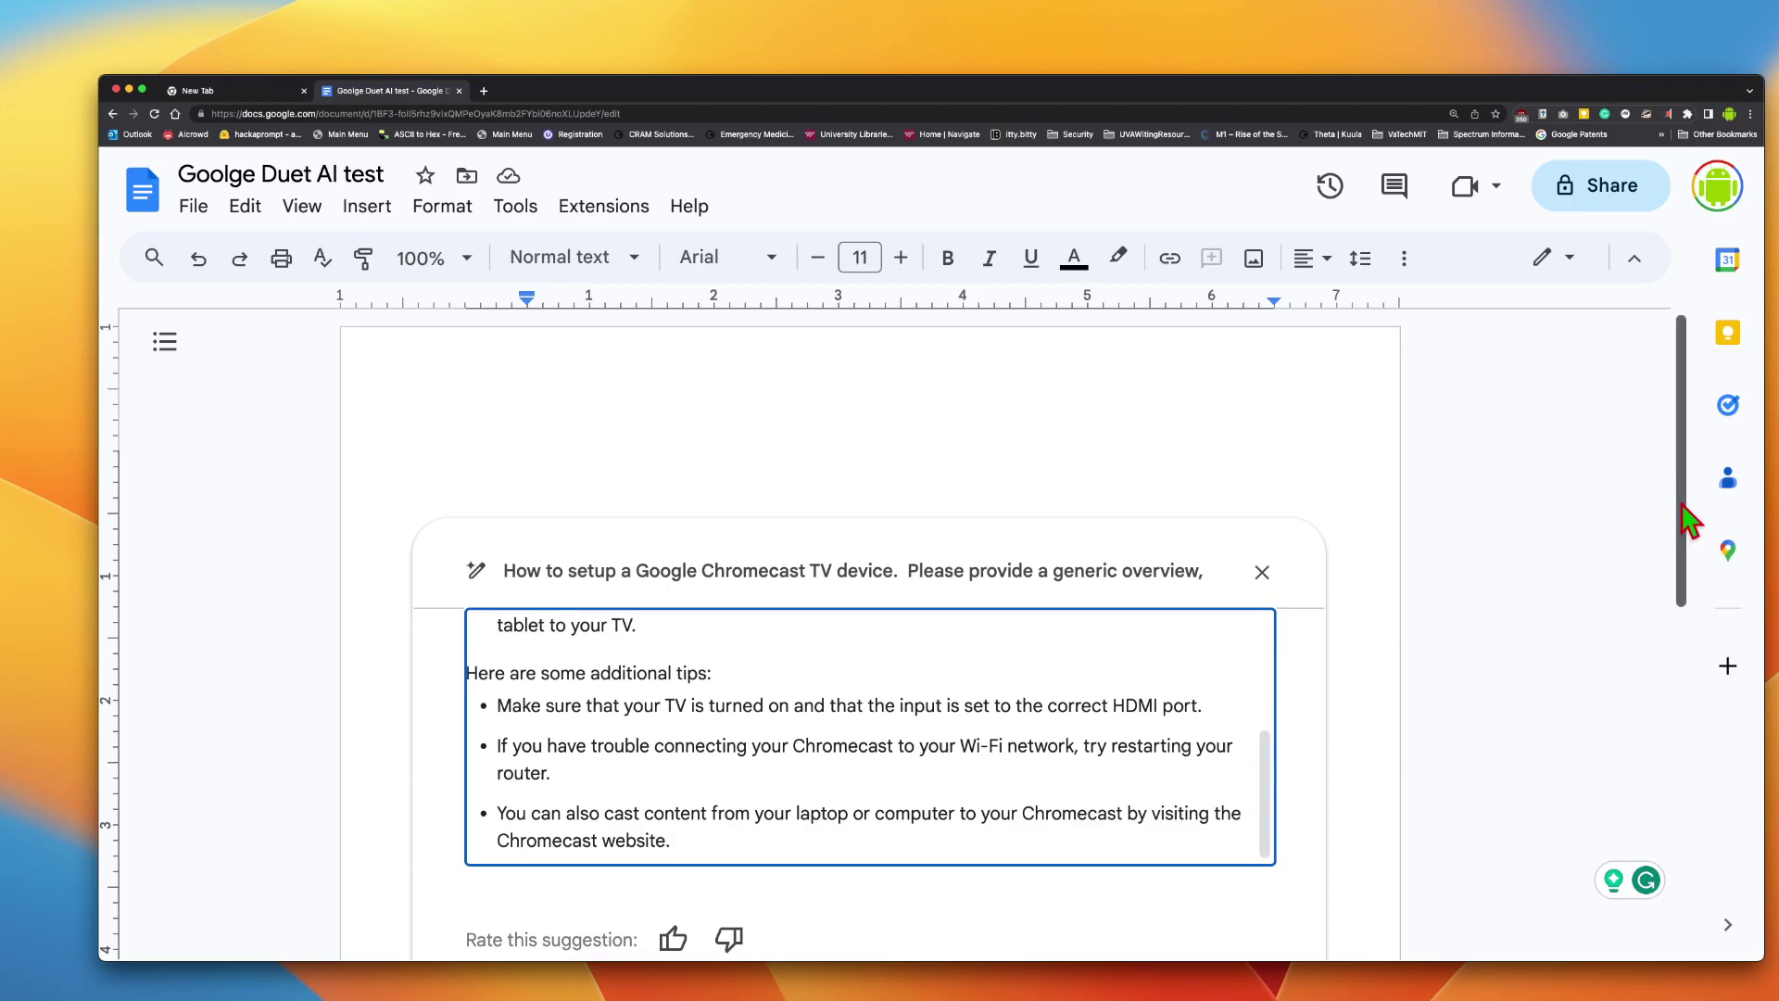
drag(1687, 516, 1673, 601)
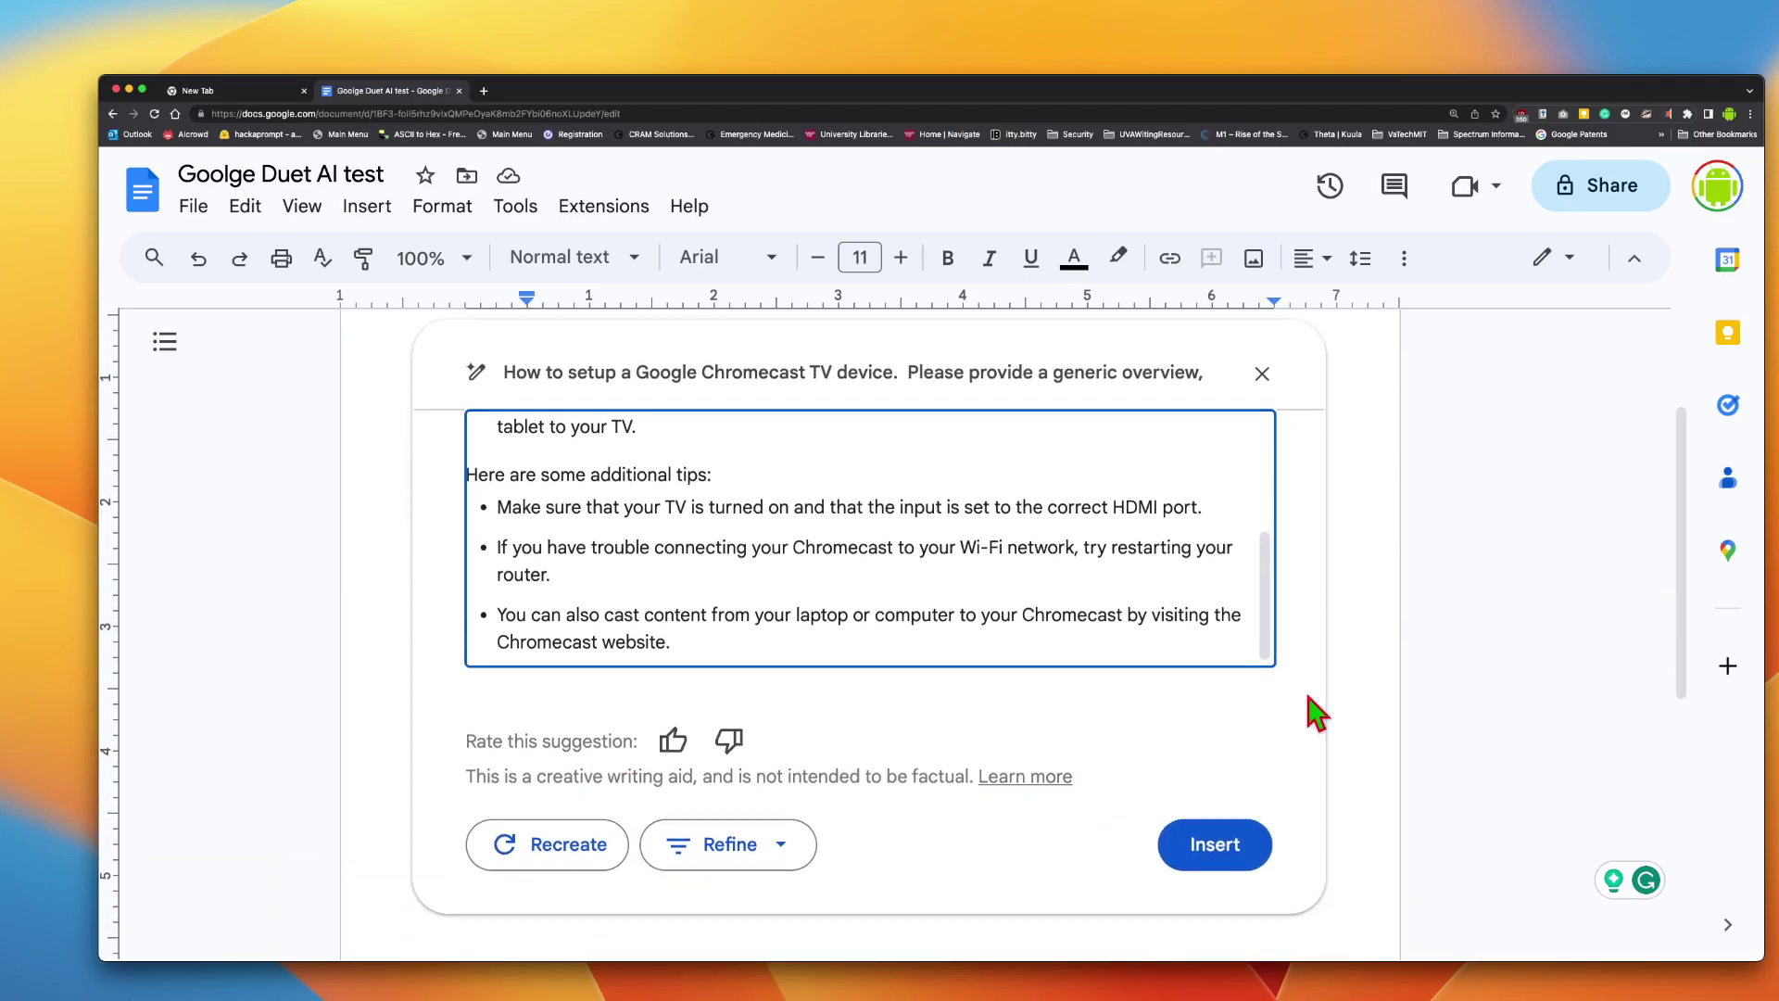
click(672, 739)
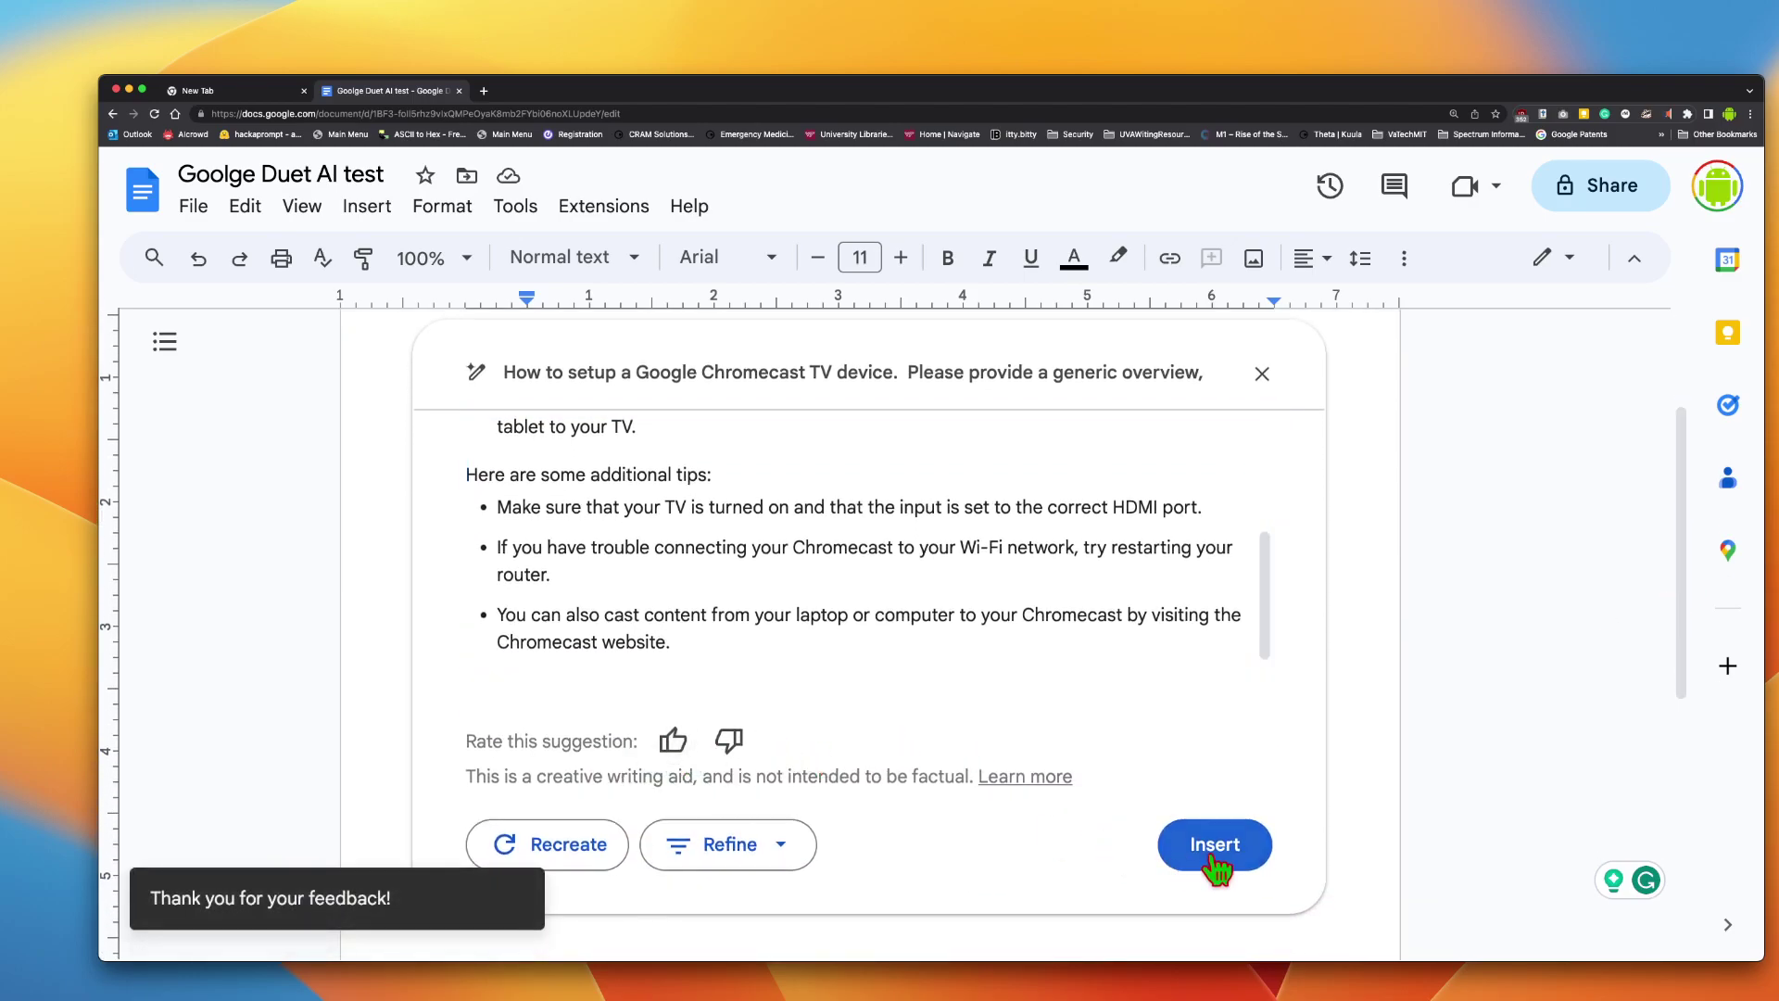
Formalize the Chromecast suggestion and review its five numbered steps and tips
click(793, 863)
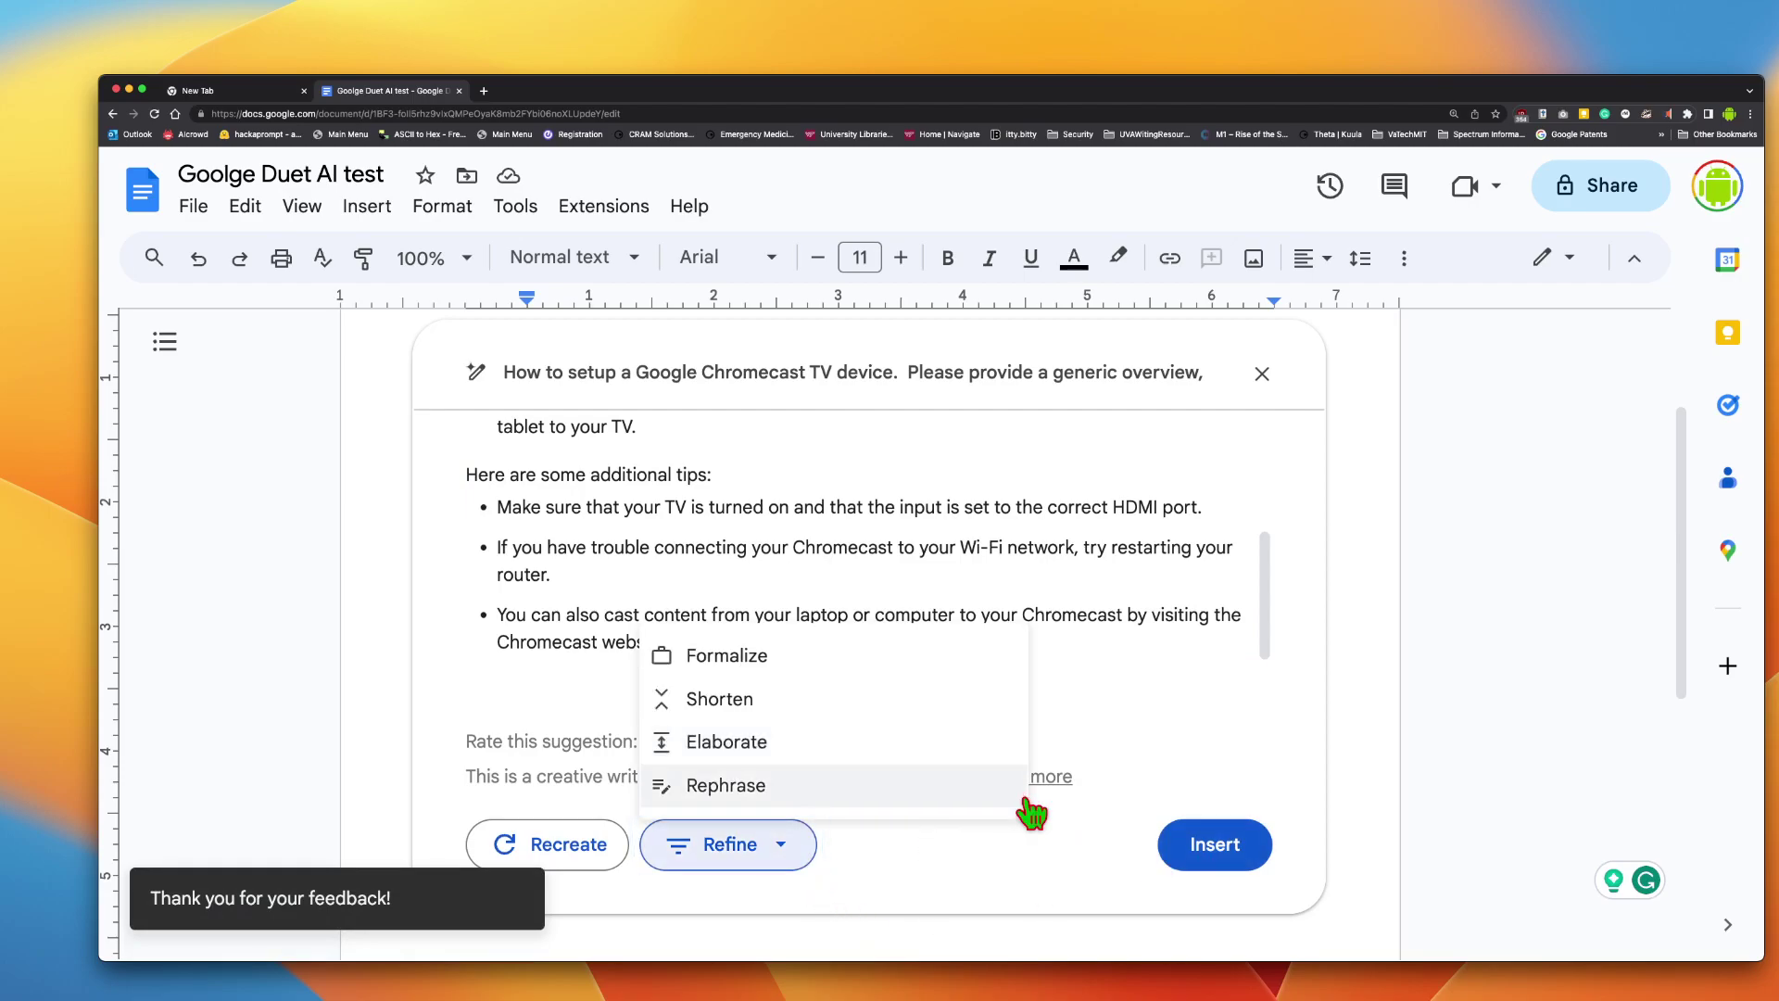
click(831, 659)
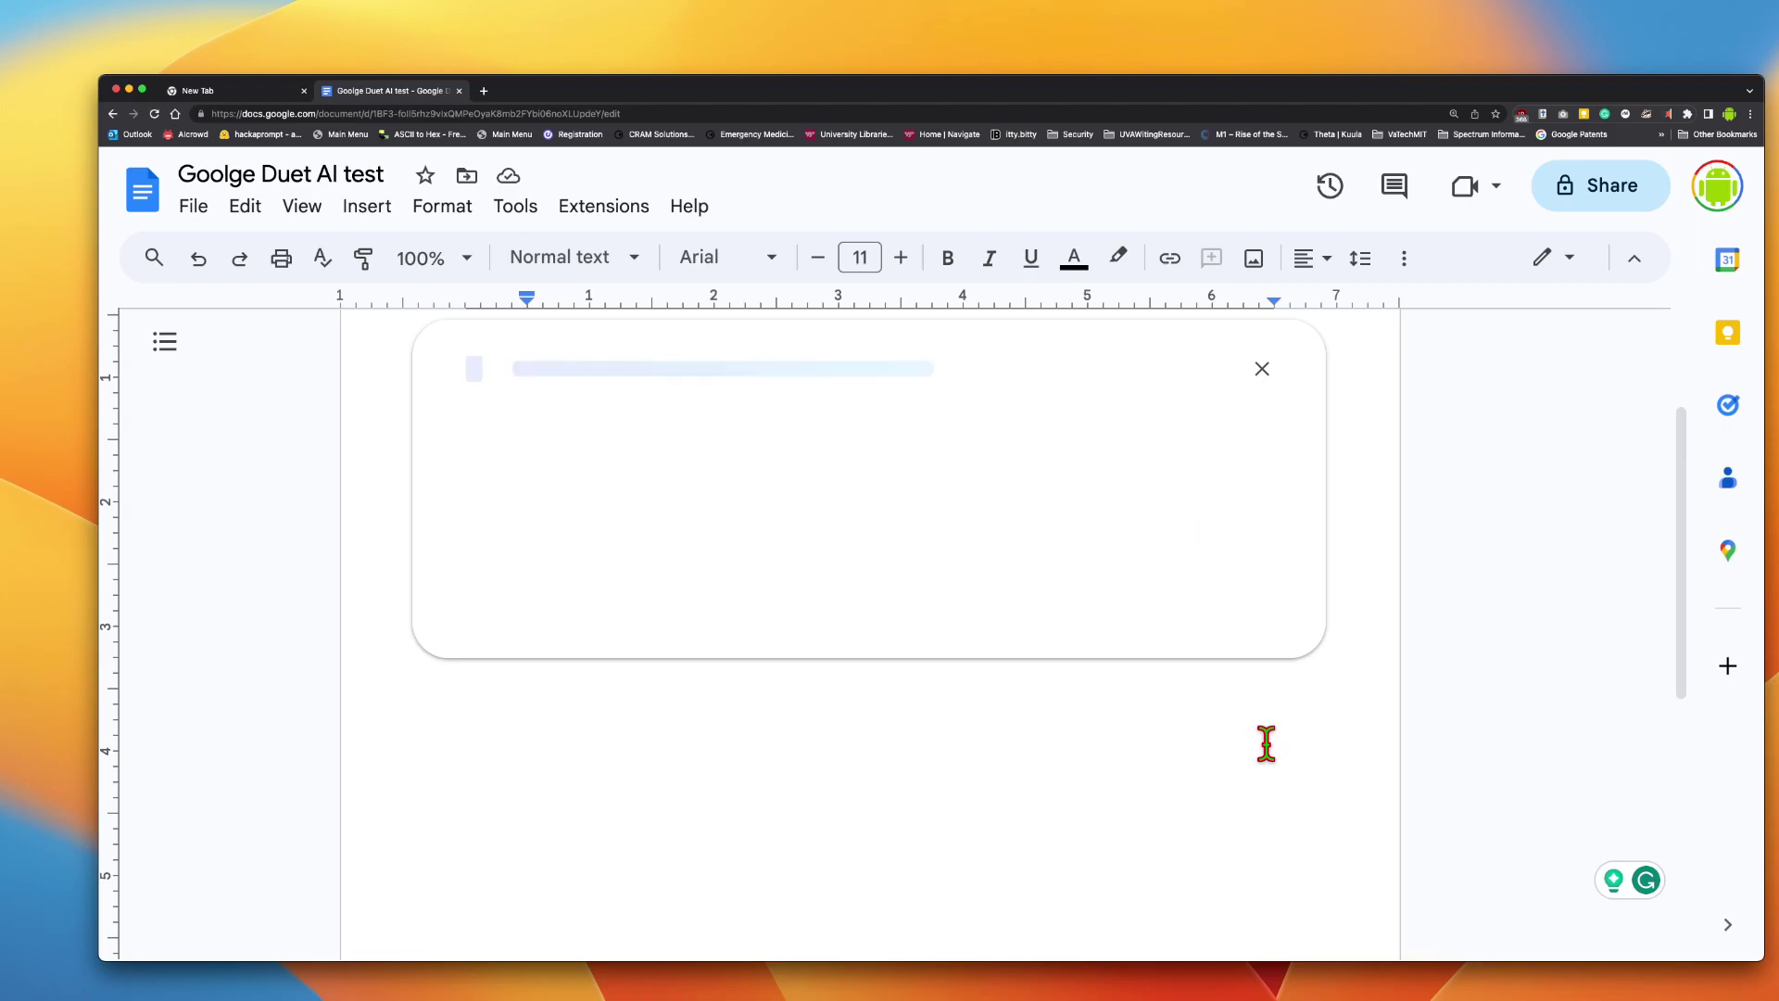
scroll(1172, 632, down, 5)
scroll(1169, 632, up, 5)
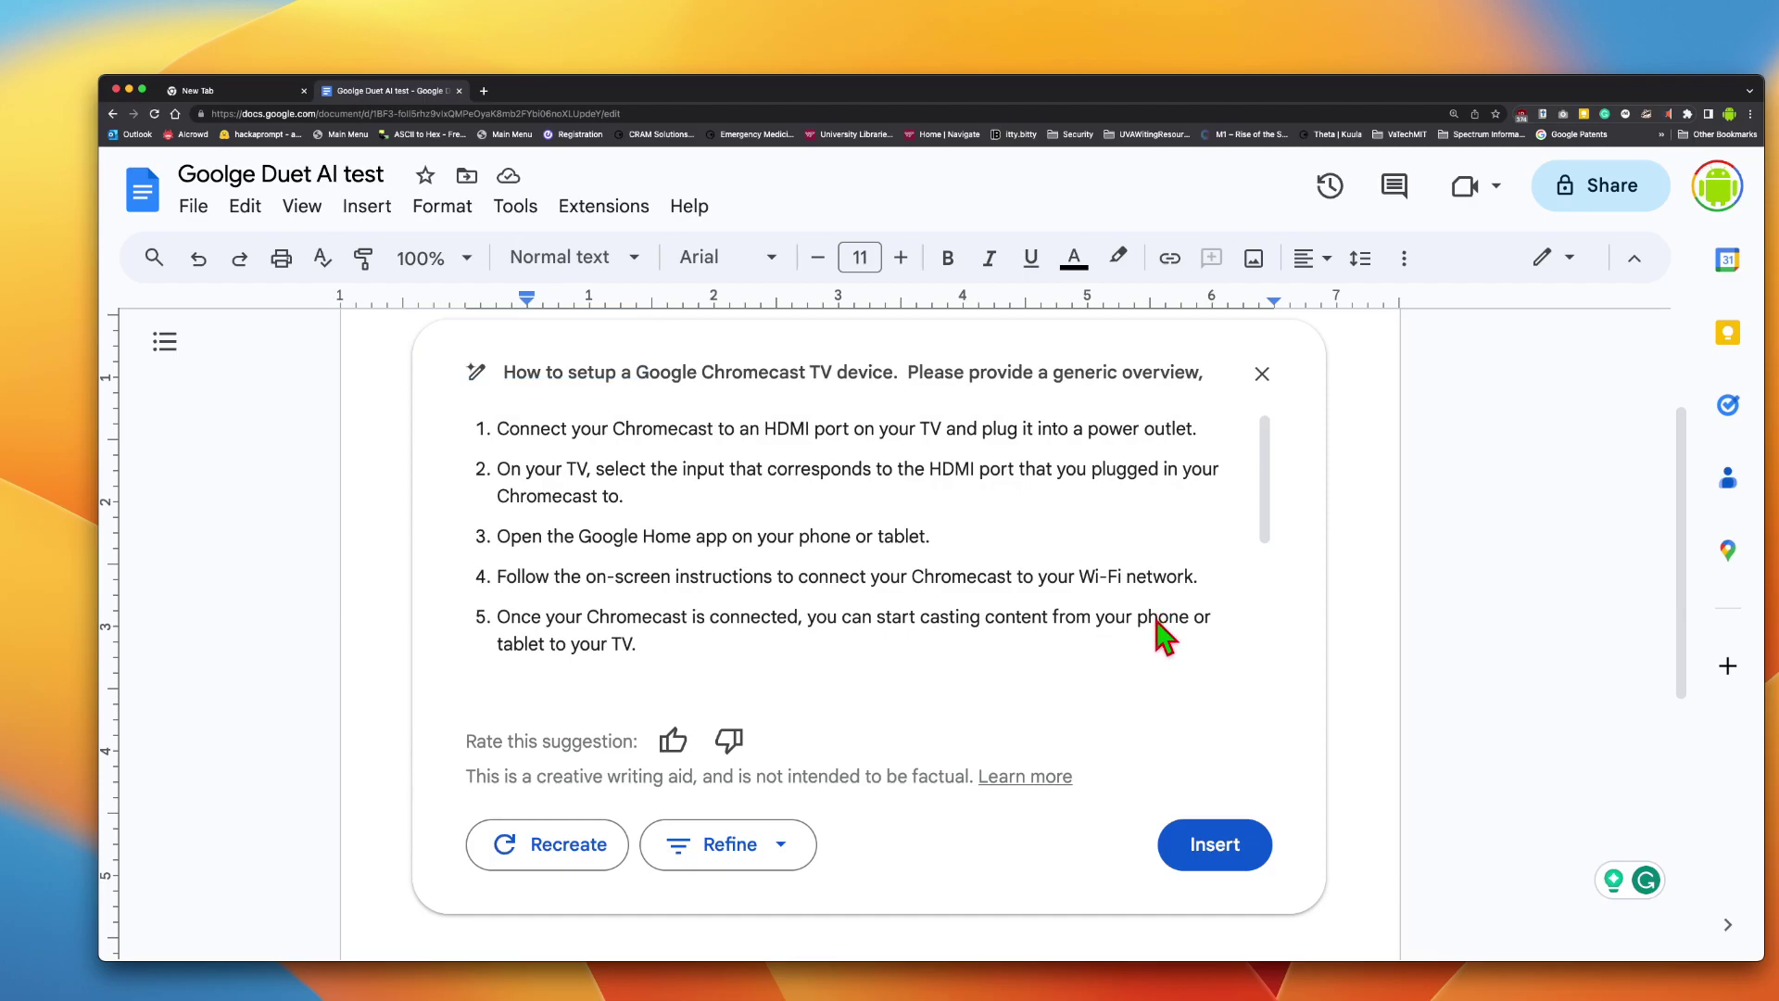
scroll(1149, 620, down, 2)
scroll(1152, 624, down, 3)
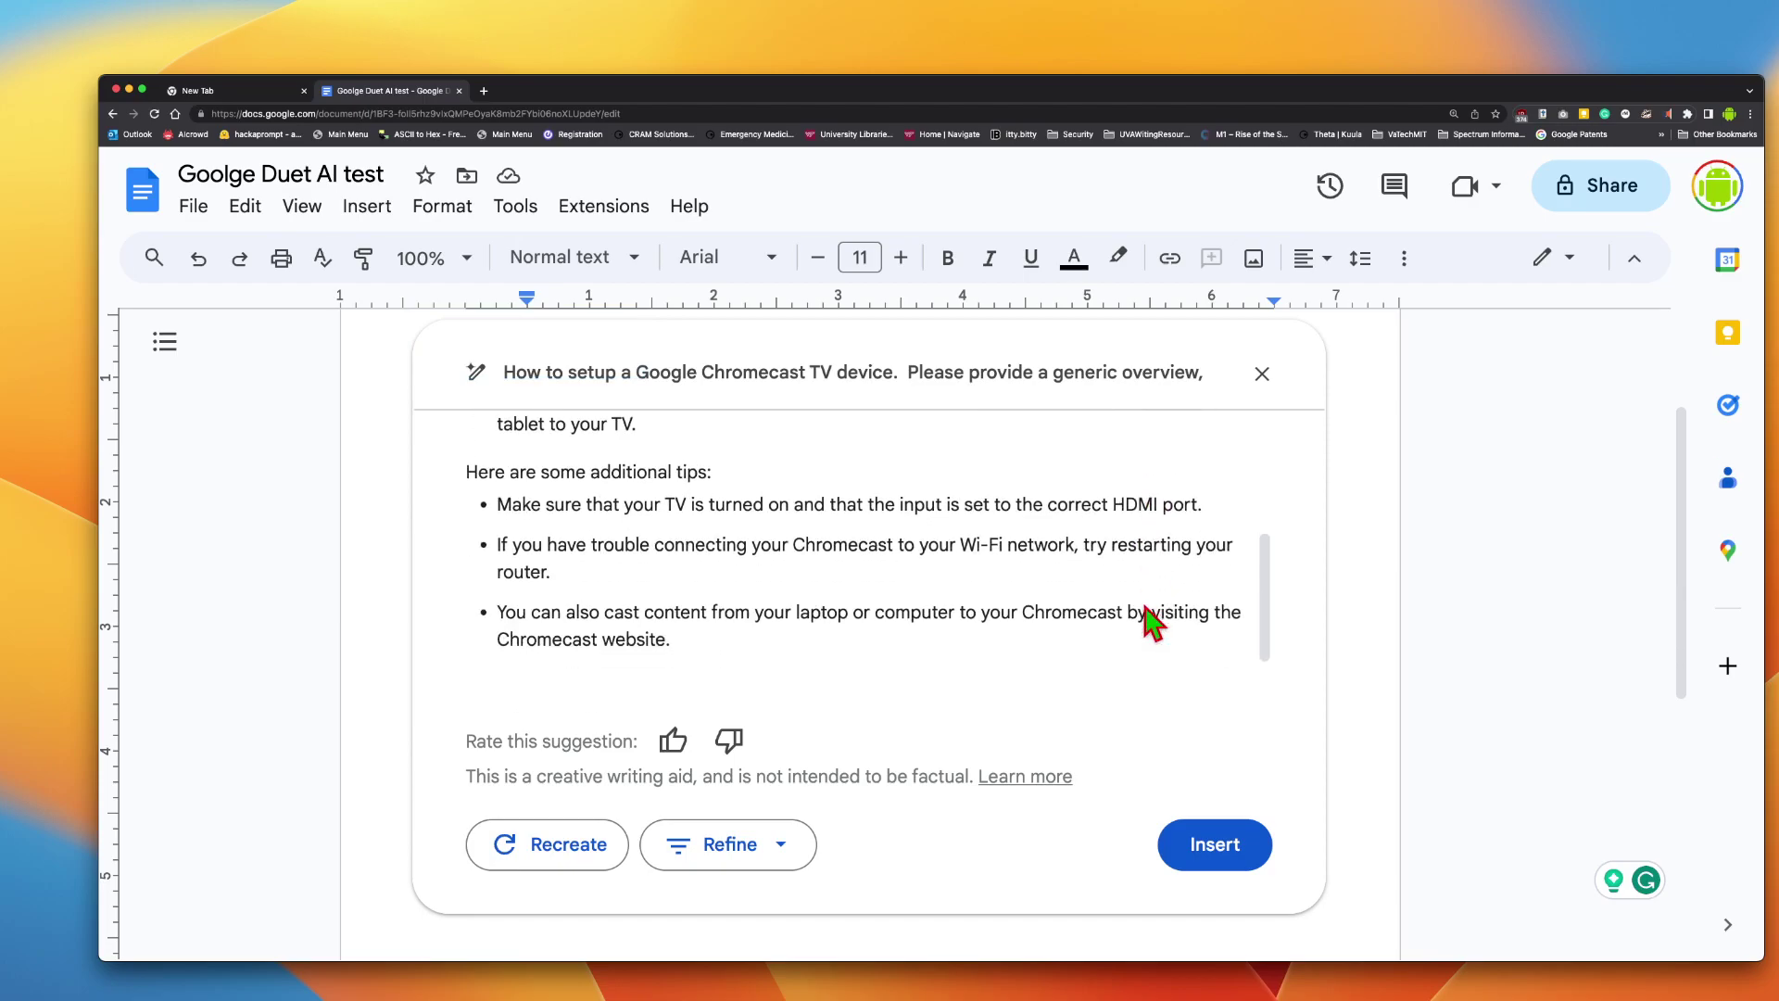
scroll(1103, 624, down, 2)
scroll(1098, 619, up, 2)
Try Shorten on the suggestion, then Rephrase it after the error and review the result
click(786, 859)
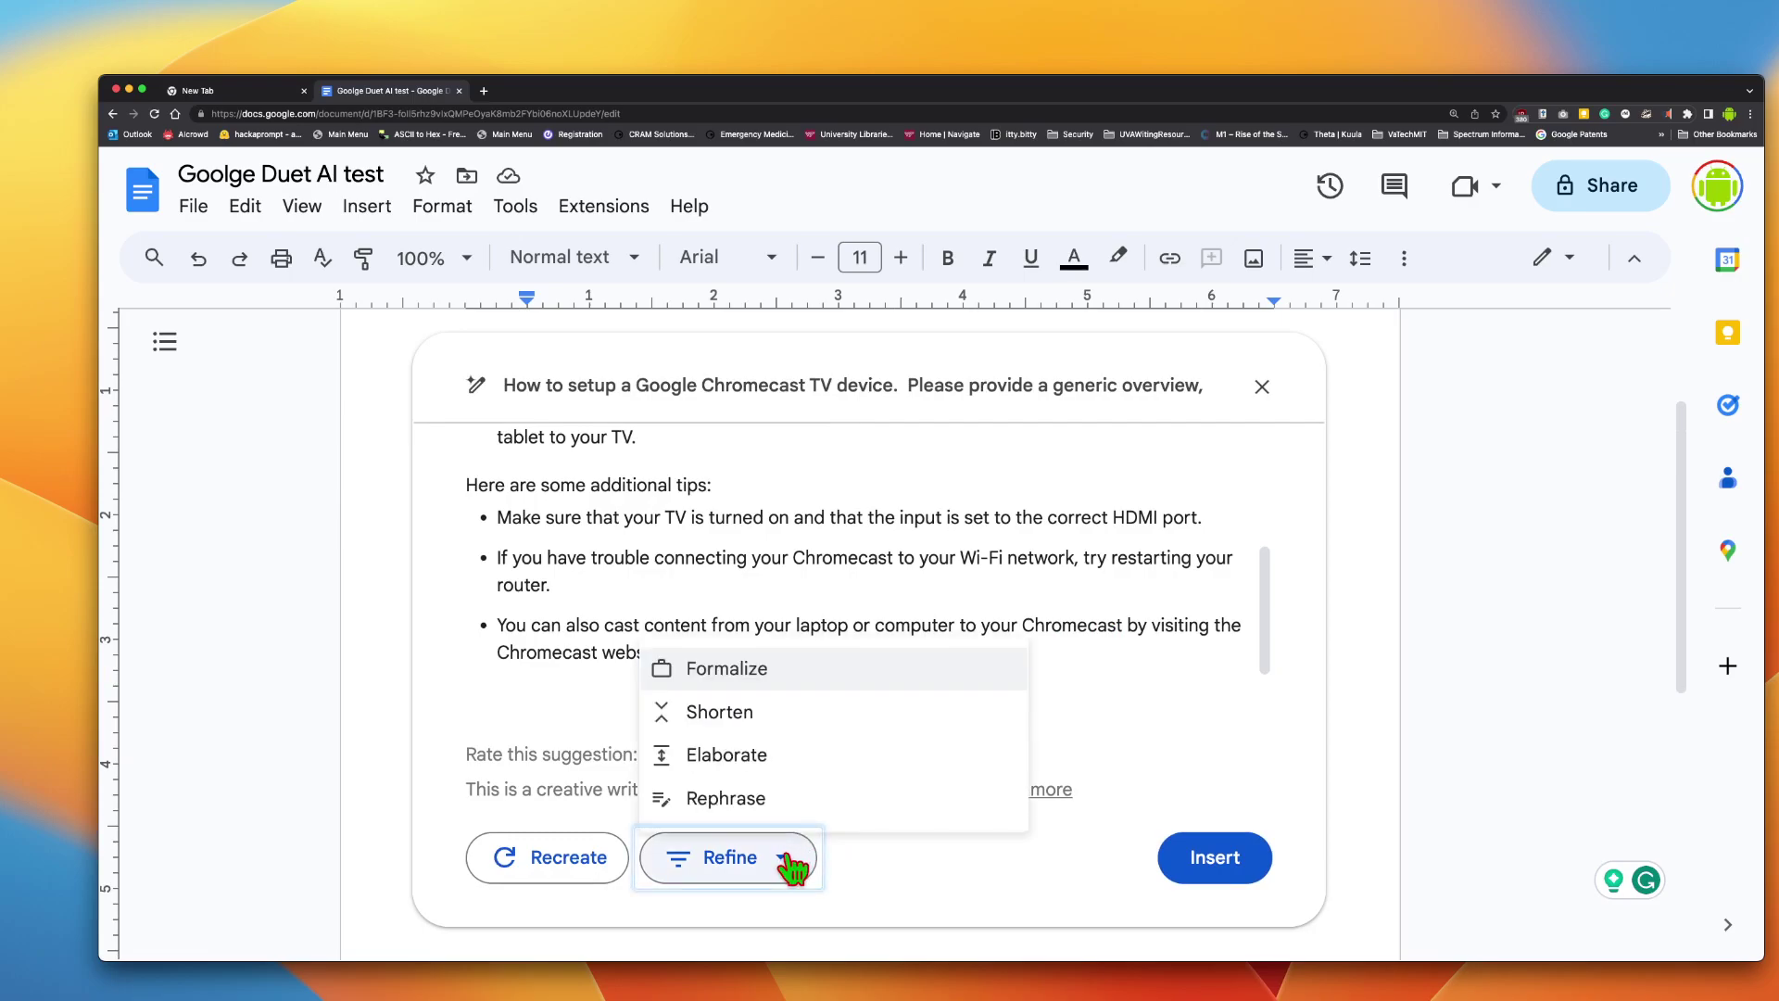
click(745, 721)
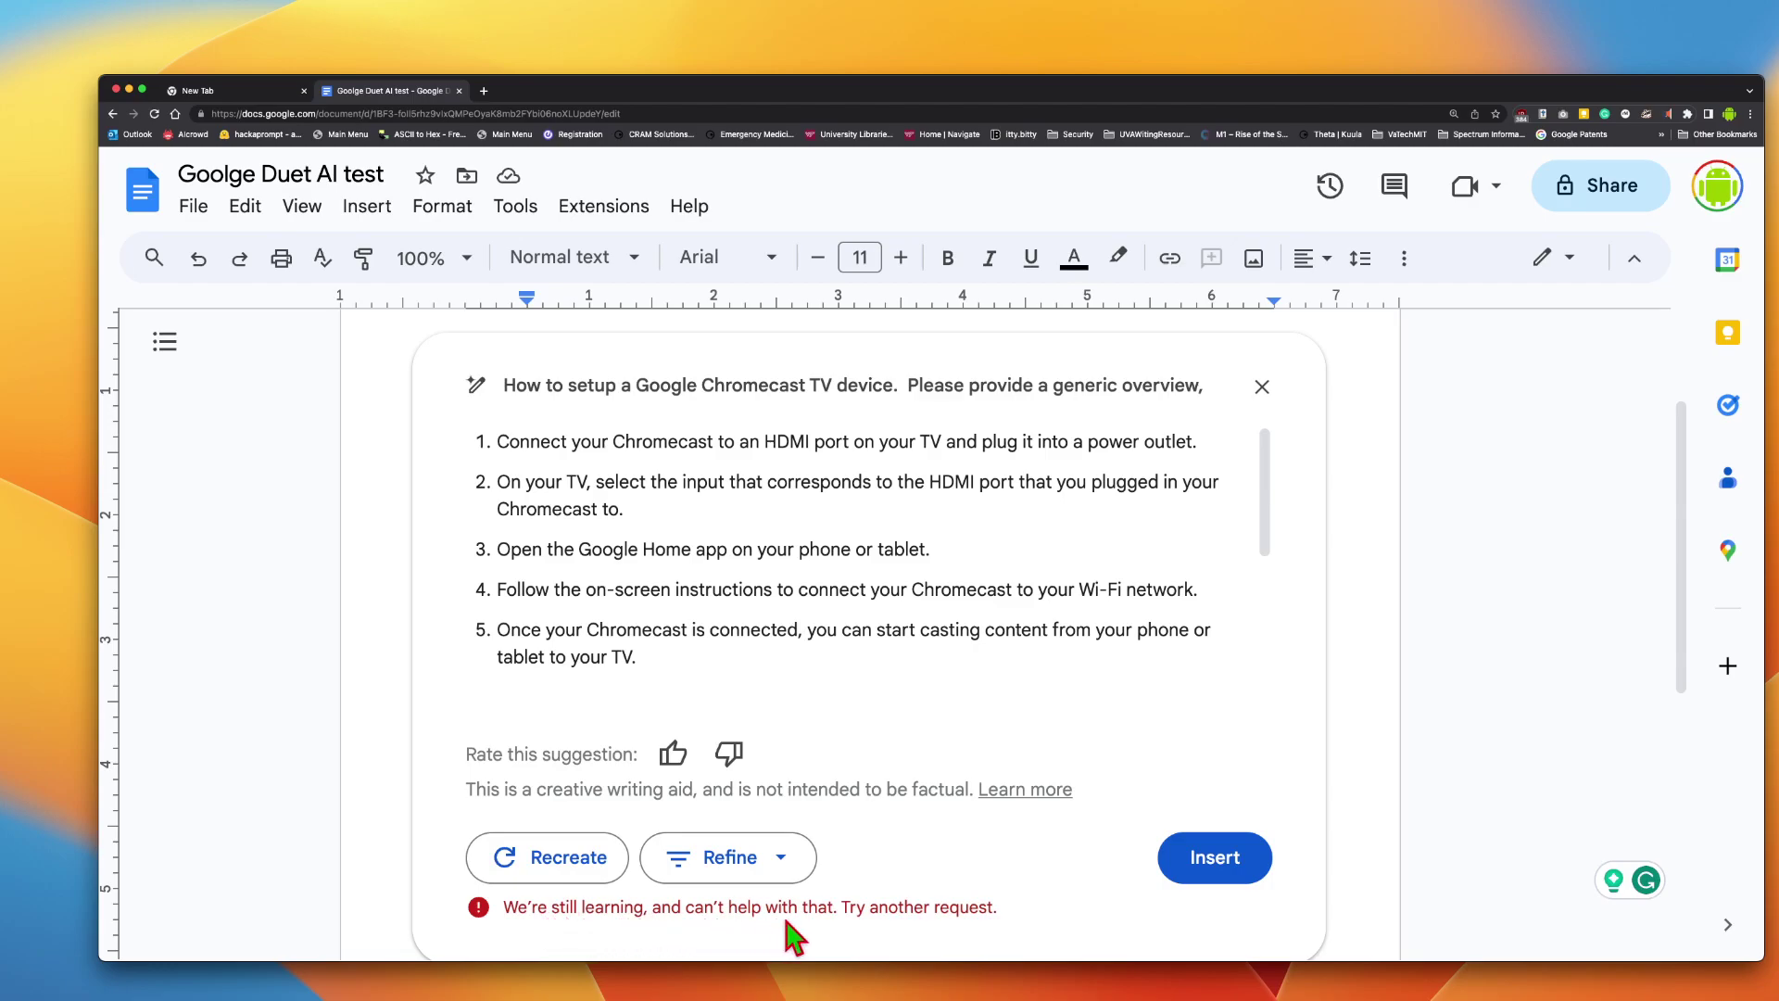
click(789, 868)
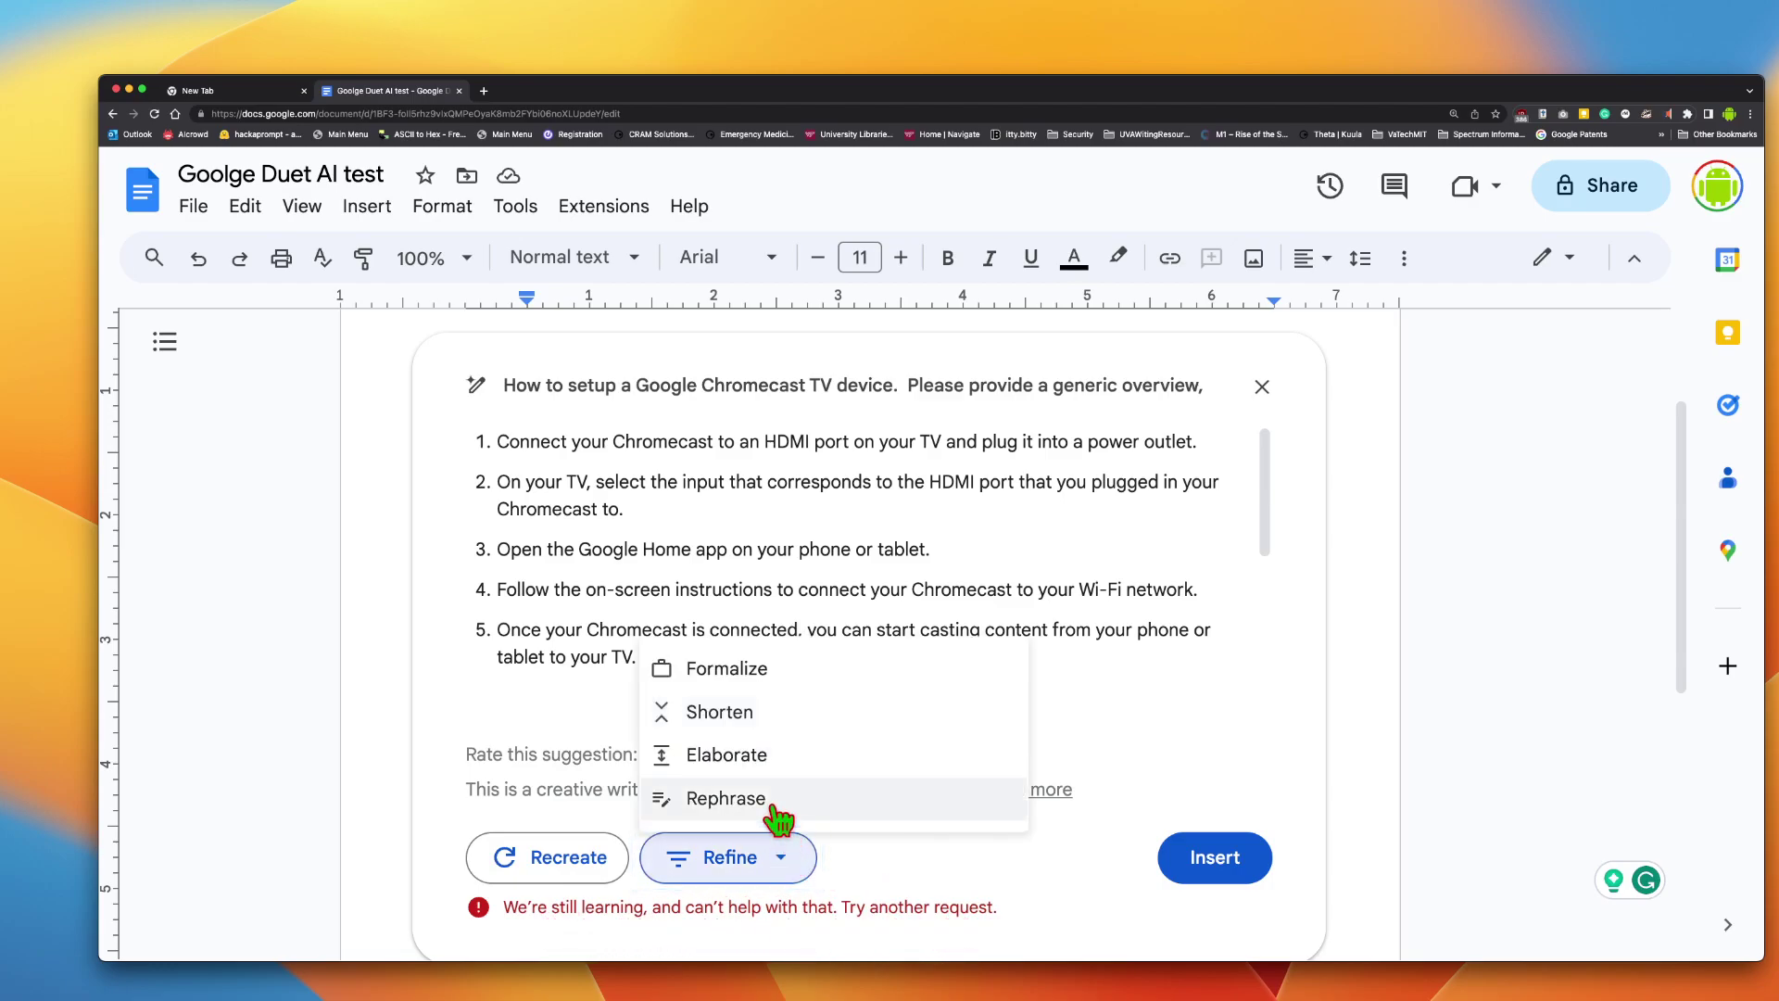
click(725, 799)
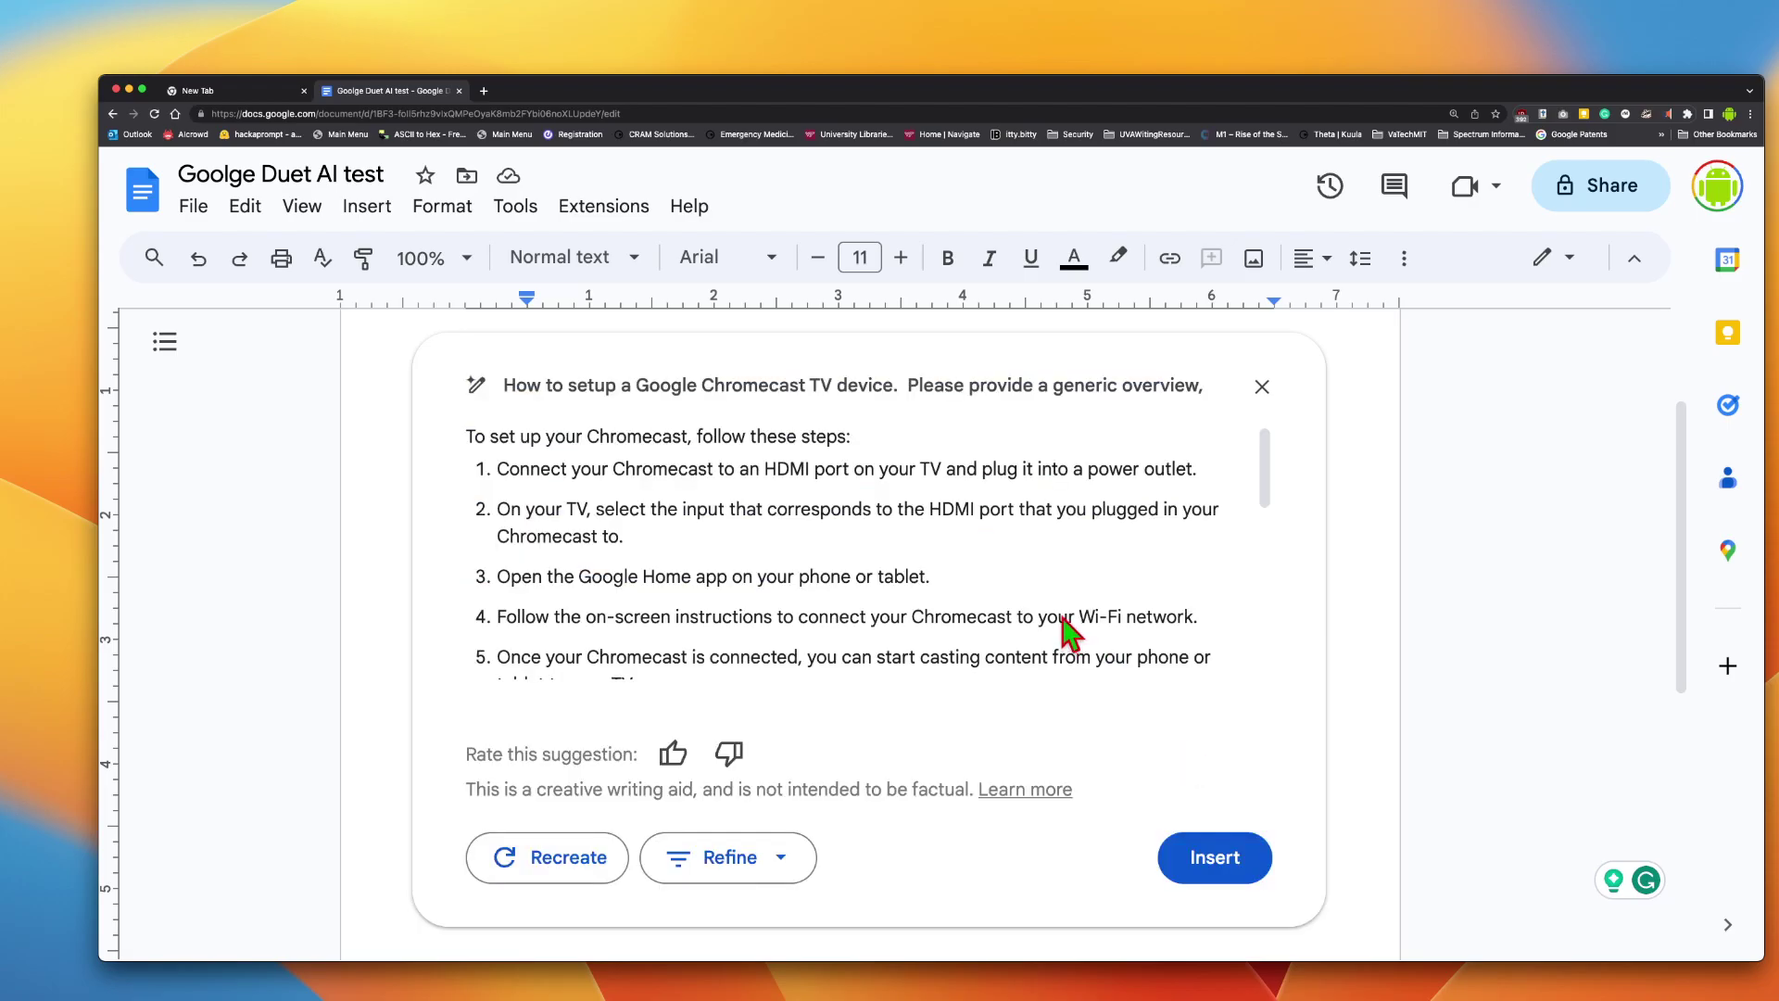
scroll(1002, 589, down, 5)
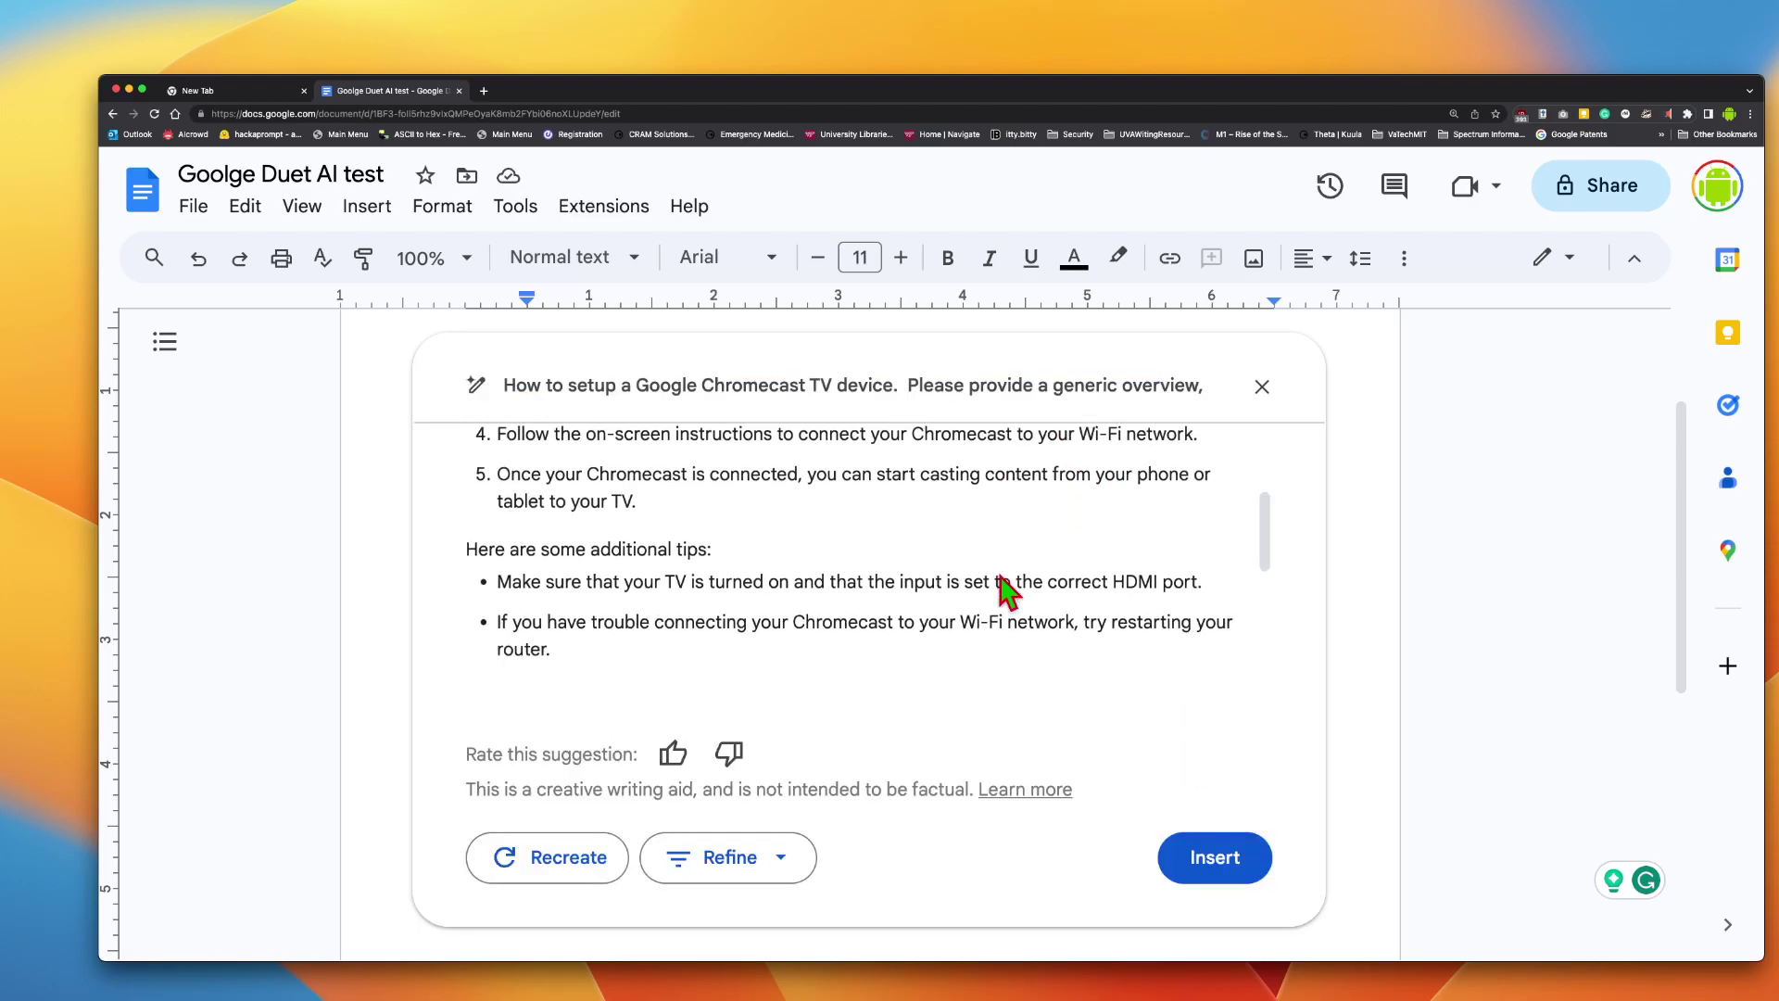
scroll(1002, 589, down, 2)
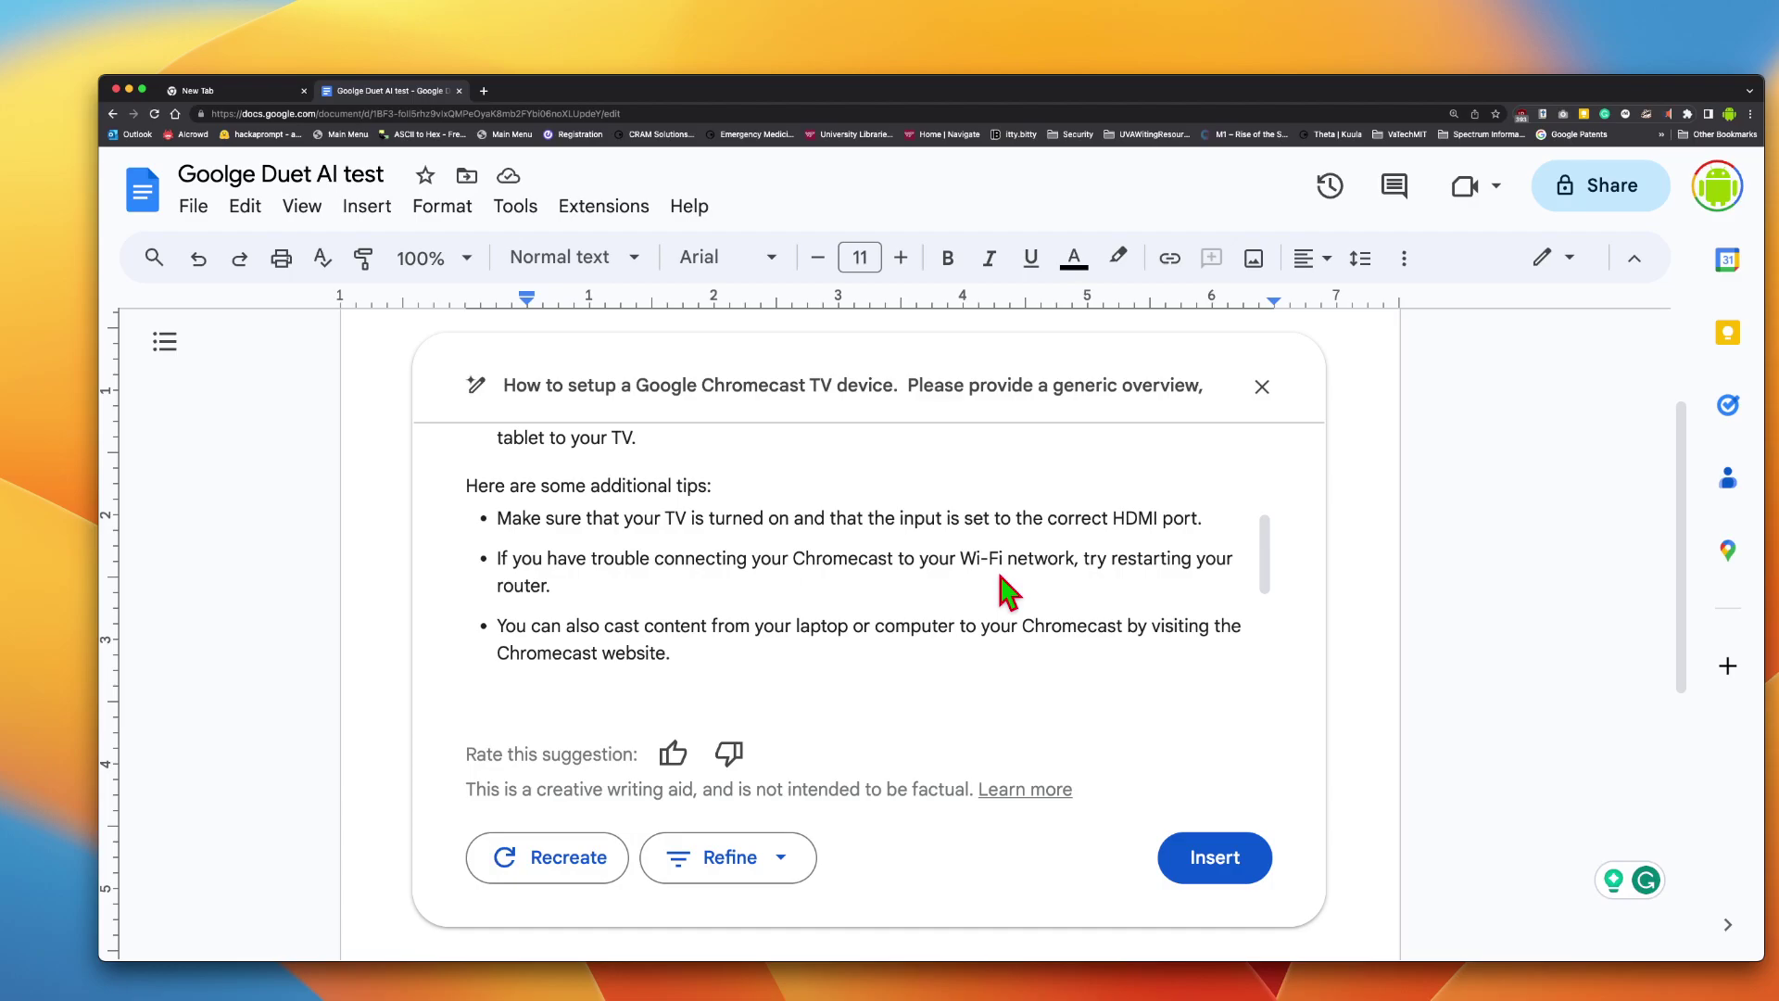
scroll(1000, 579, up, 5)
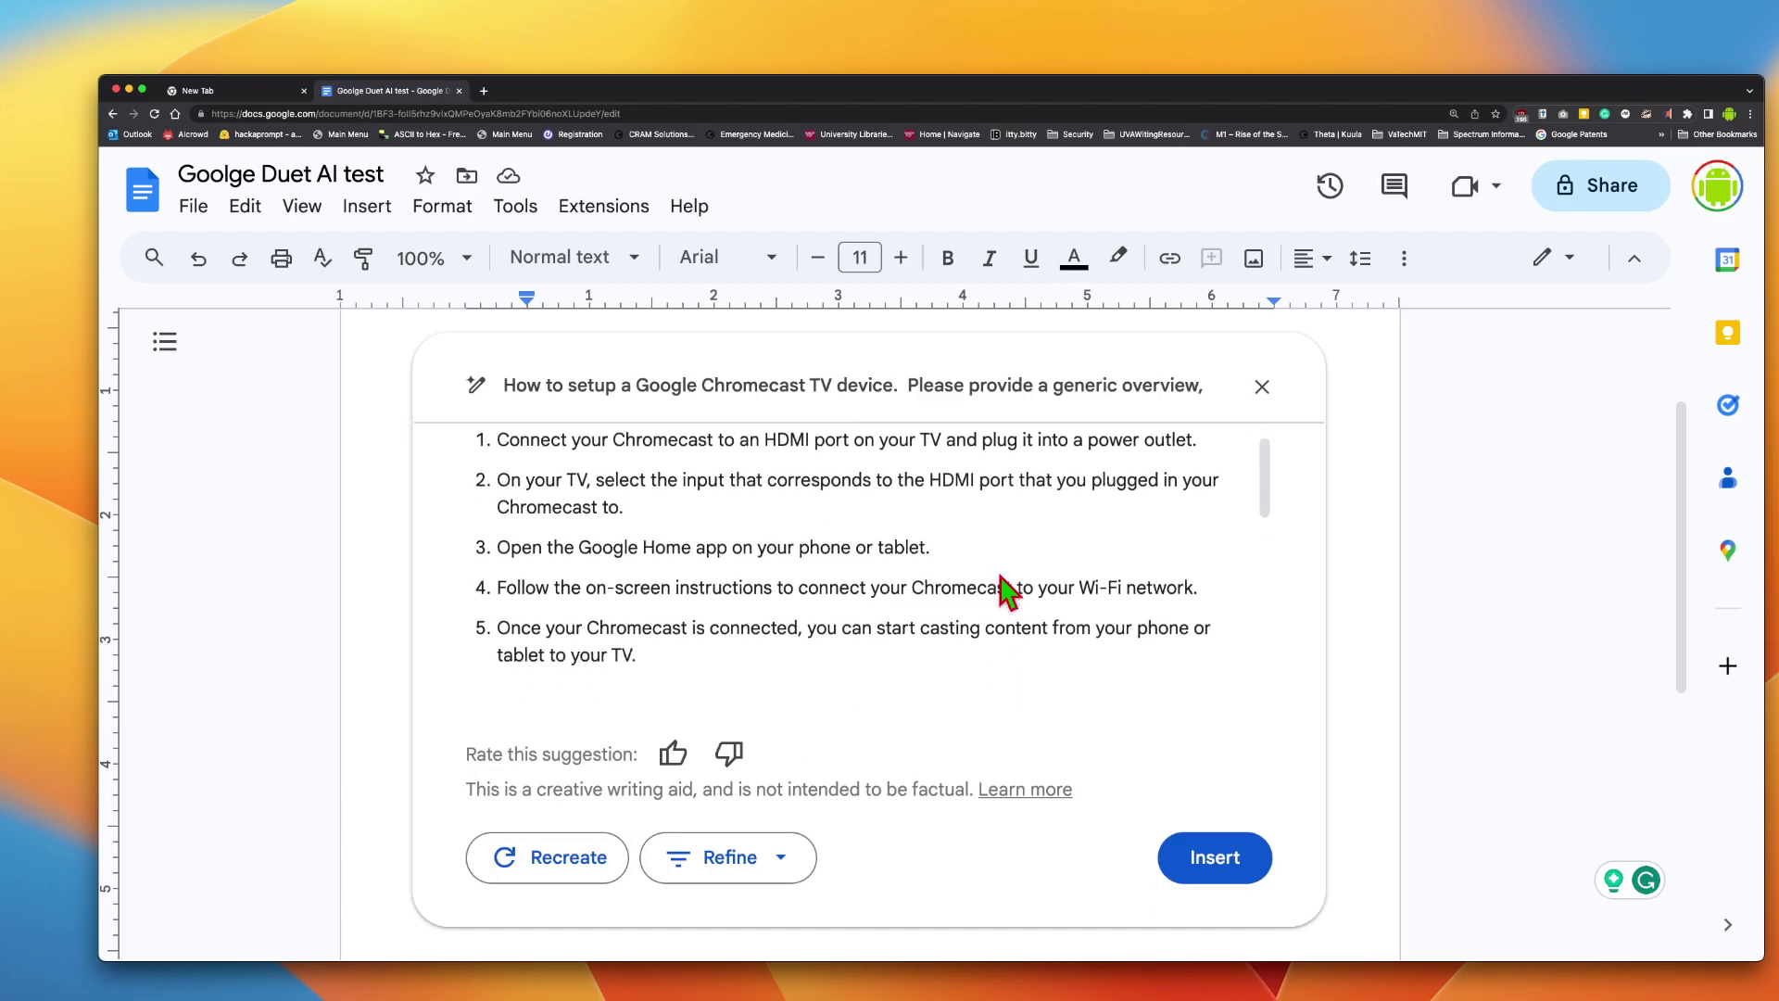
scroll(1007, 590, down, 1)
Elaborate the suggestion with additional information and benefits, then rate it thumbs-up
click(788, 882)
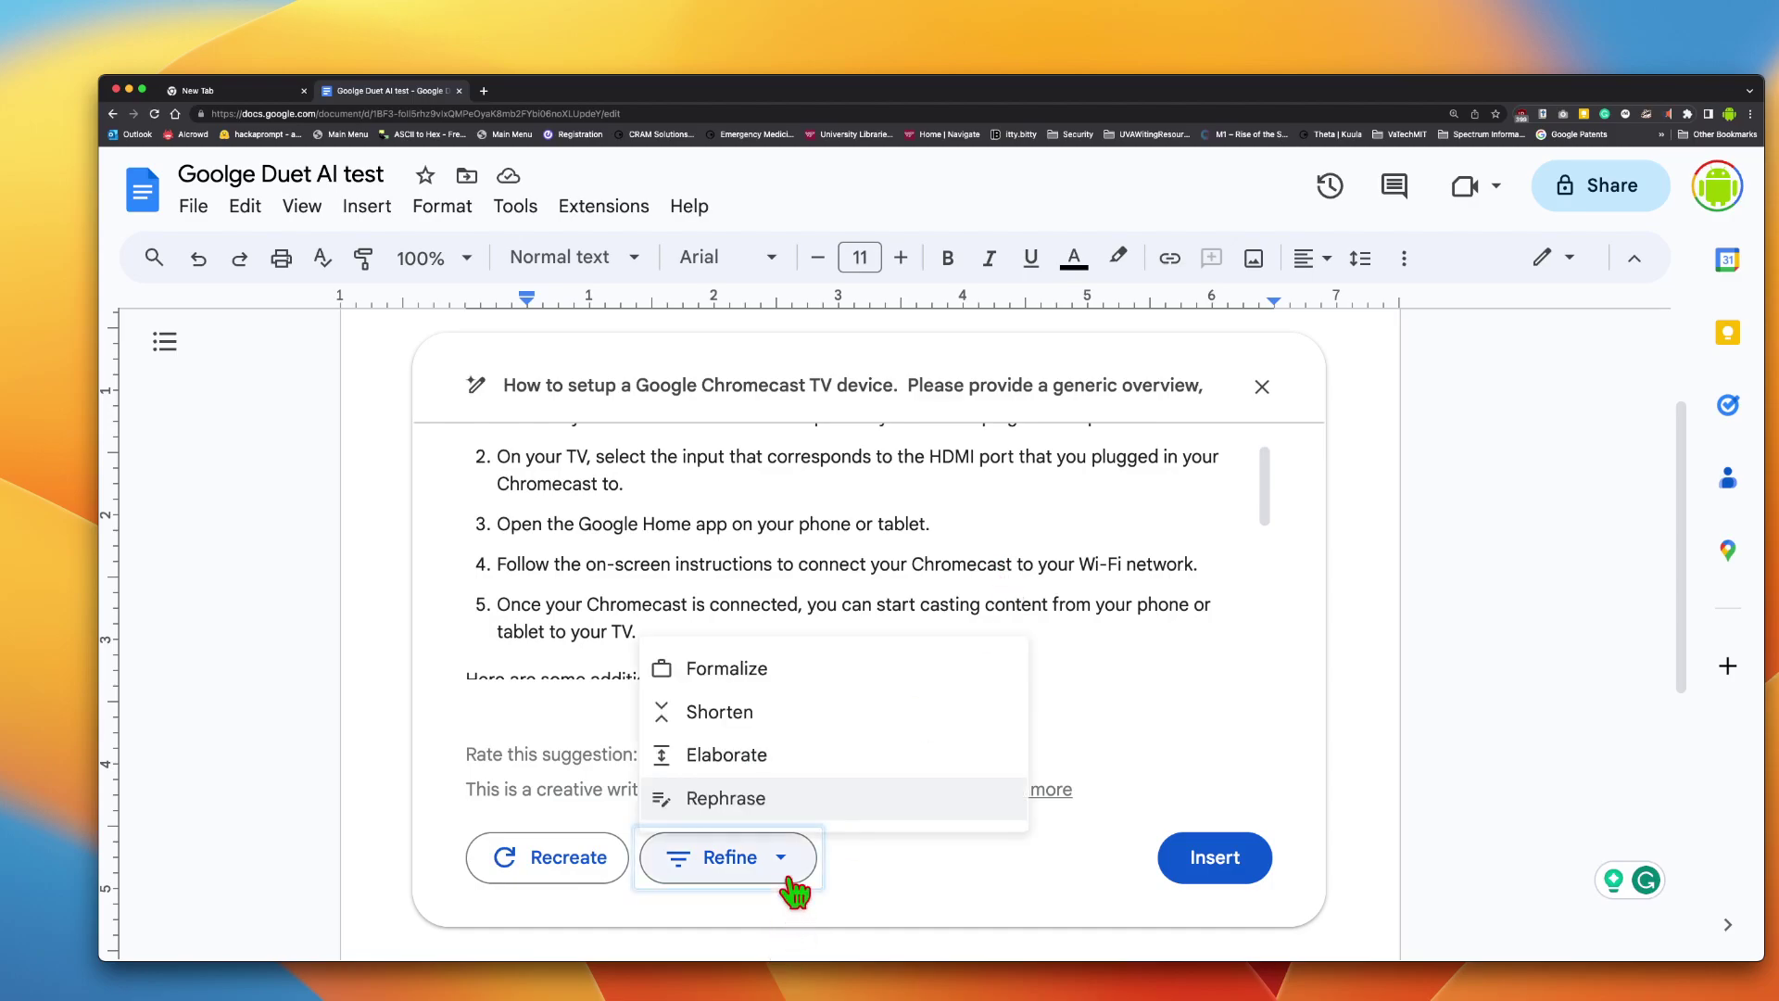
click(784, 754)
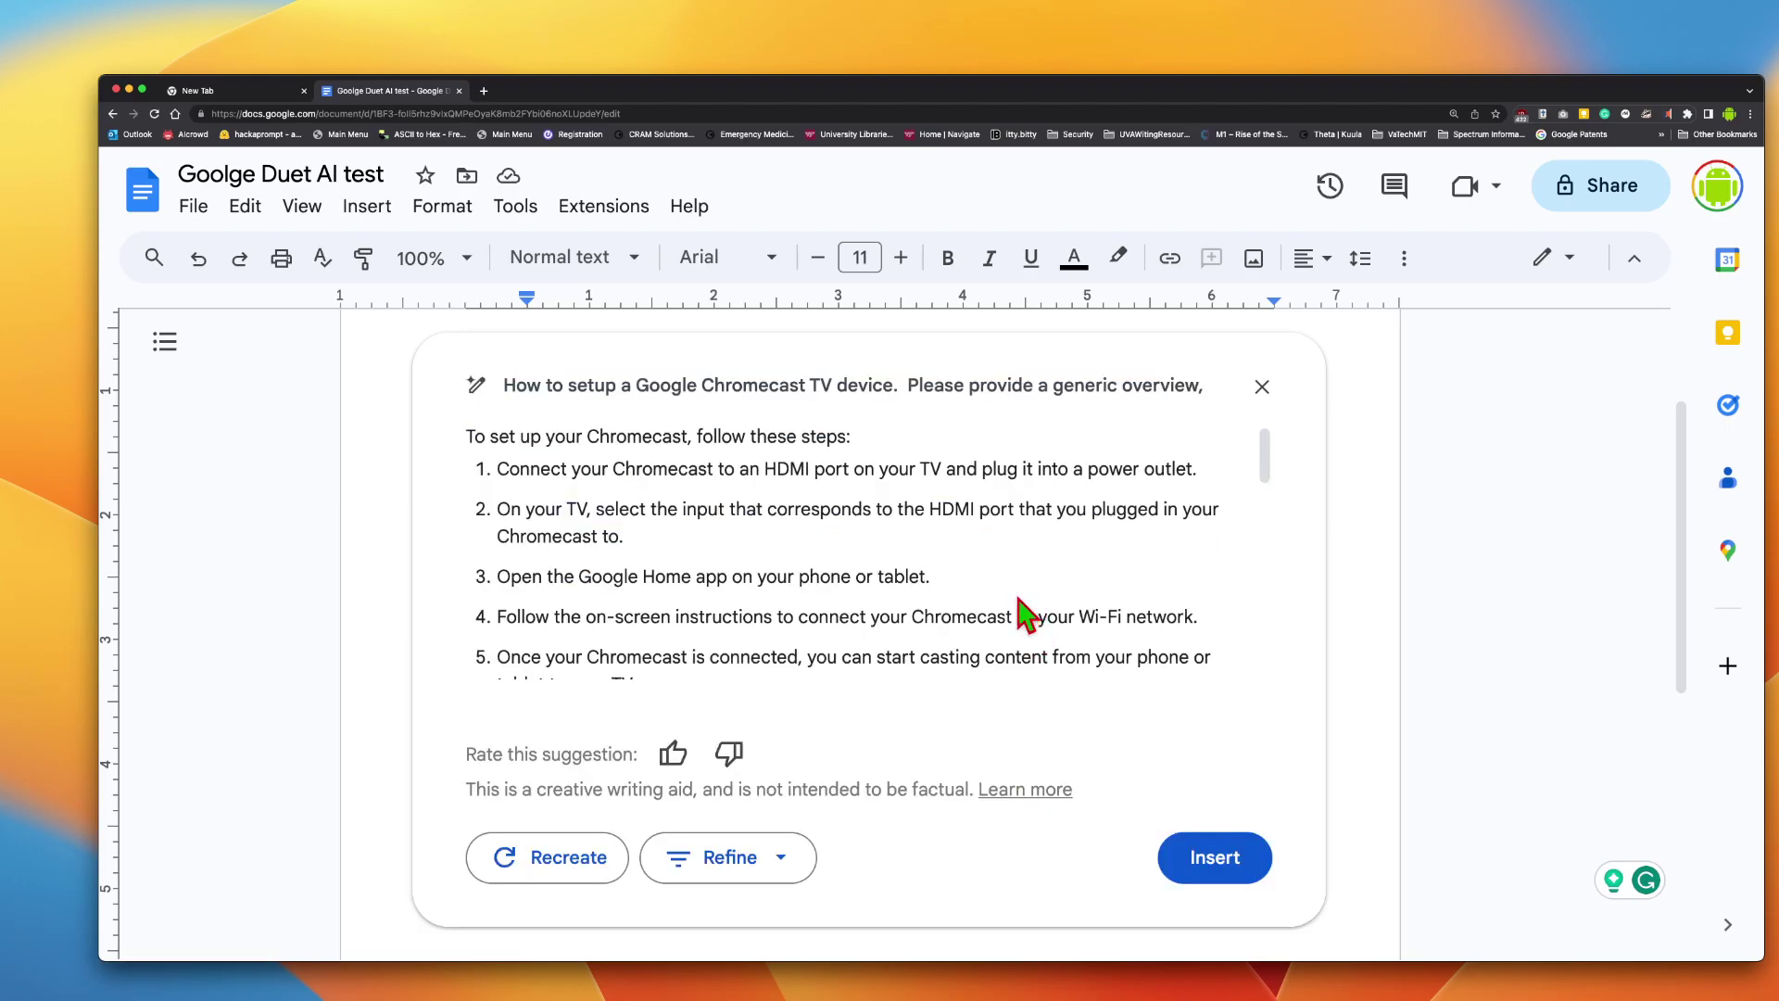
scroll(1019, 603, down, 2)
scroll(1016, 584, down, 5)
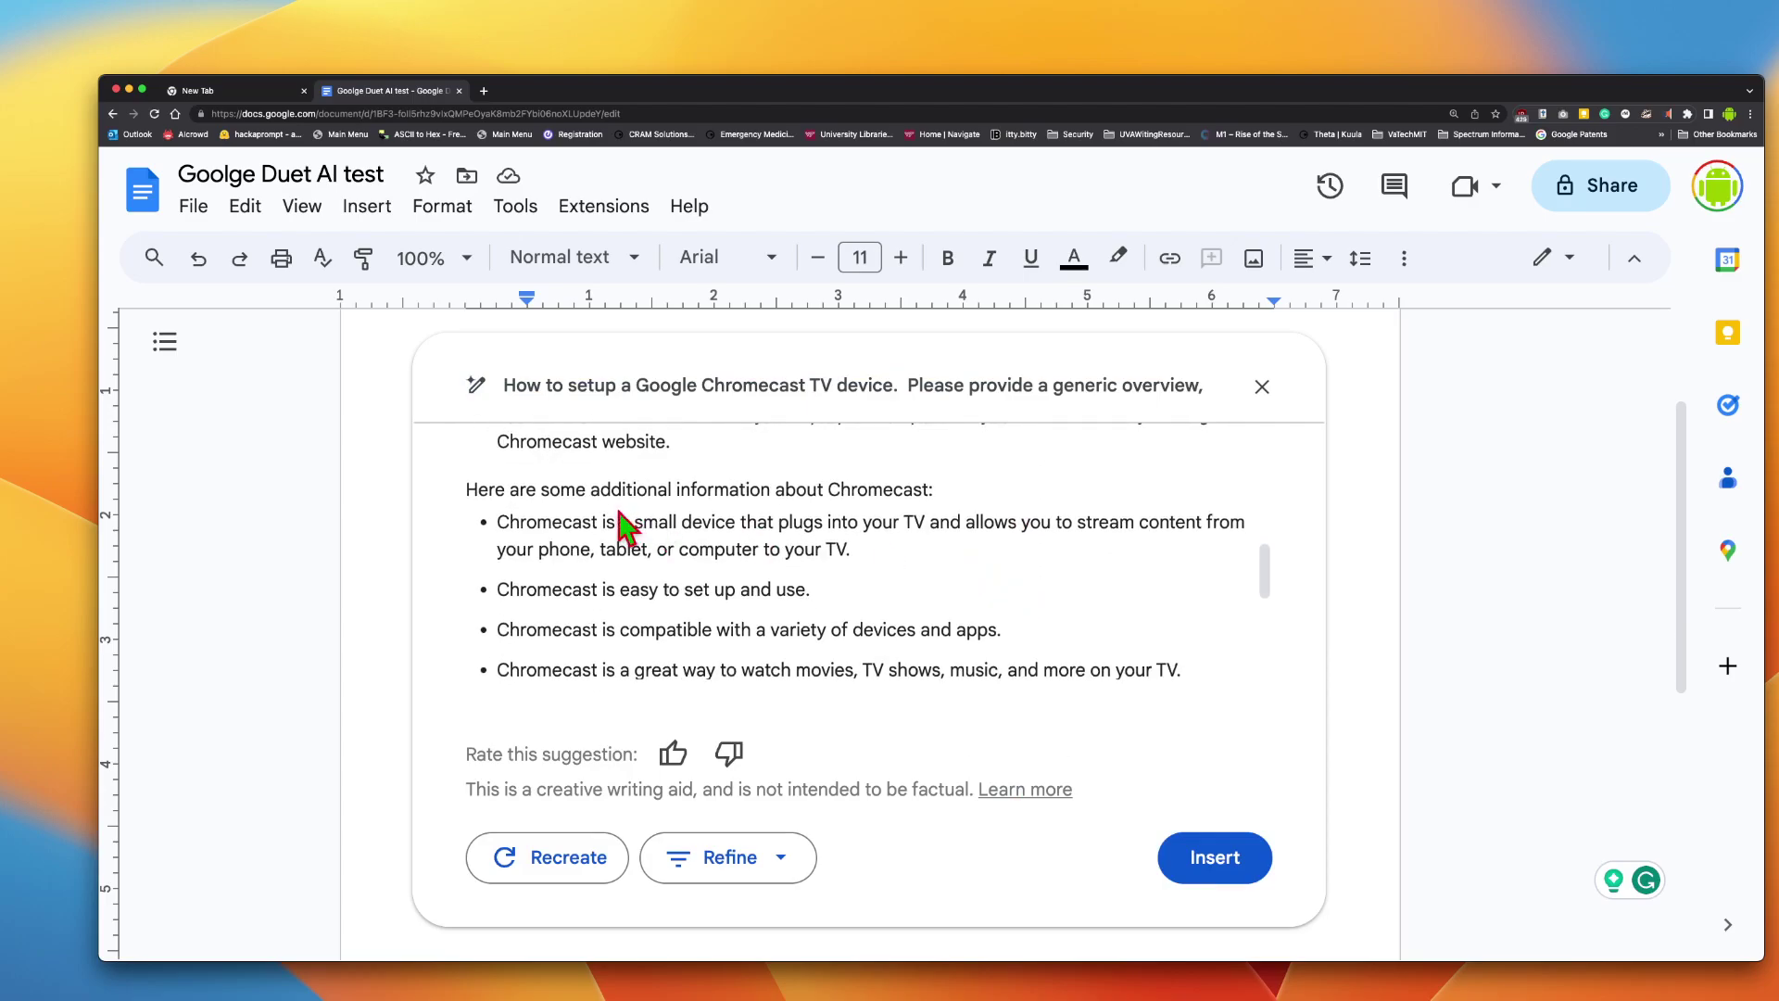
scroll(933, 556, down, 4)
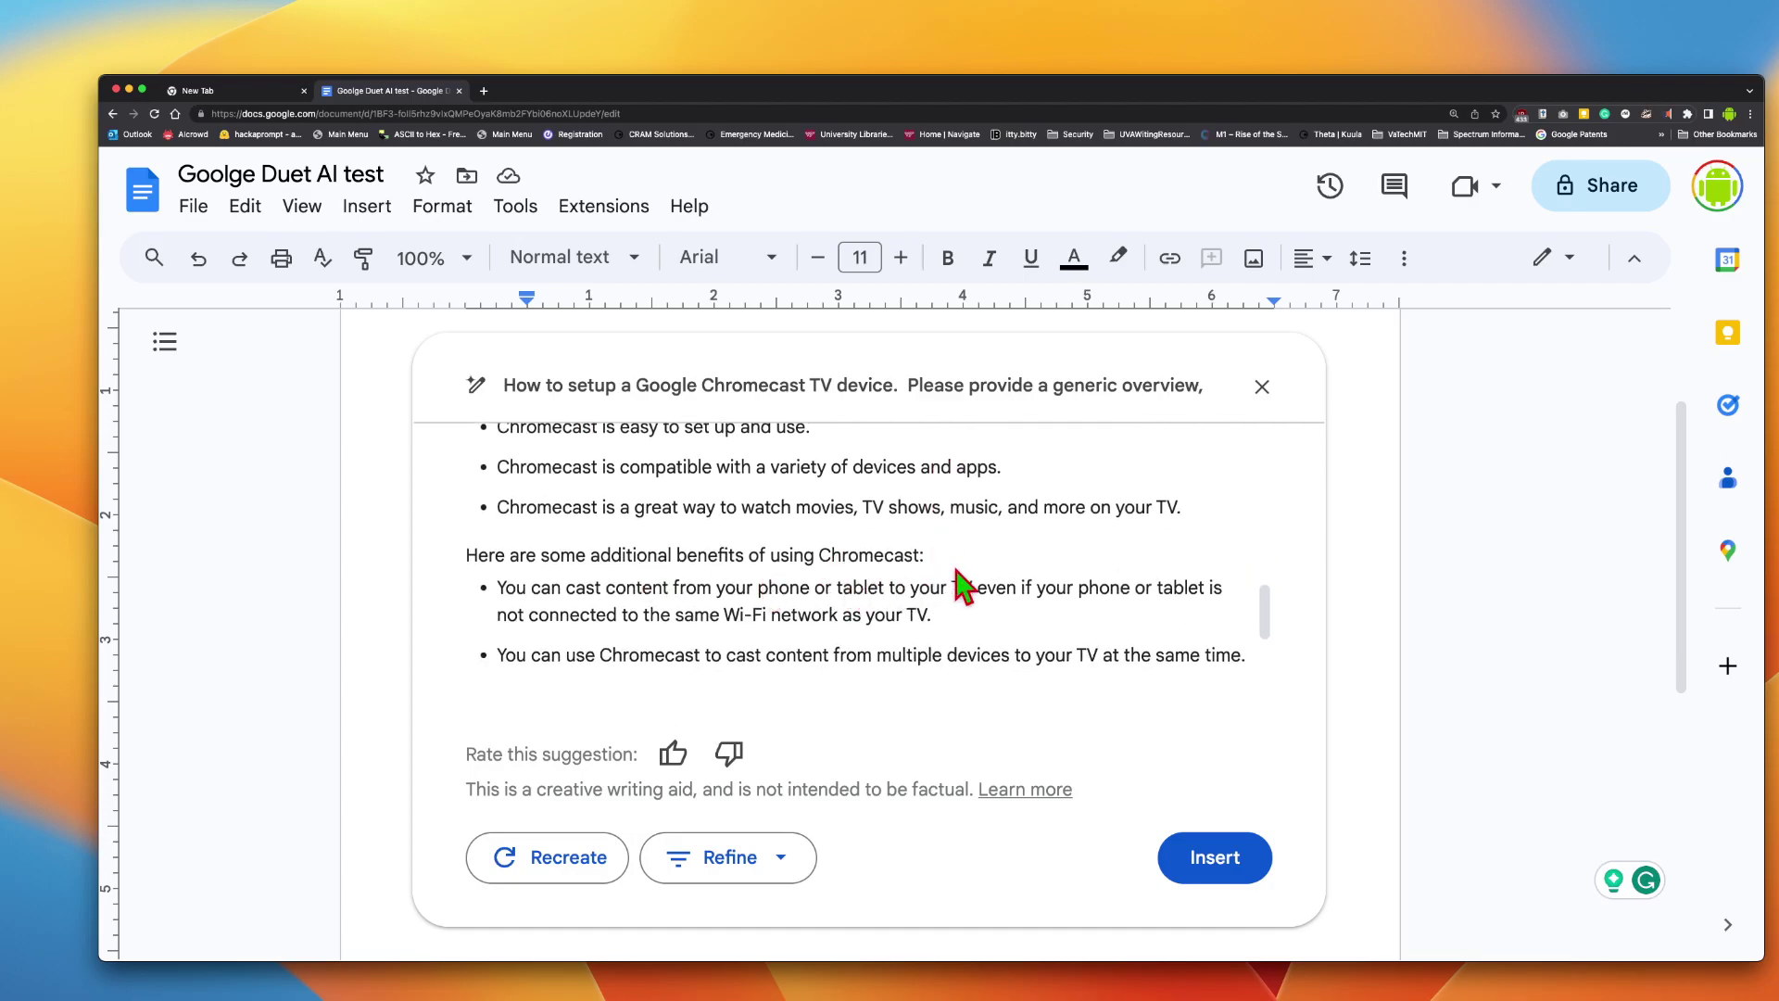
scroll(959, 584, down, 3)
scroll(956, 568, down, 2)
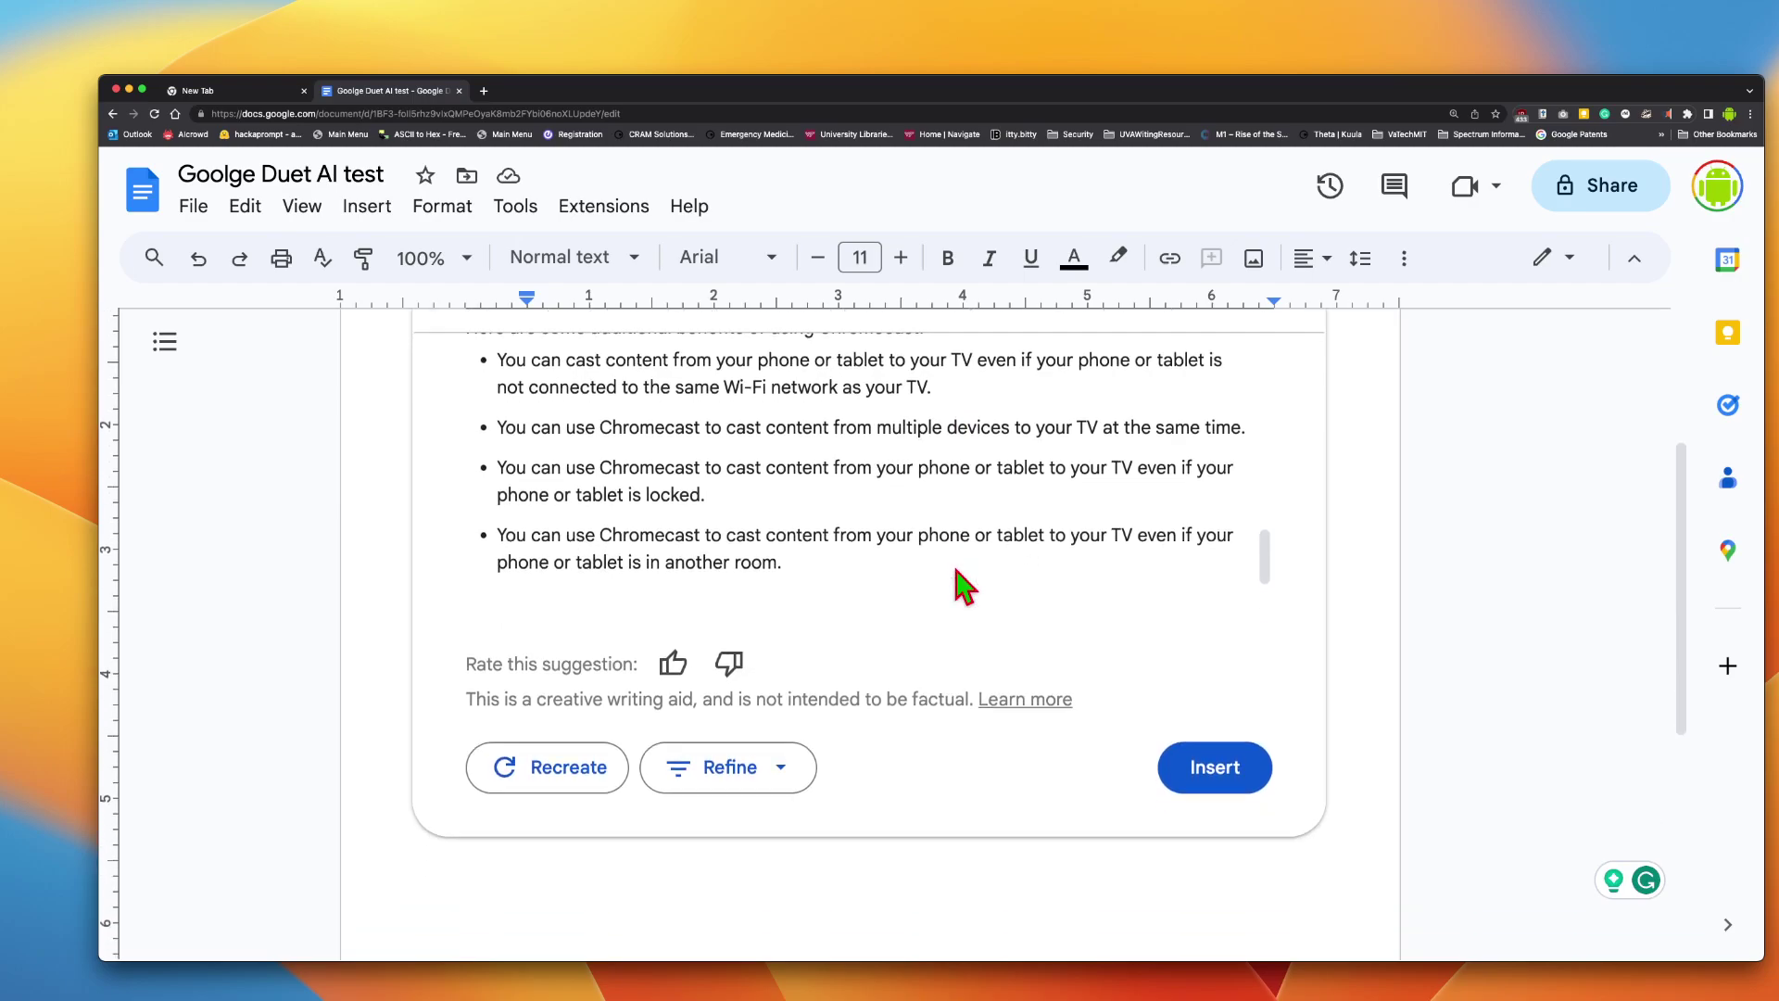
click(684, 659)
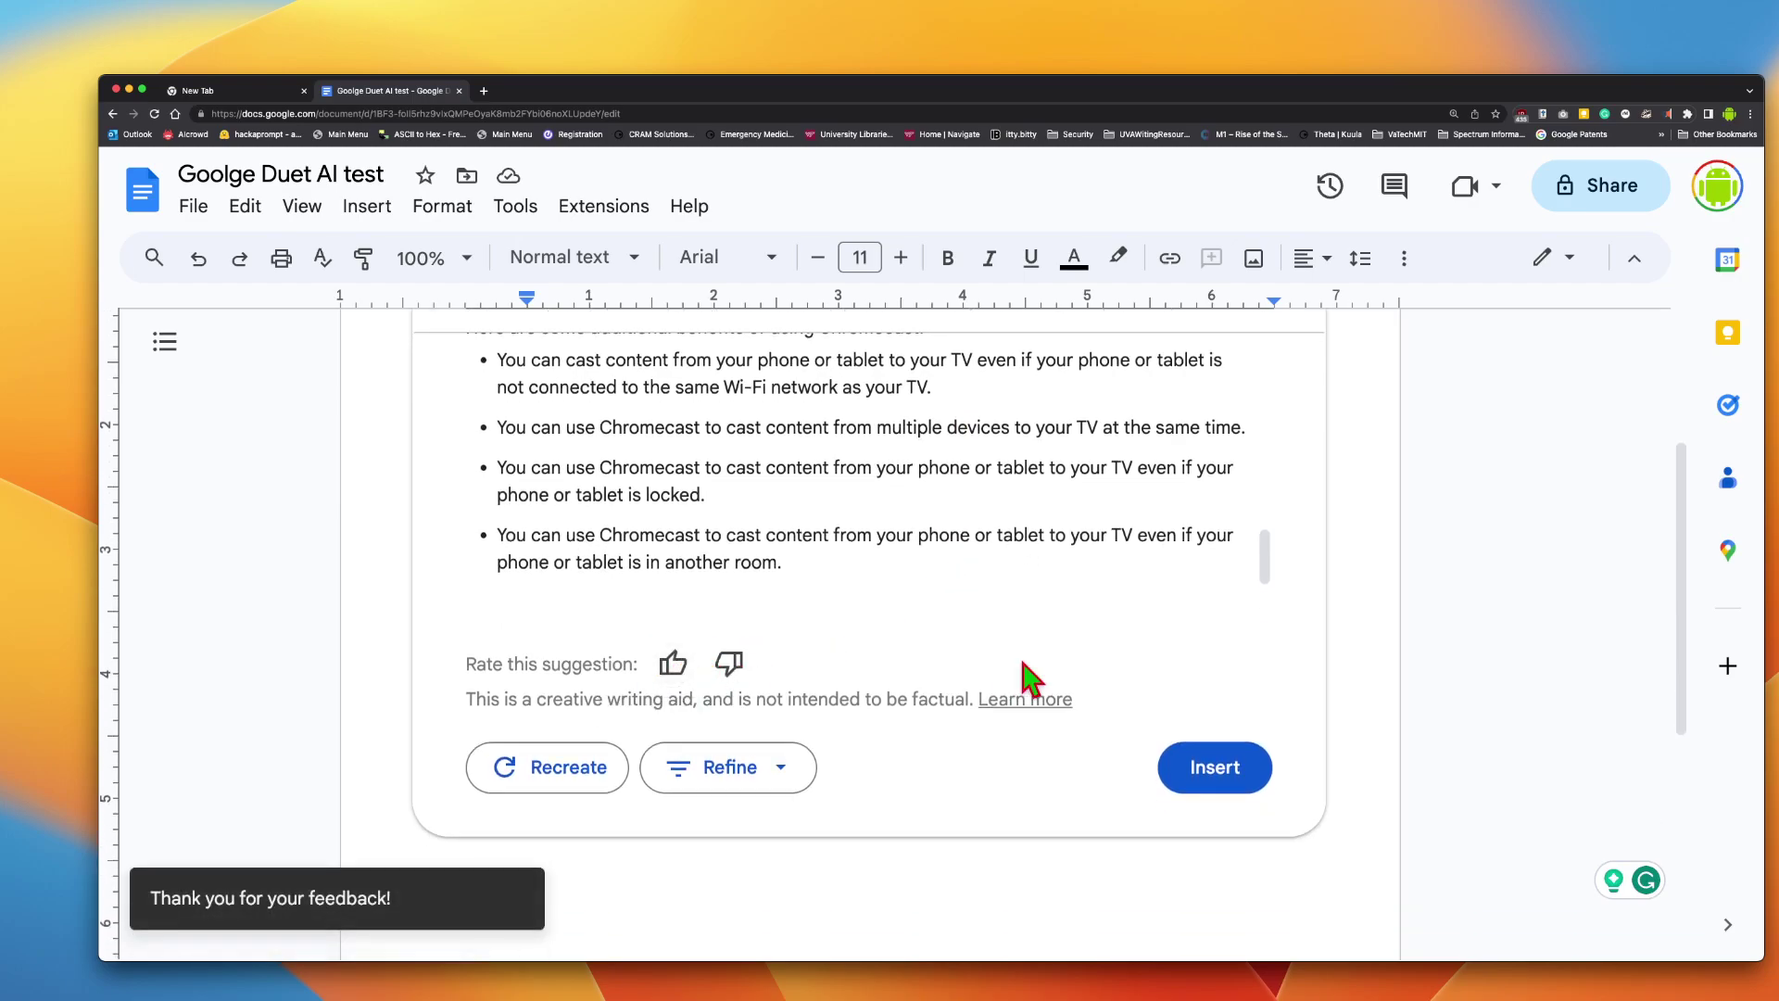
Insert the elaborated Chromecast guide from Help me write into the document body
click(1213, 769)
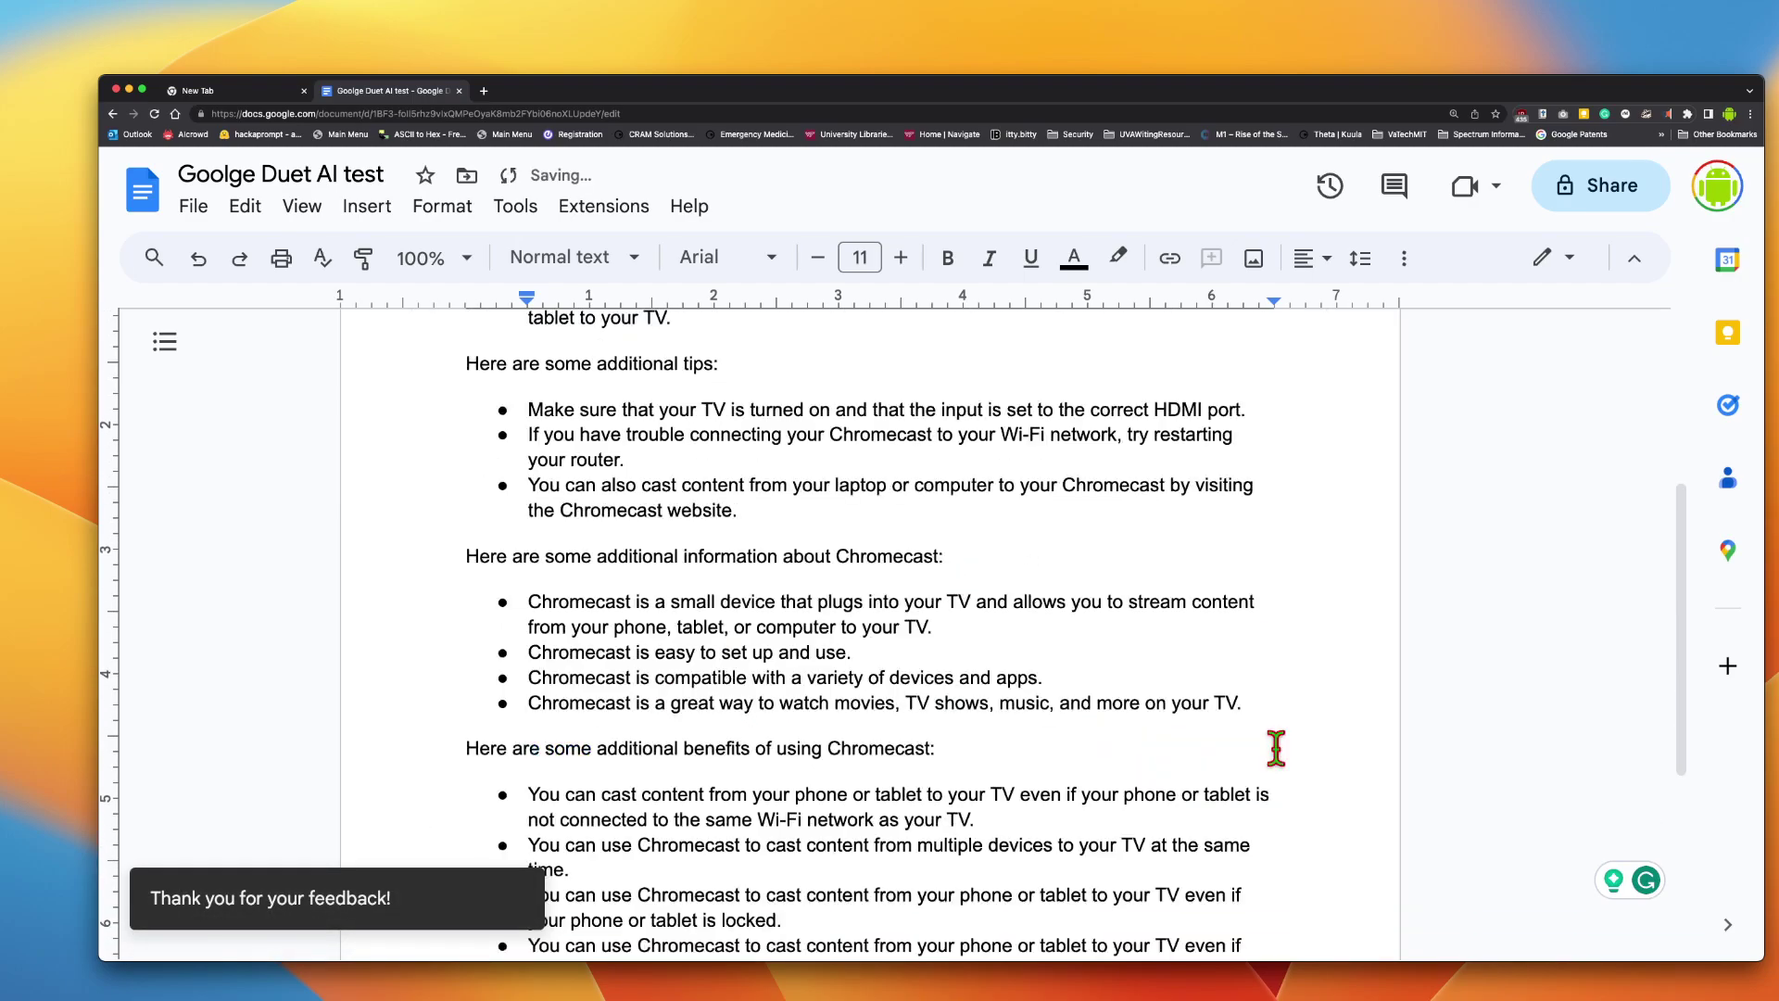
scroll(1334, 723, down, 2)
scroll(1338, 694, up, 2)
scroll(1338, 679, up, 3)
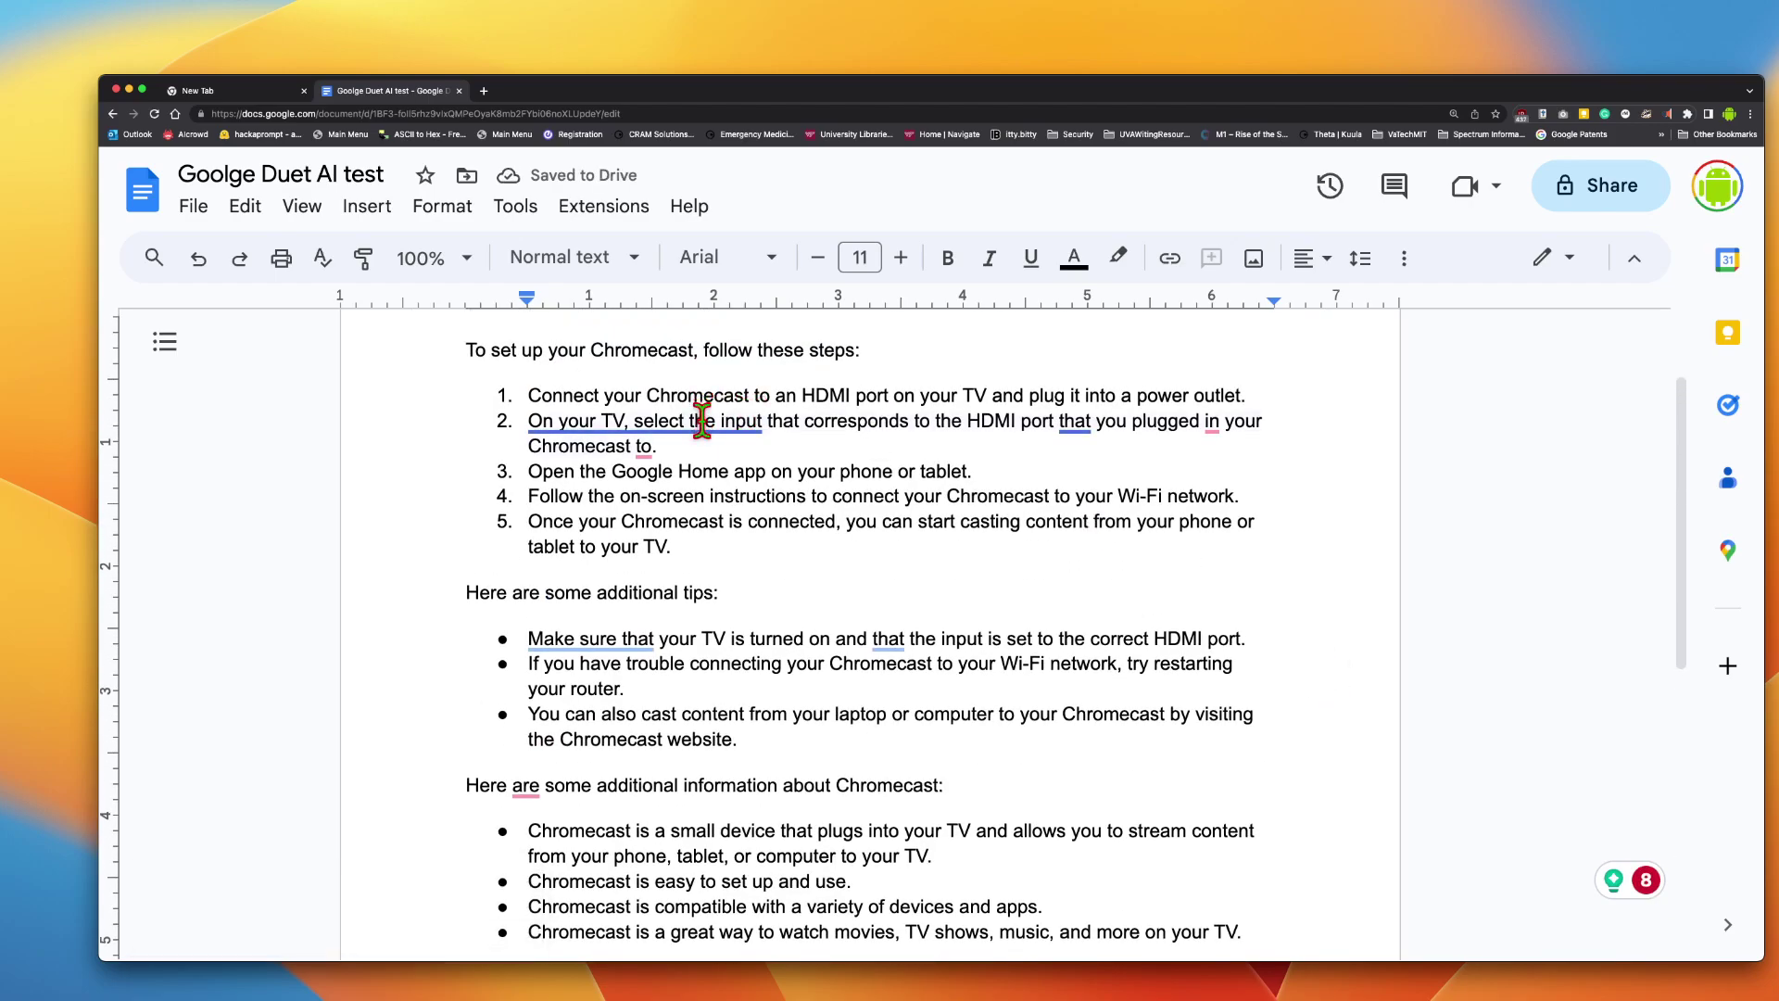
Dismiss the clarity rewrite suggestion and review the inserted steps and tips
mouse_move(701, 422)
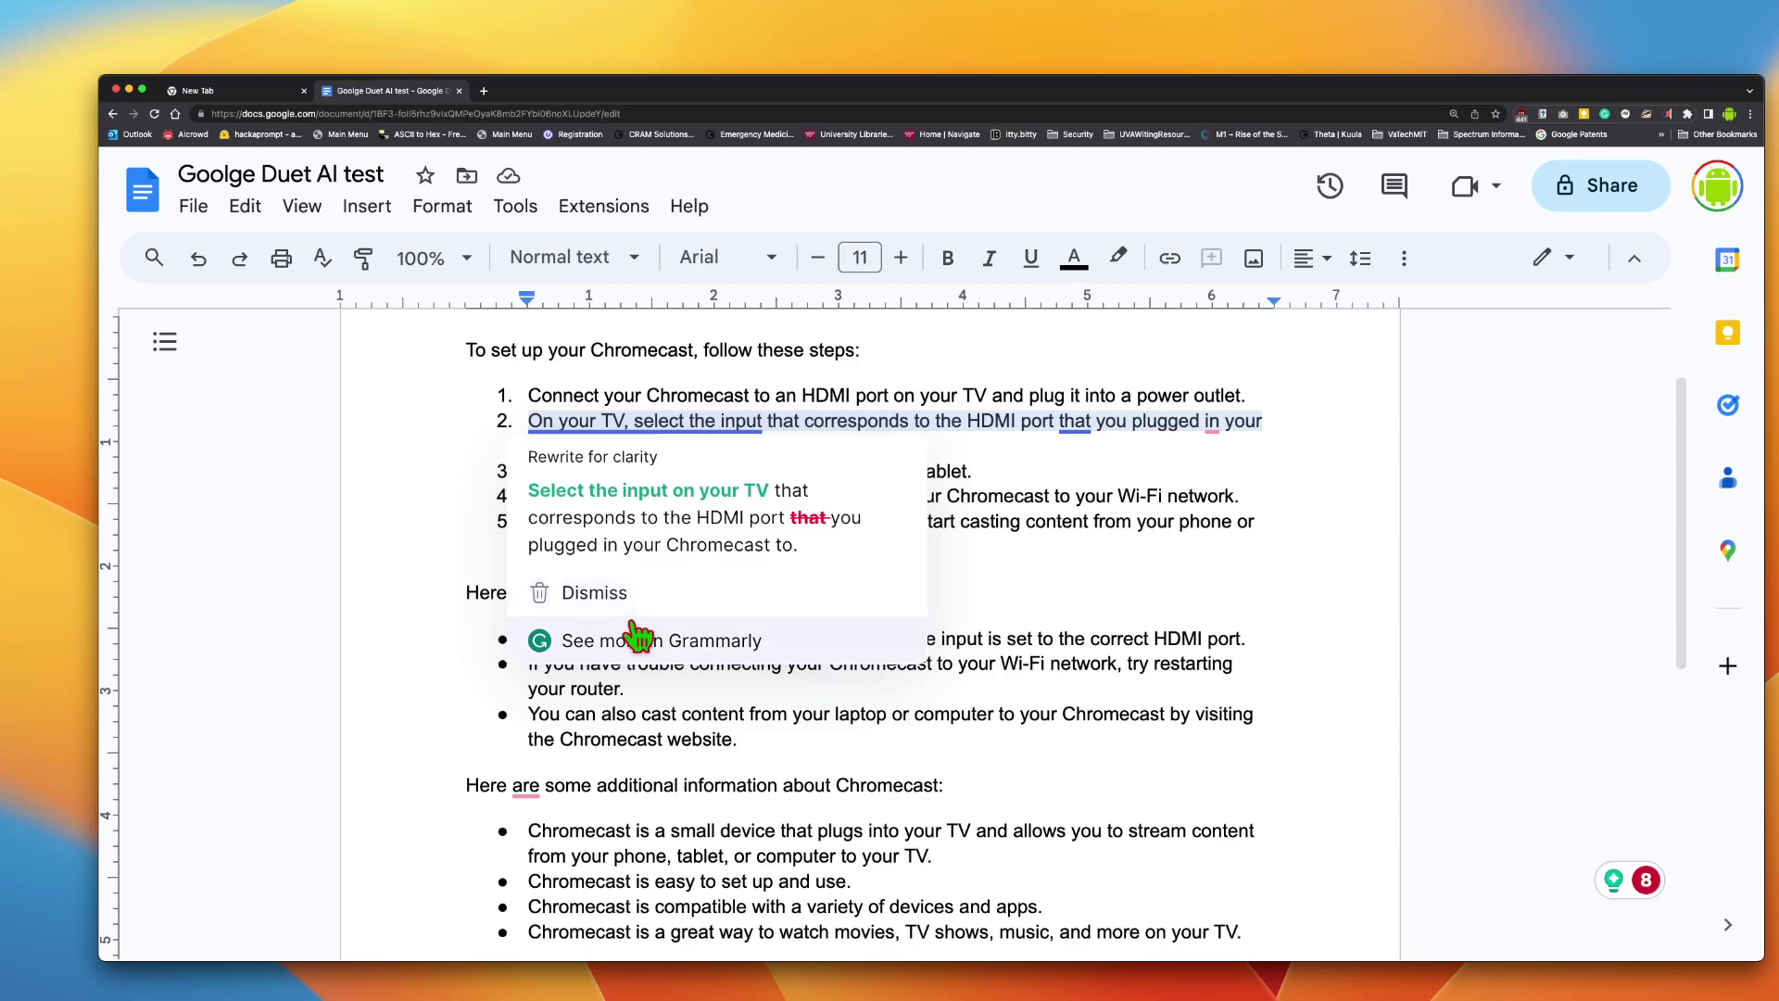
click(1364, 596)
scroll(1340, 591, down, 2)
scroll(1340, 591, down, 6)
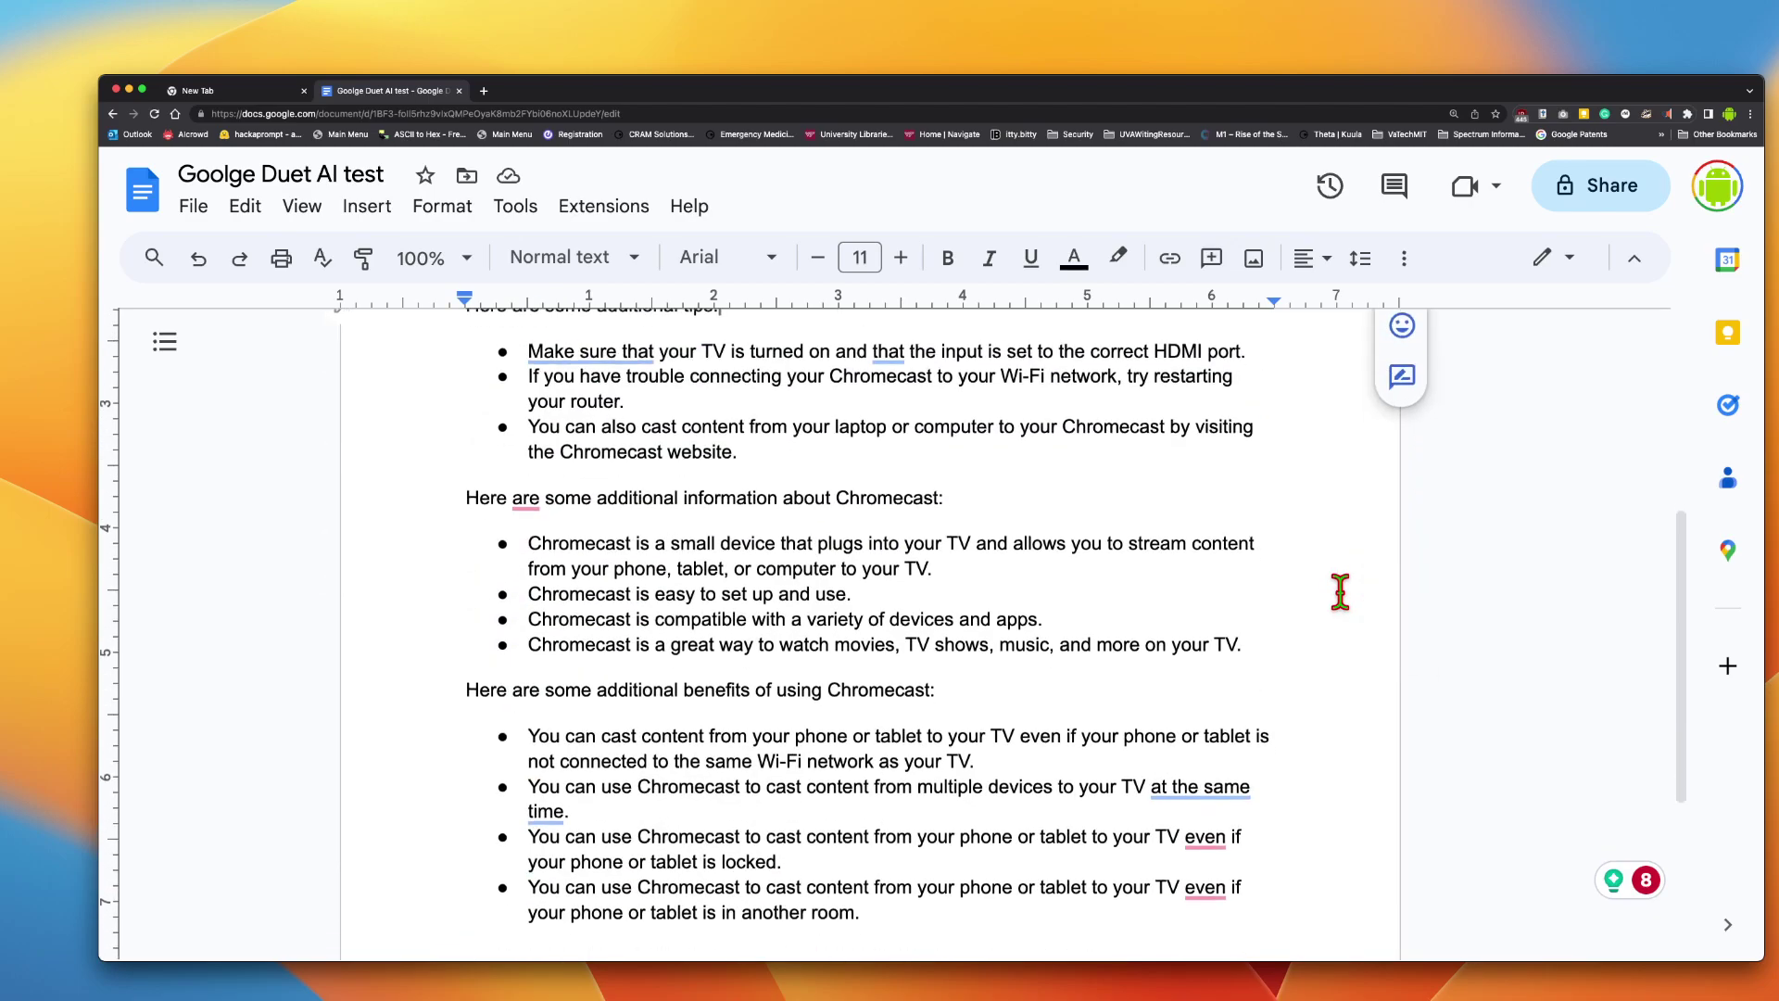
scroll(1340, 591, up, 3)
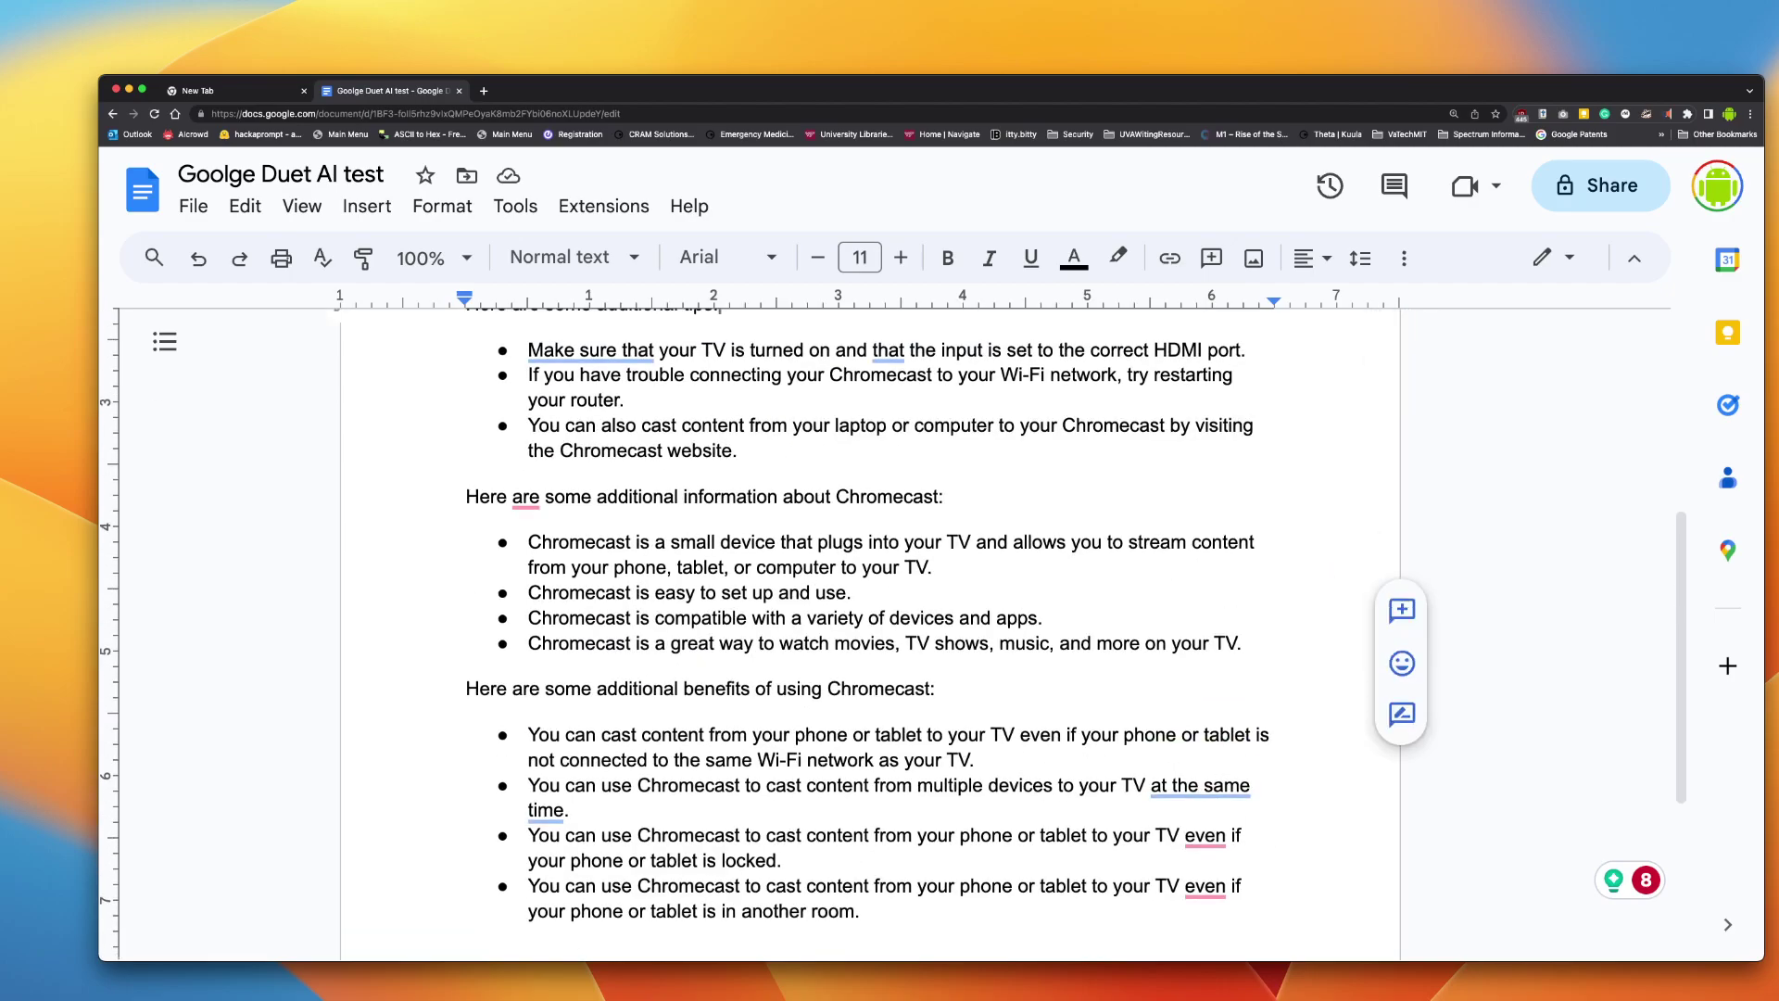